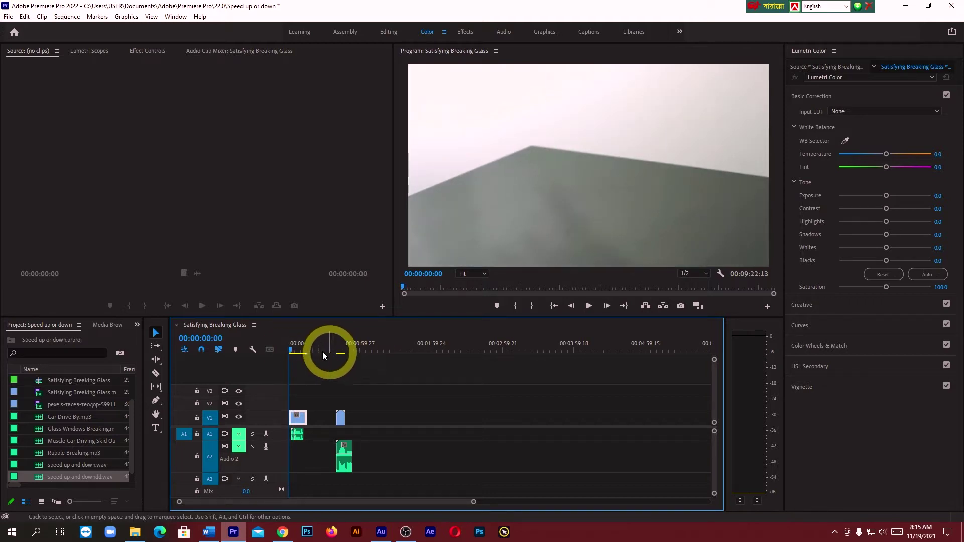
Step: Play the start of the Satisfying Breaking Glass sequence to review the clip at its original speed
left_click(587, 308)
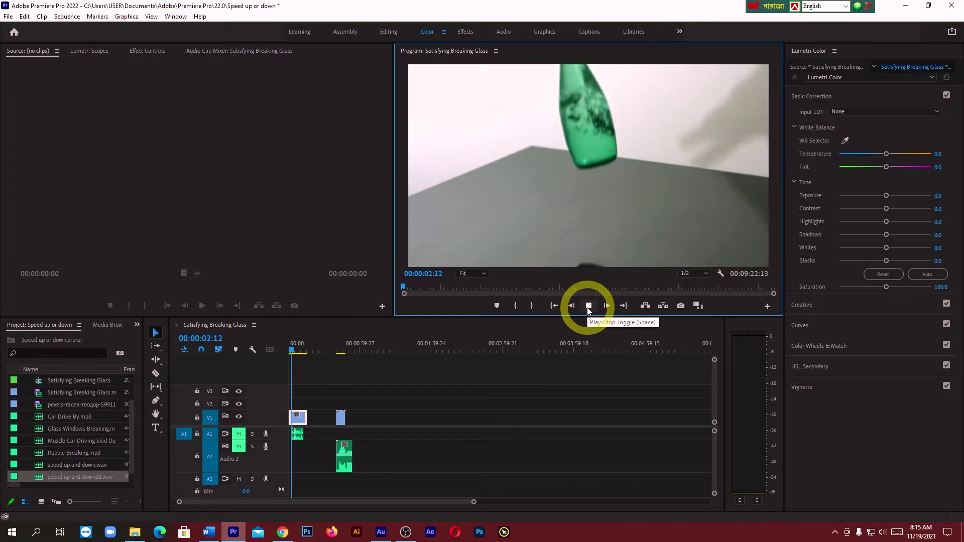
left_click(589, 306)
left_click(589, 306)
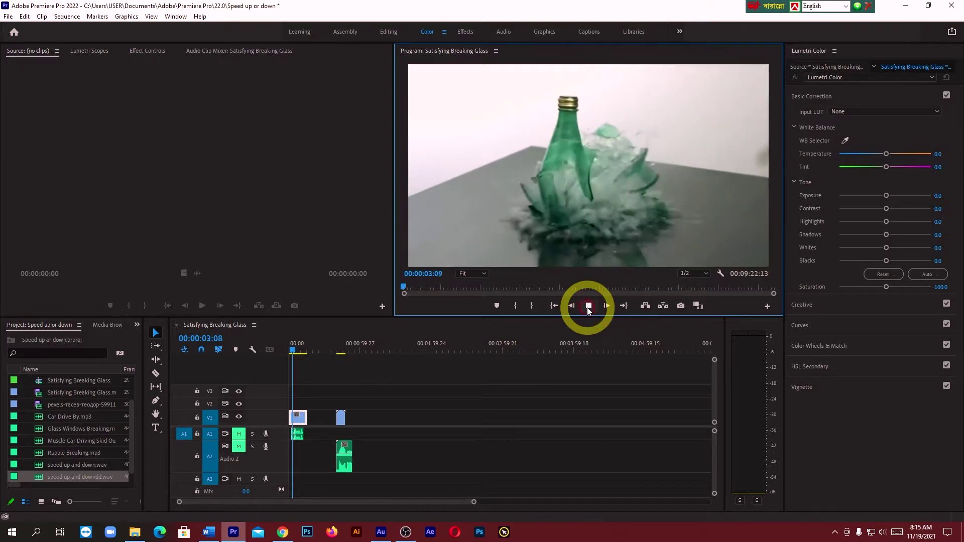
left_click(589, 306)
left_click(295, 352)
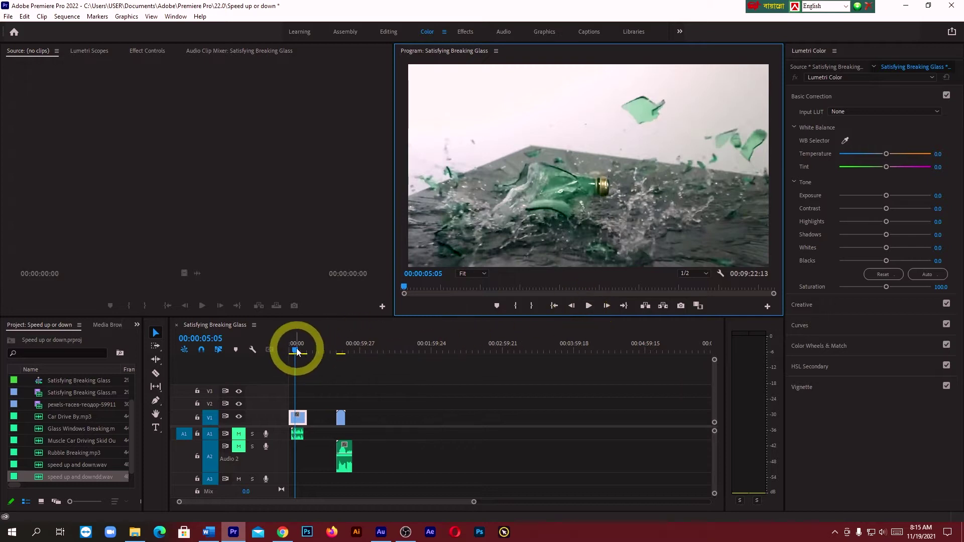
Step: Slow the Satisfying Breaking Glass clip on V1 to a speed of 50%
left_click_drag(474, 501, 411, 501)
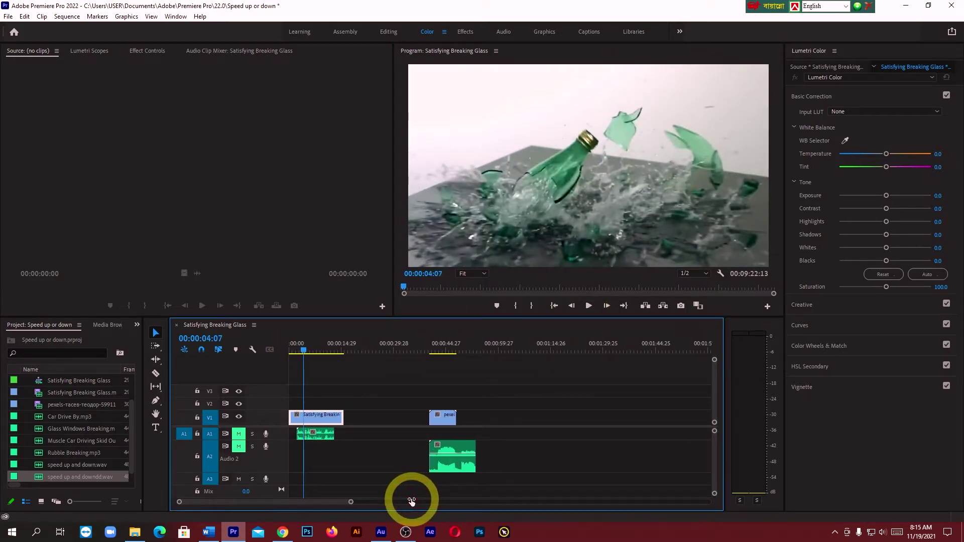
right_click(318, 416)
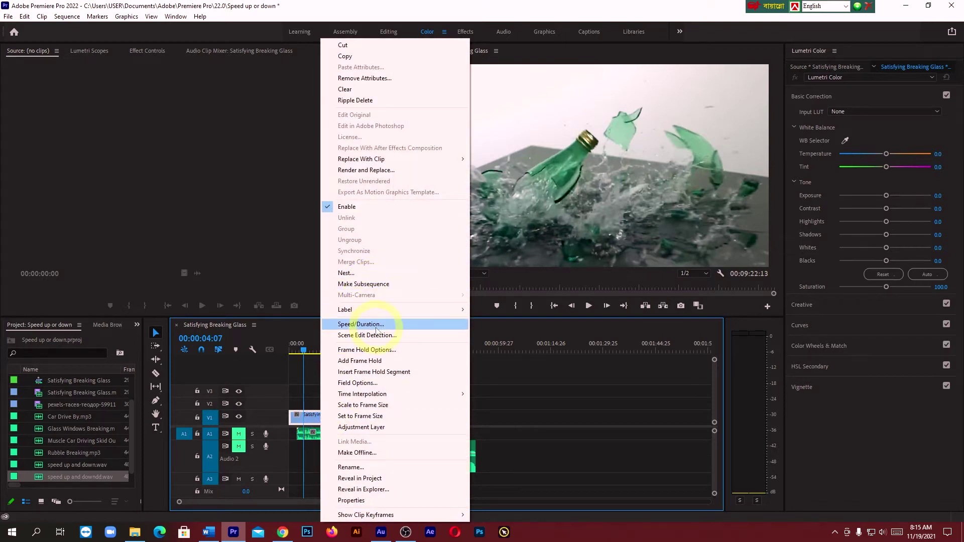
left_click(360, 324)
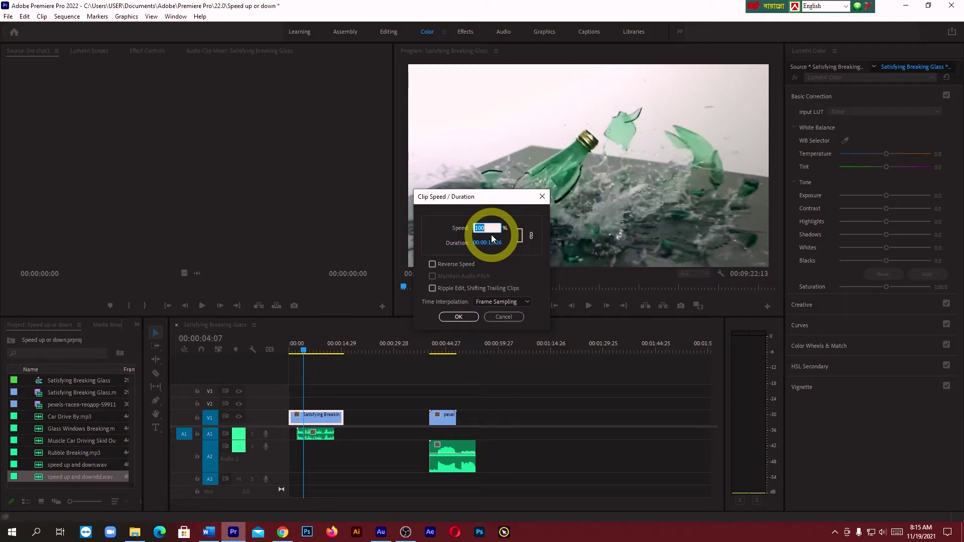
type("50")
left_click(458, 317)
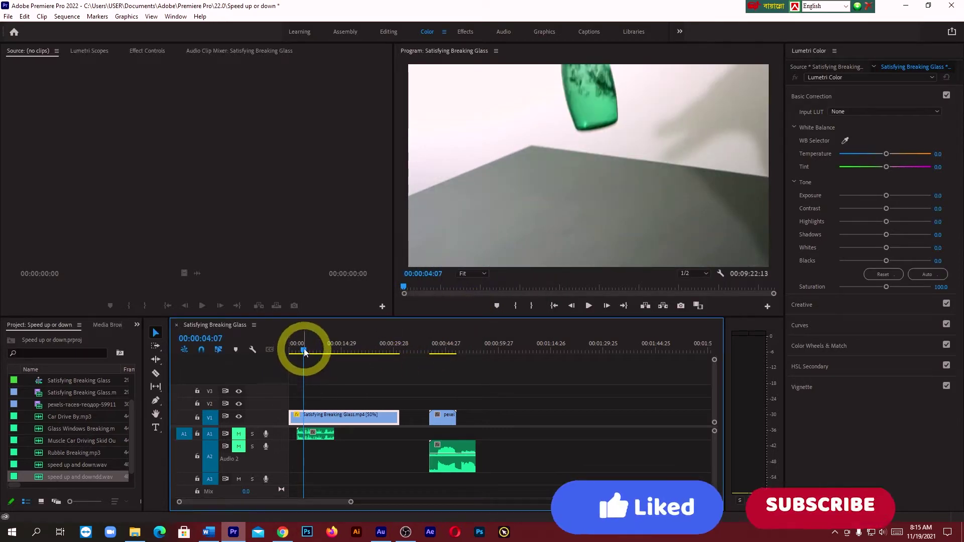
Step: Play the slowed-down glass clip from the beginning of the sequence
left_click_drag(305, 353, 287, 350)
left_click(589, 304)
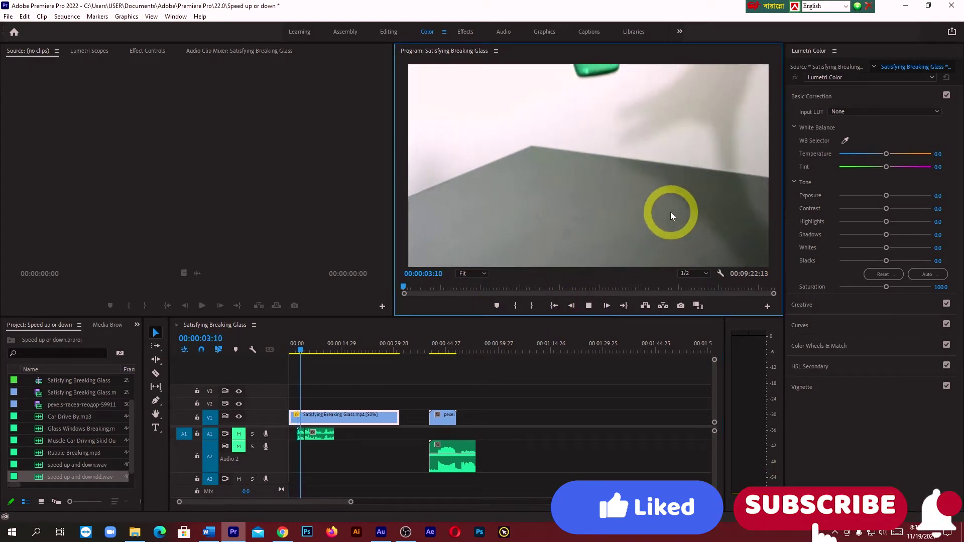
left_click(590, 306)
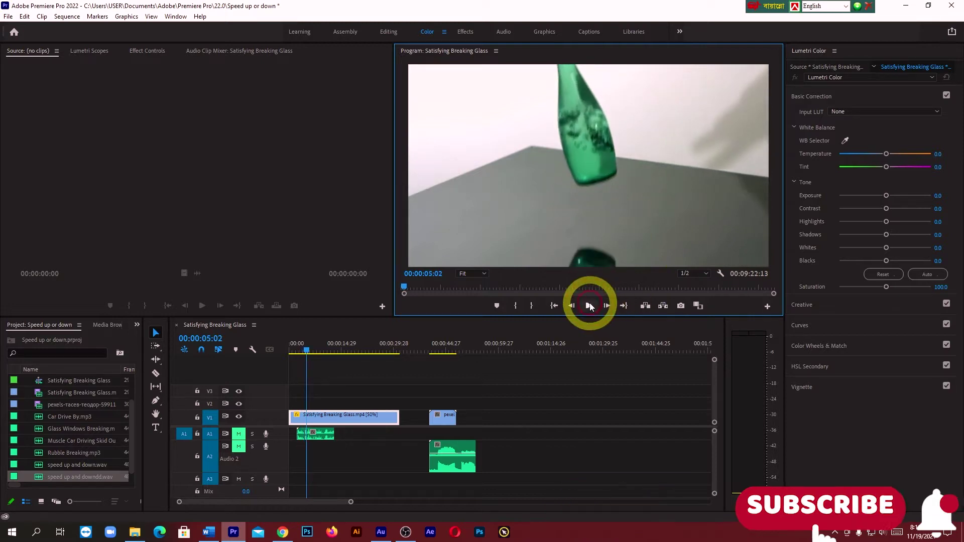
Step: Speed up the Satisfying Breaking Glass clip on V1 beyond its original speed
right_click(371, 415)
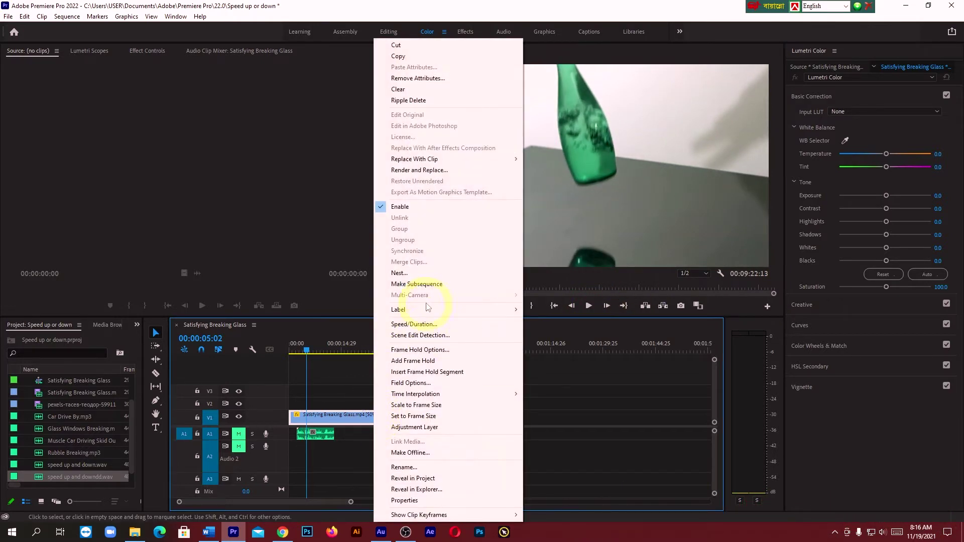
left_click(420, 324)
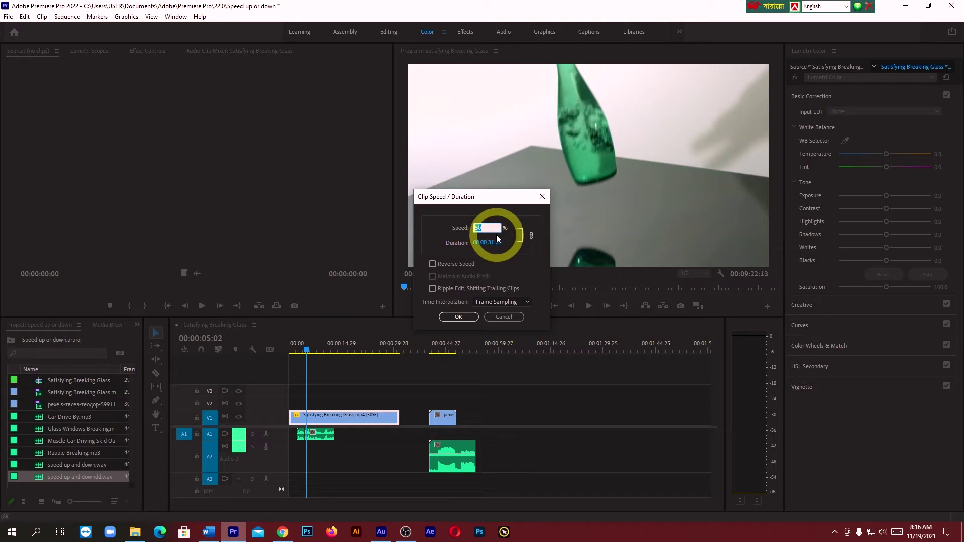
left_click(458, 316)
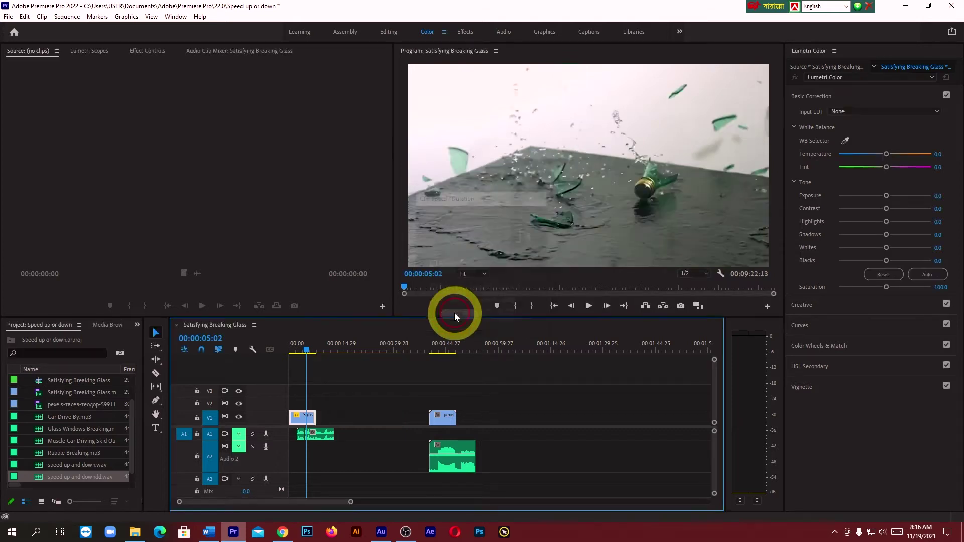
Step: Preview the sped-up glass clip twice from the beginning of the sequence
left_click_drag(309, 350, 290, 356)
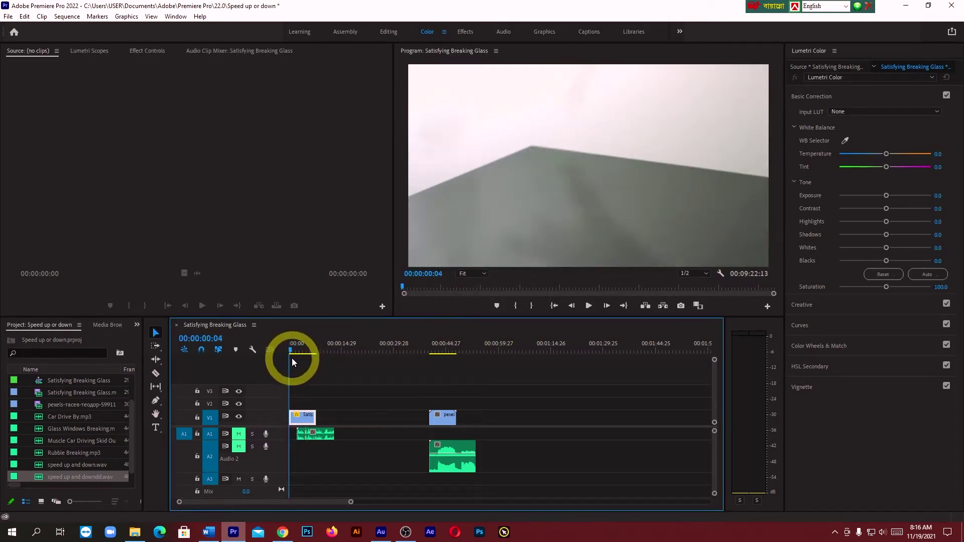
left_click(589, 305)
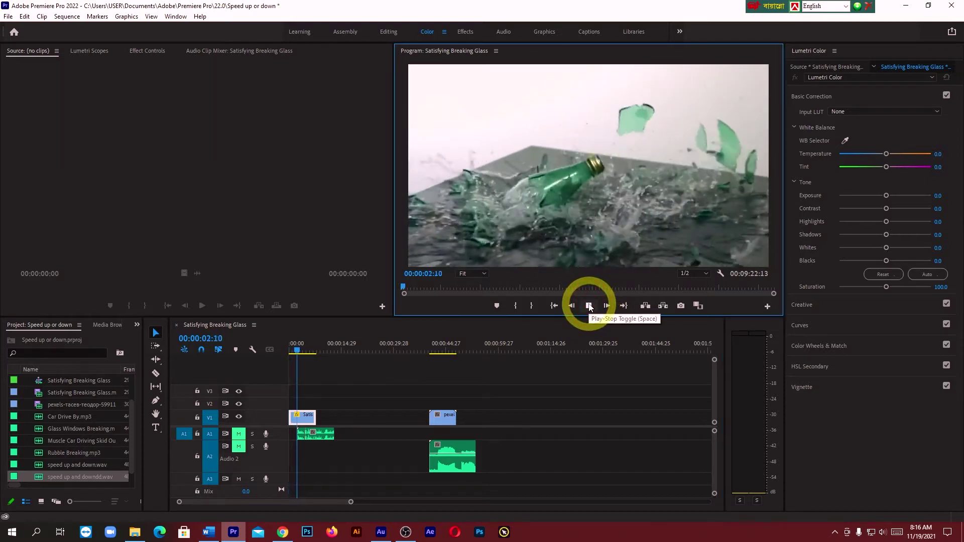
left_click(589, 306)
left_click_drag(306, 346, 292, 358)
left_click(588, 306)
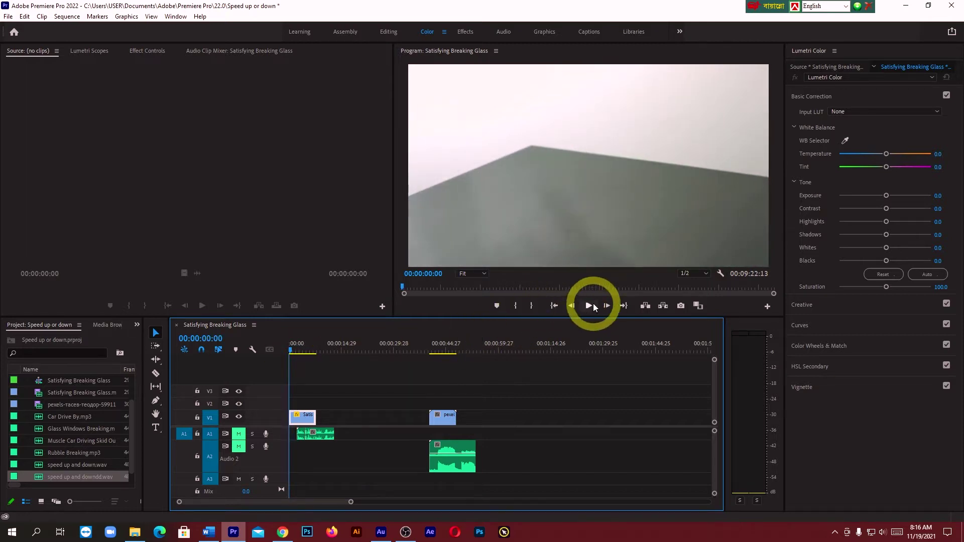
left_click(589, 307)
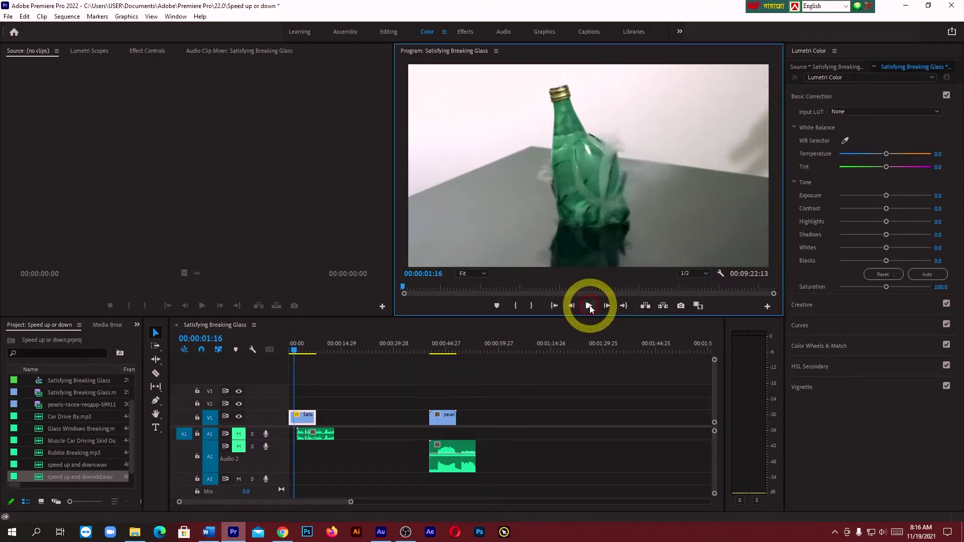
Step: Set the speed of the Satisfying Breaking Glass clip on V1 to 150%
right_click(303, 420)
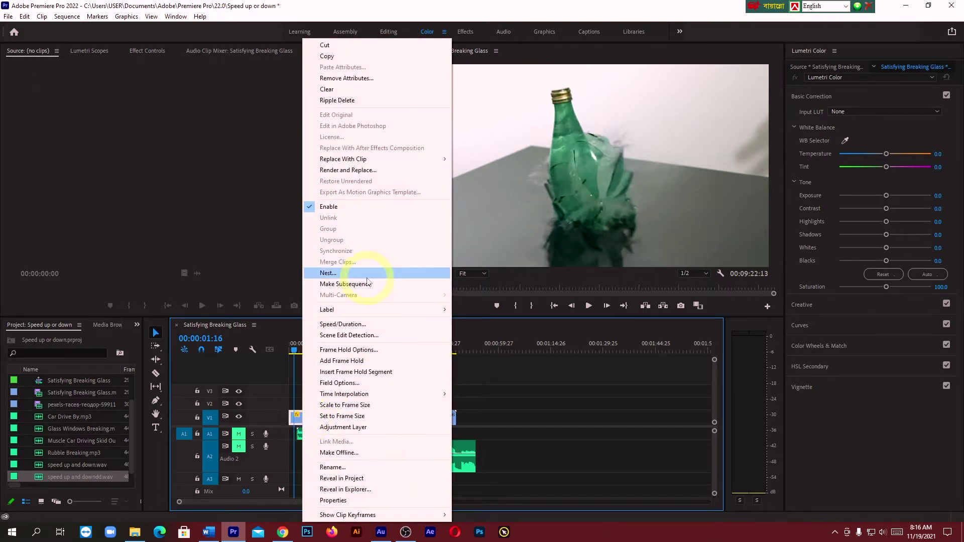
left_click(527, 398)
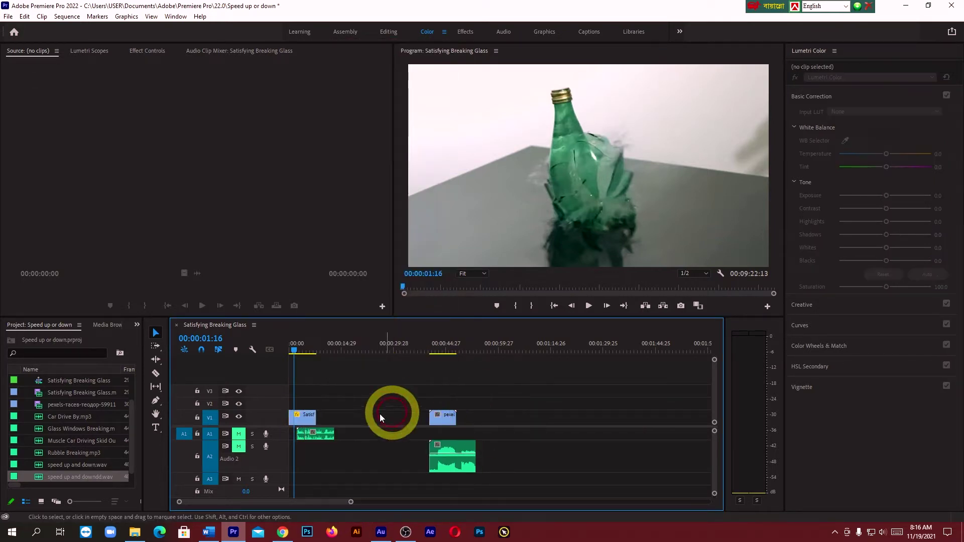
right_click(307, 421)
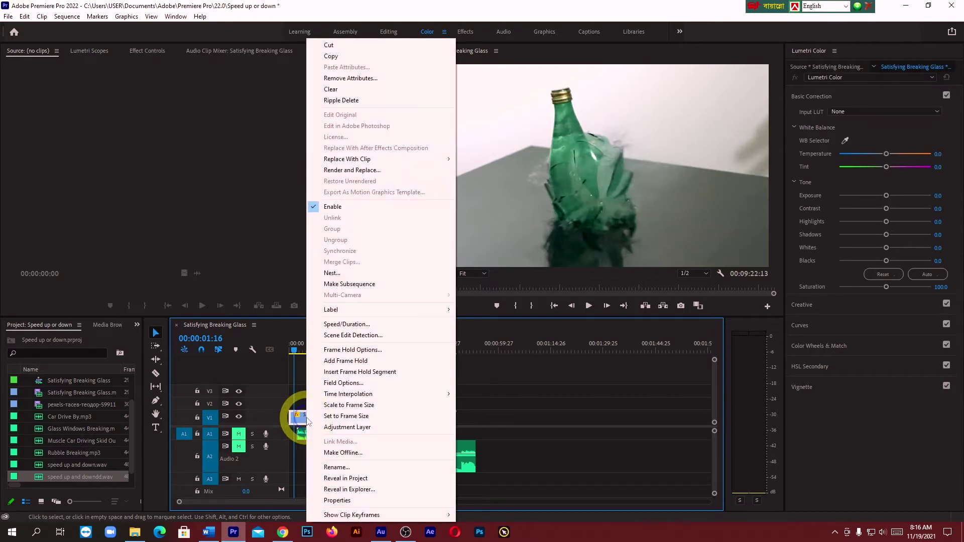
left_click(346, 324)
type("150")
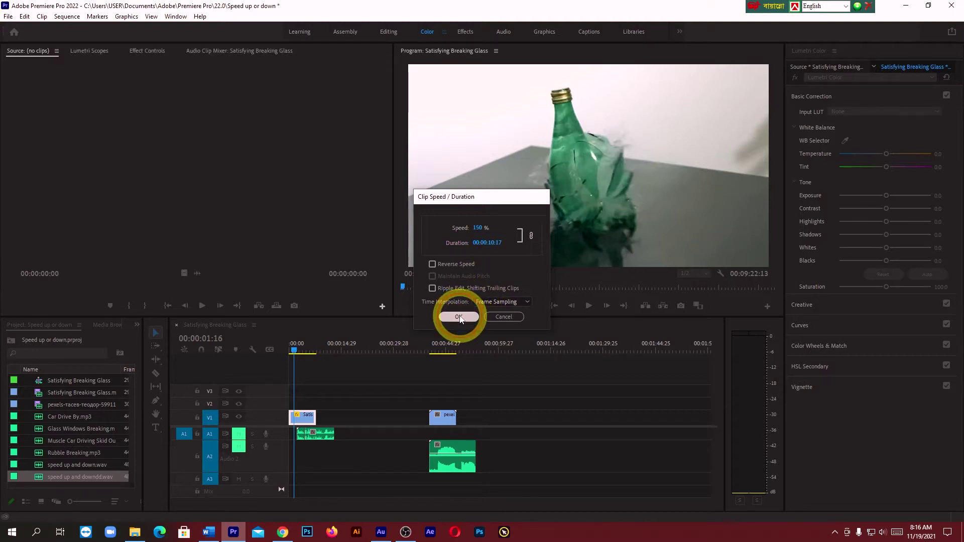
left_click(459, 316)
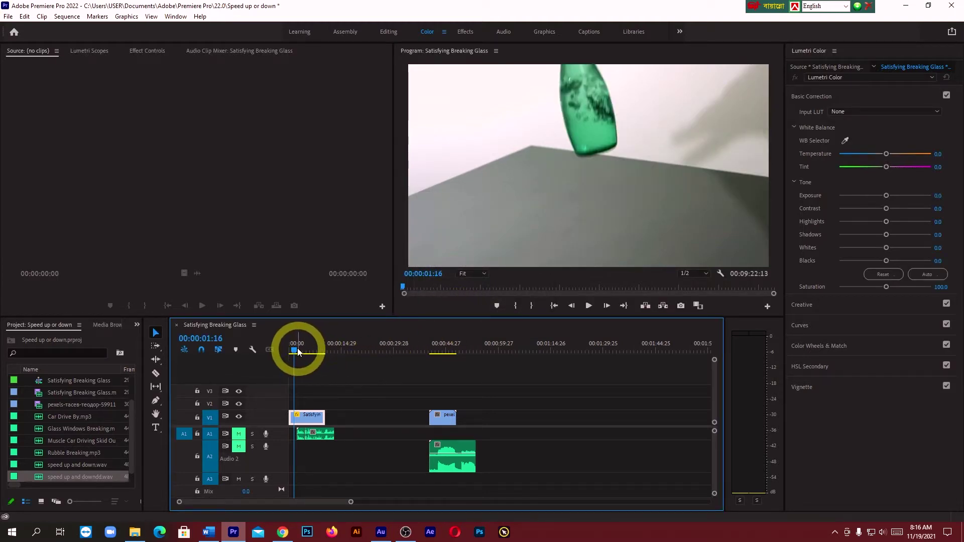
Step: Play the opening of the sequence to check the glass clip at 150% speed
left_click_drag(296, 352, 290, 352)
left_click(588, 306)
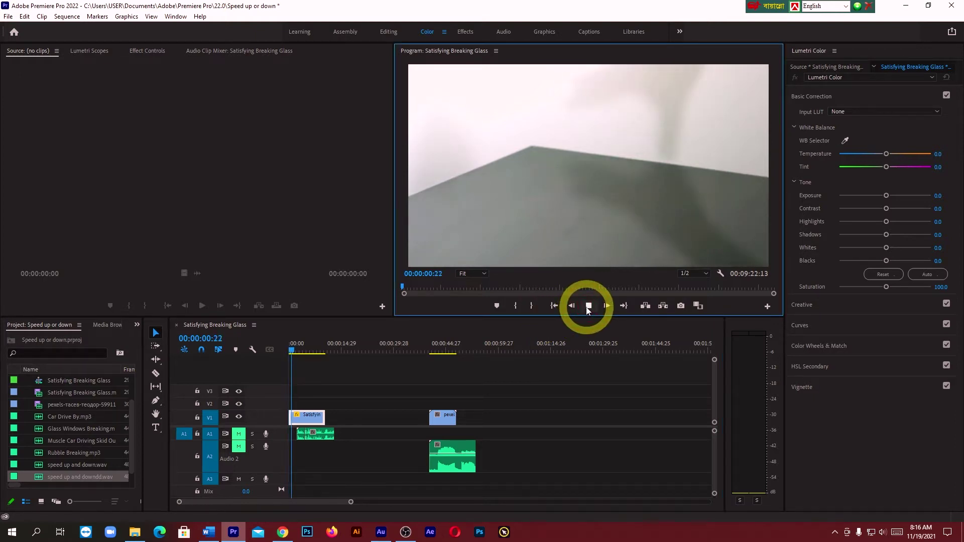
left_click(588, 306)
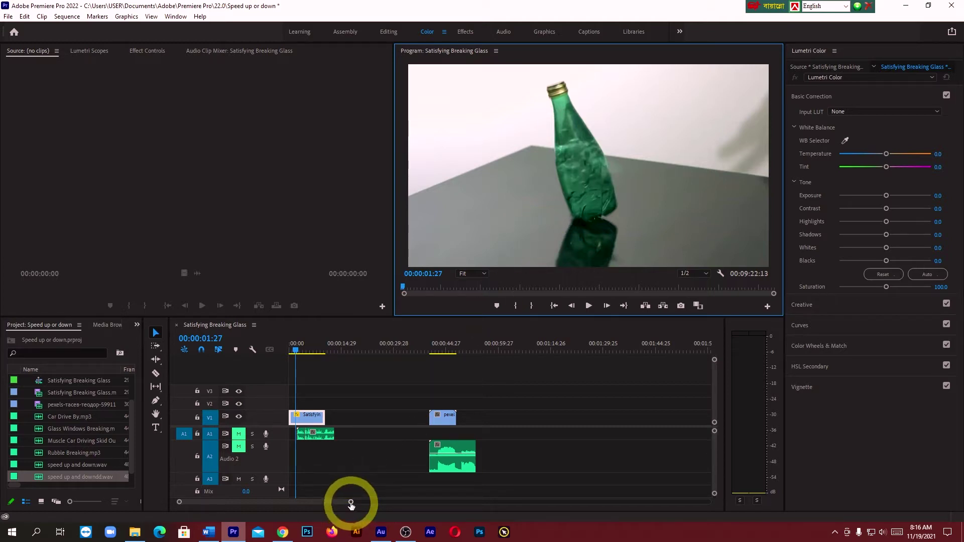
Step: Increase the height of the Video 1 track so the glass clip is enlarged in the timeline
key("ctrl")
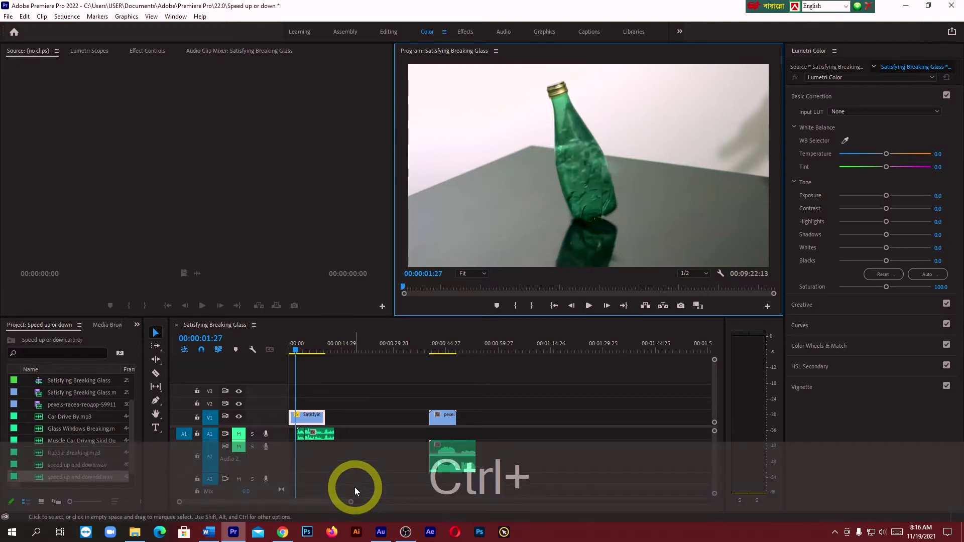
key("alt")
scroll(355, 487, "up", 4)
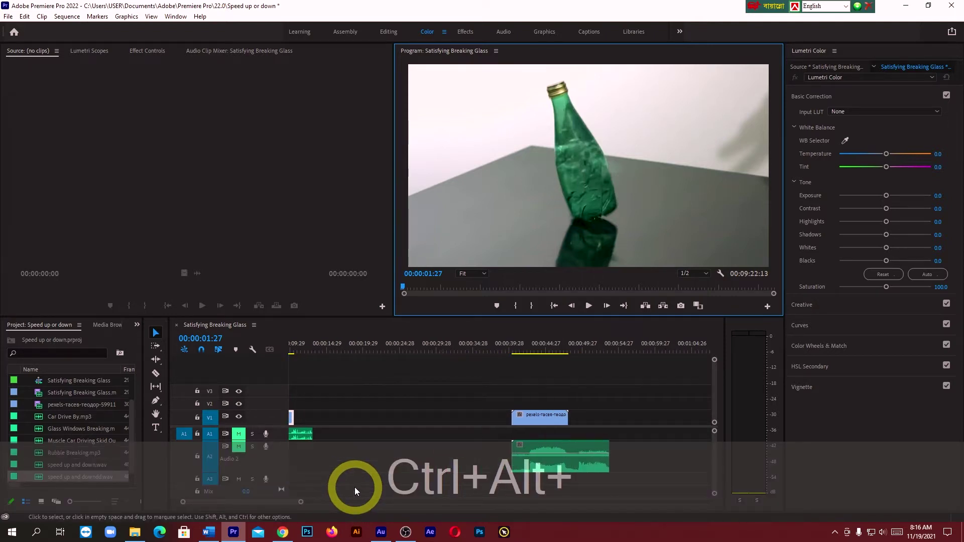
scroll(353, 487, "up", 2)
scroll(336, 475, "up", 2)
left_click_drag(248, 502, 233, 500)
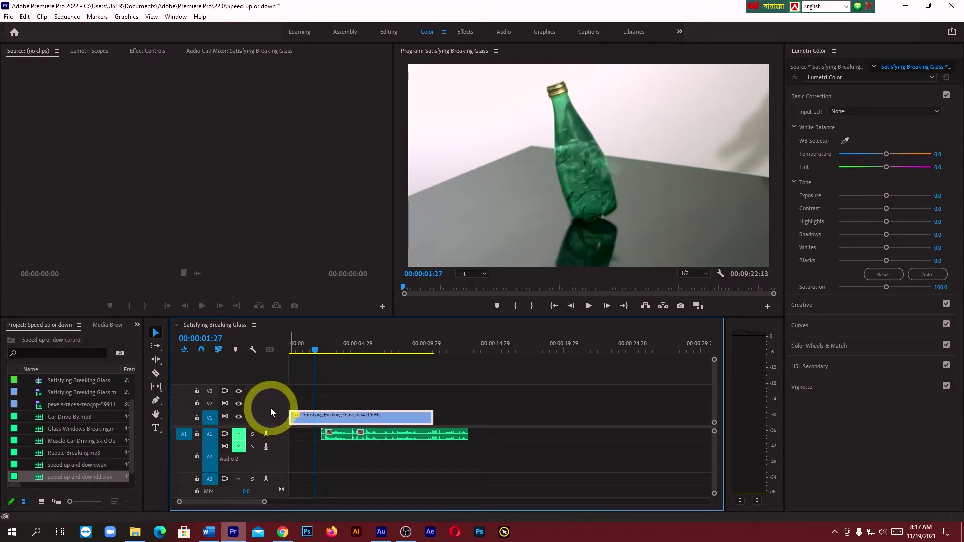
left_click_drag(272, 411, 272, 385)
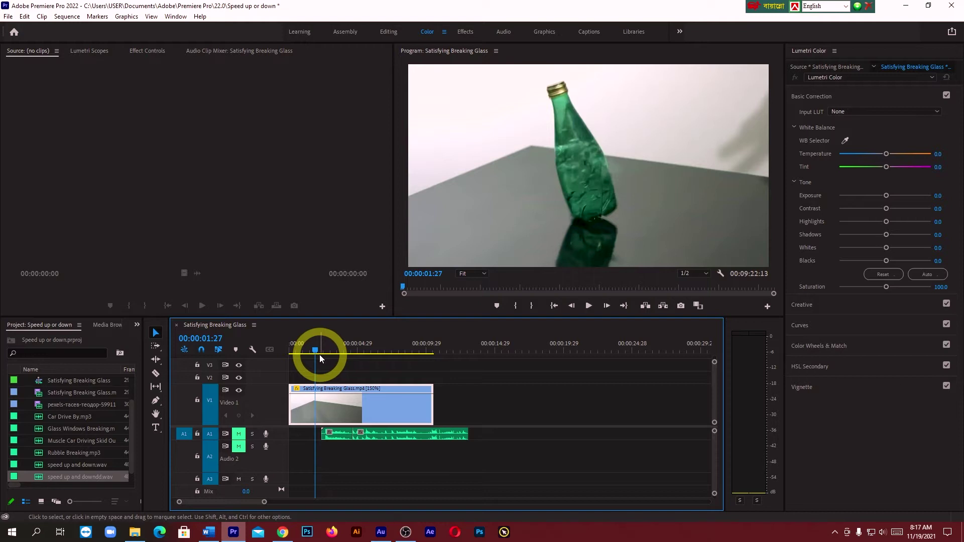
scroll(314, 365, "up", 1)
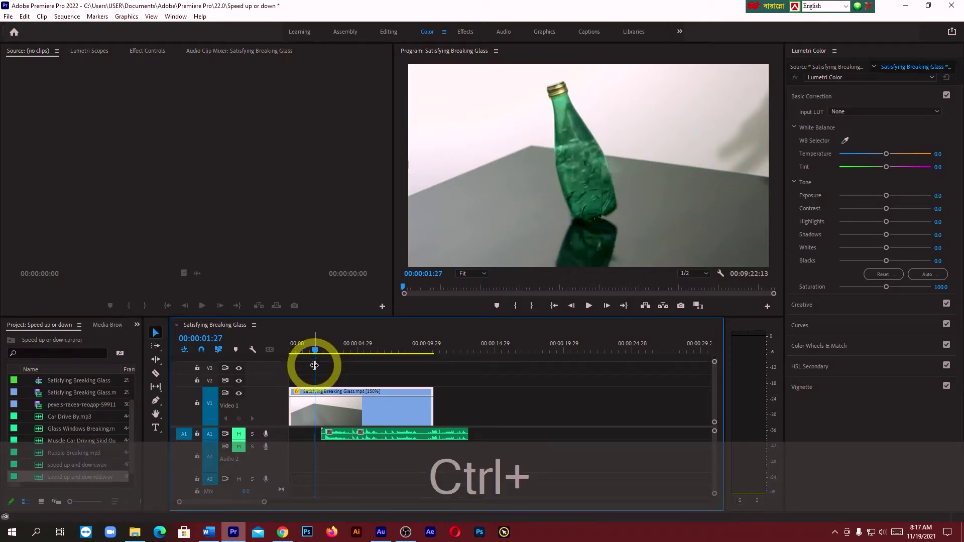
scroll(314, 365, "up", 1)
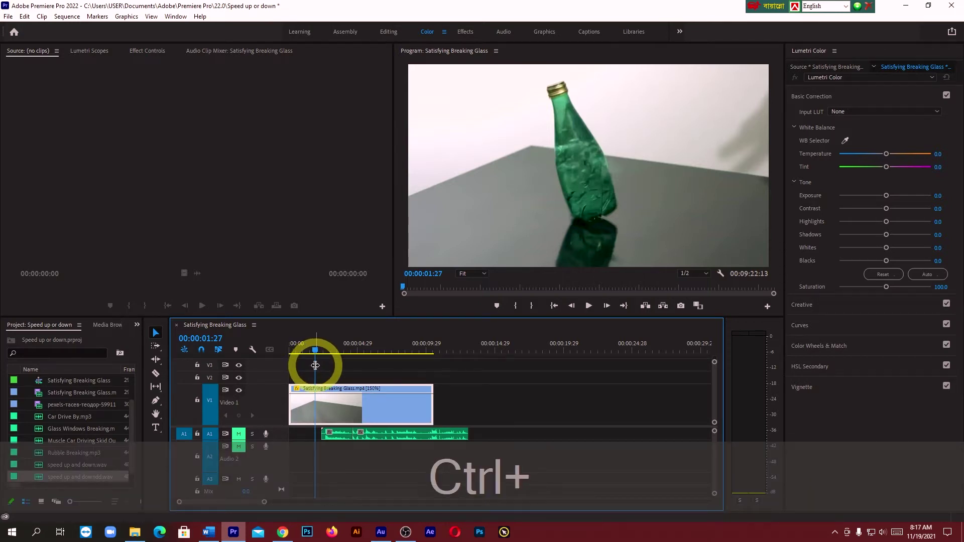
scroll(315, 365, "down", 1)
scroll(315, 366, "up", 1)
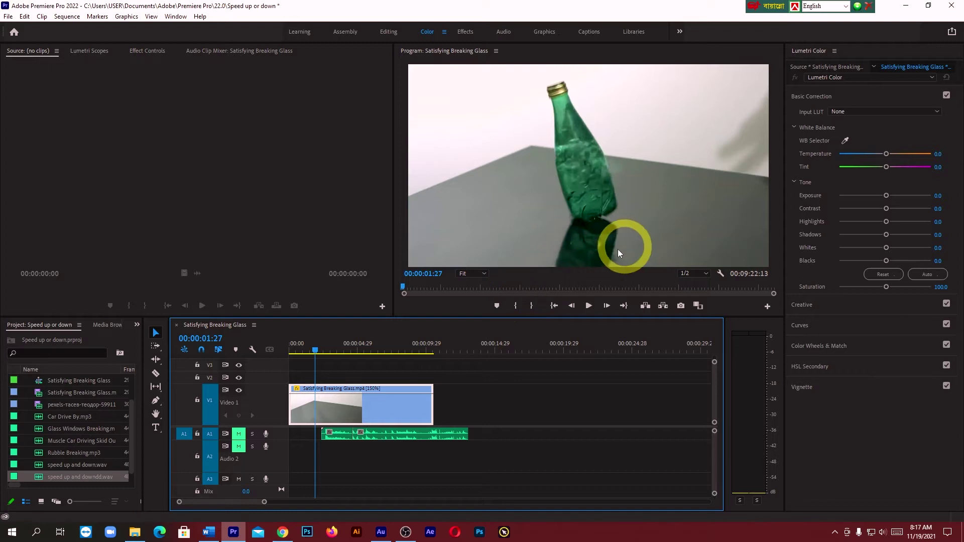
Step: Show the effect settings of the Satisfying Breaking Glass clip and display its Time Remapping Speed keyframes on V1
left_click_drag(315, 355, 316, 354)
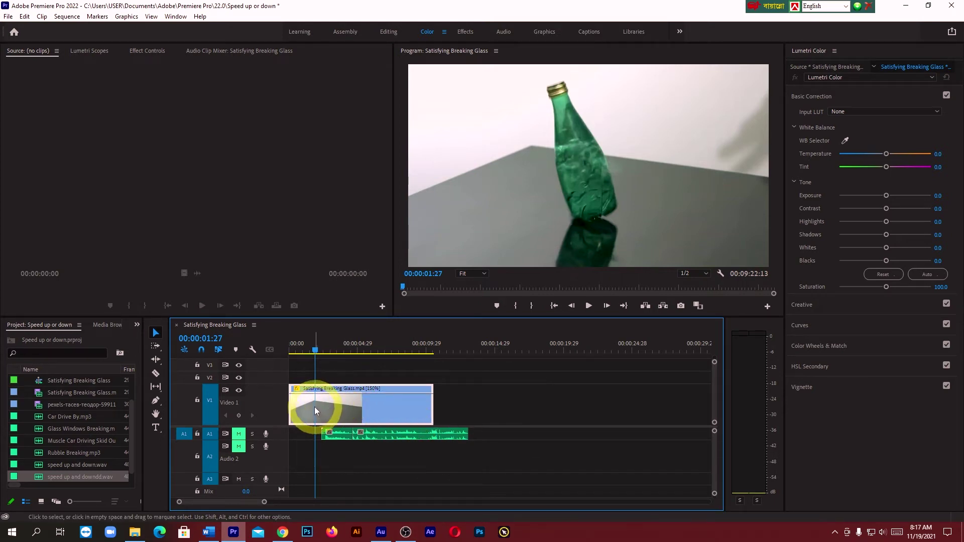
left_click(144, 51)
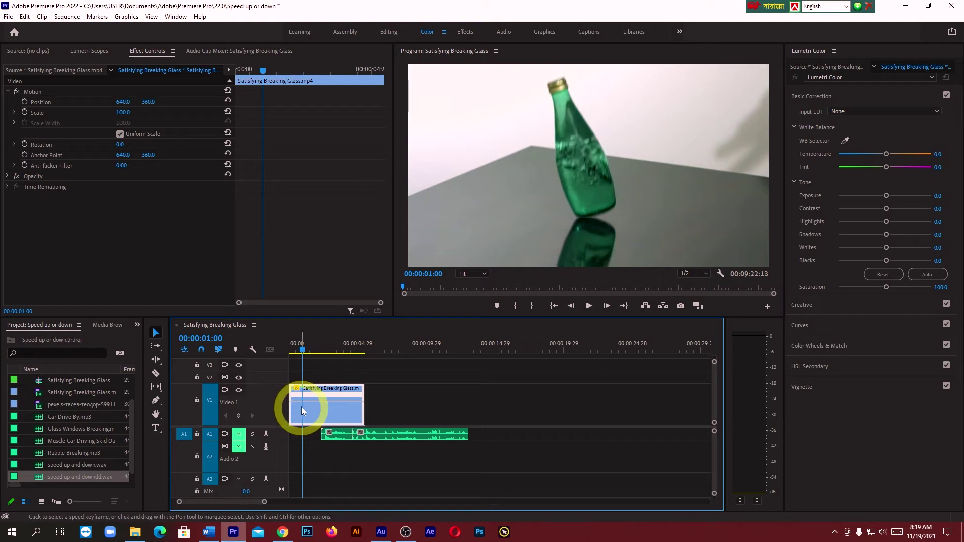
right_click(304, 409)
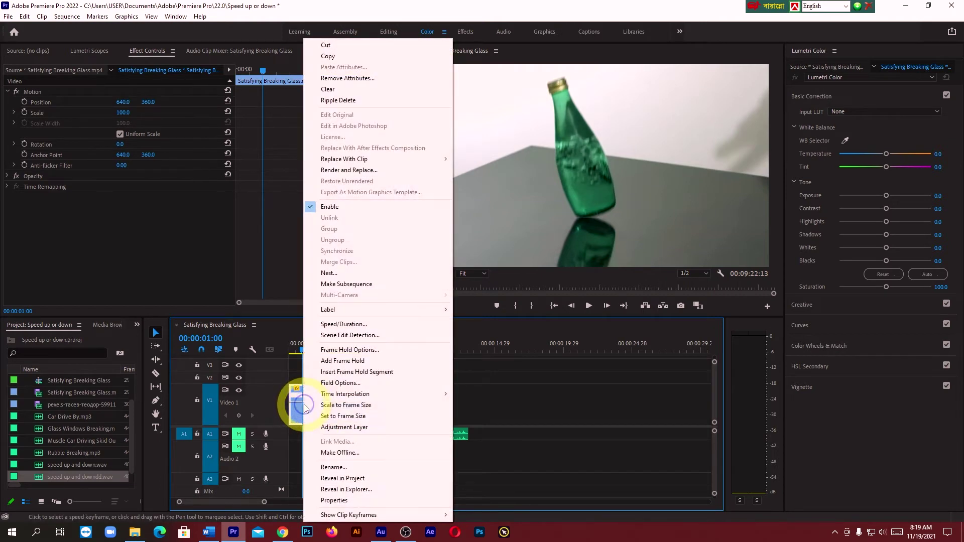
mouse_move(334, 516)
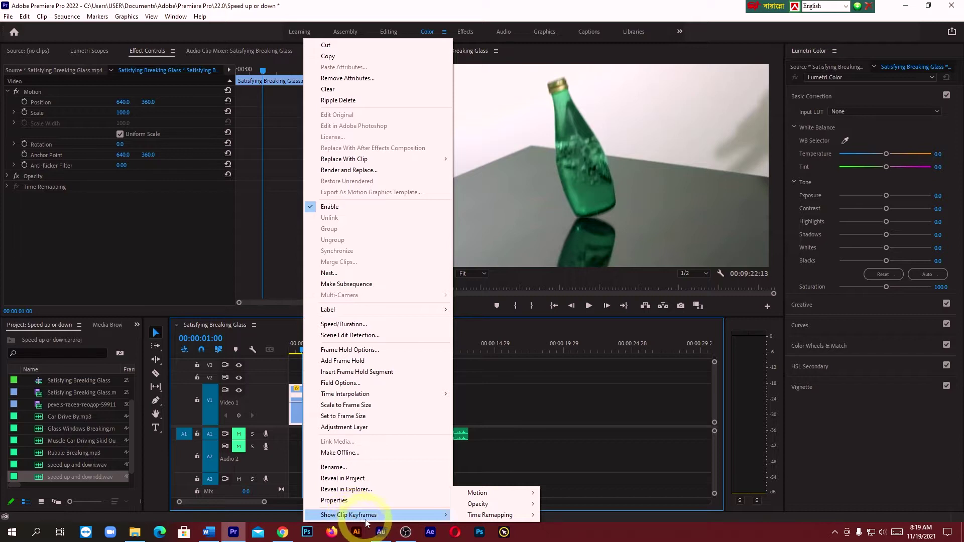
mouse_move(484, 516)
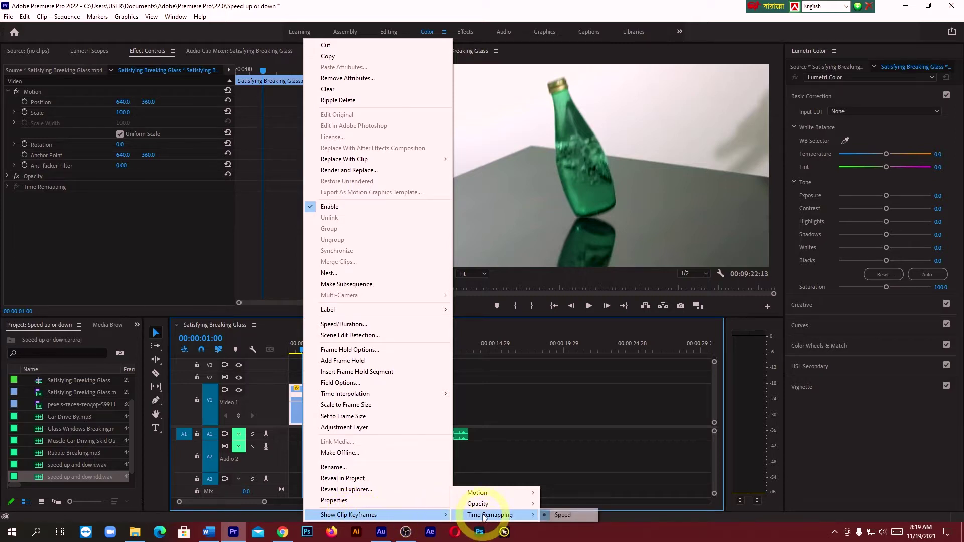
left_click(561, 515)
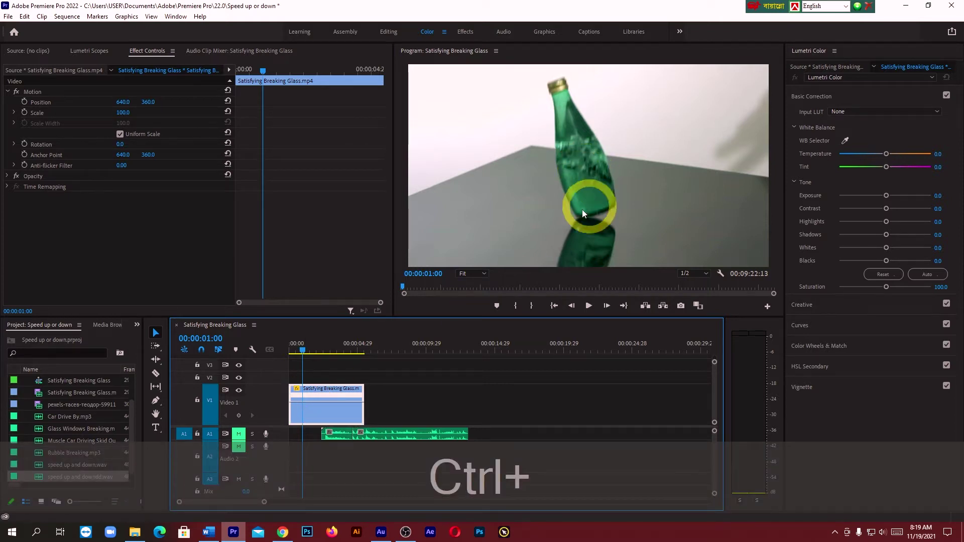
Step: Add speed keyframes to the glass clip at 00:00:01:00 and at about 00:00:02:16
left_click(304, 404, "ctrl")
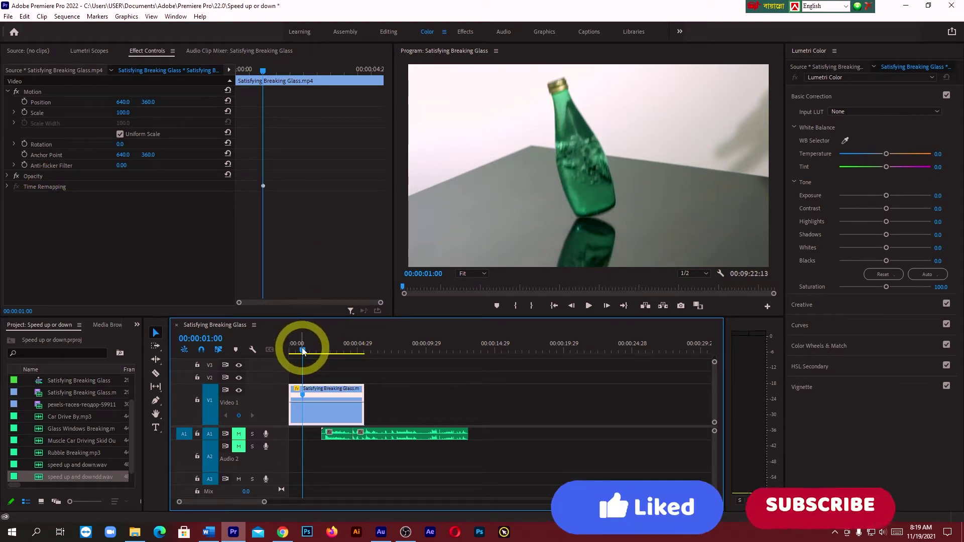
left_click_drag(302, 355, 324, 356)
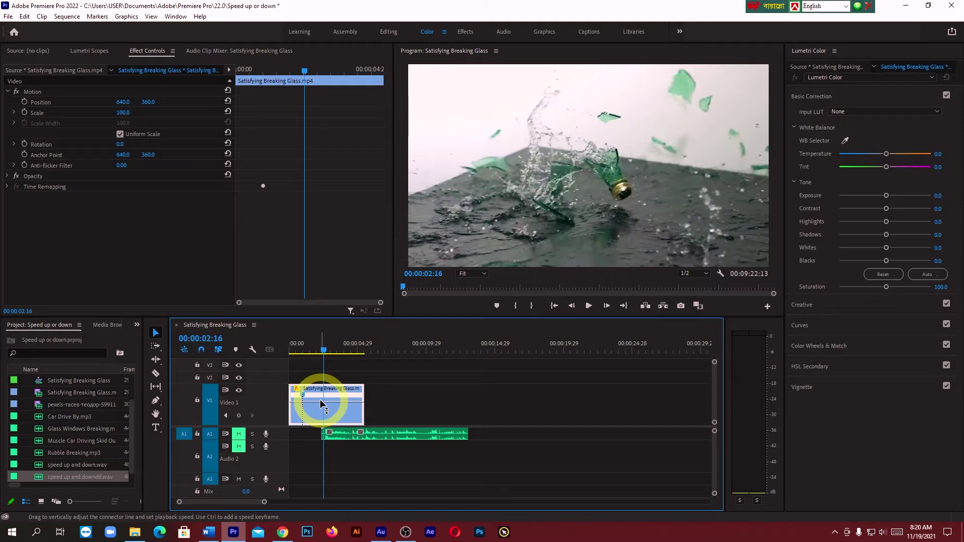
key("ctrl")
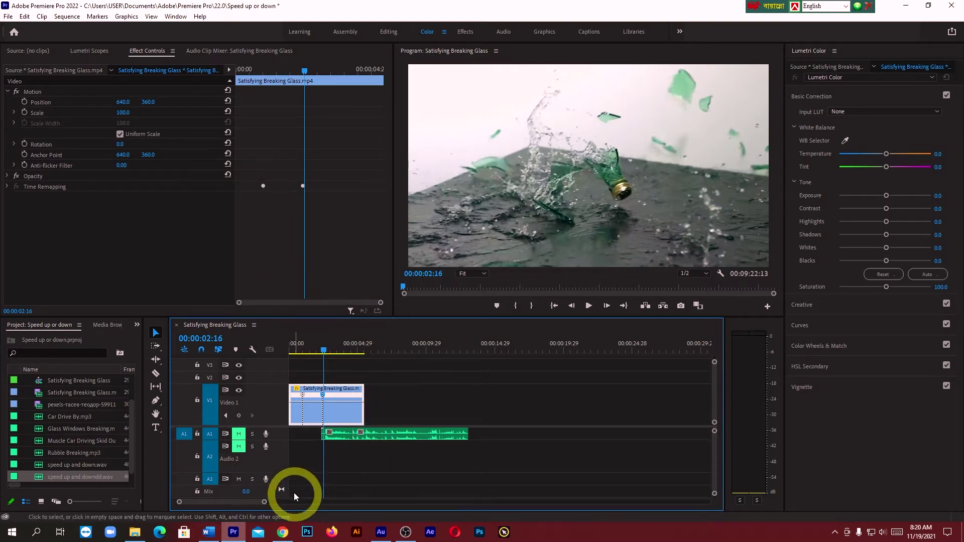
Step: Make the Video 1 track taller and lower the speed line between the two keyframes to slow the breaking section
left_click_drag(263, 504, 239, 505)
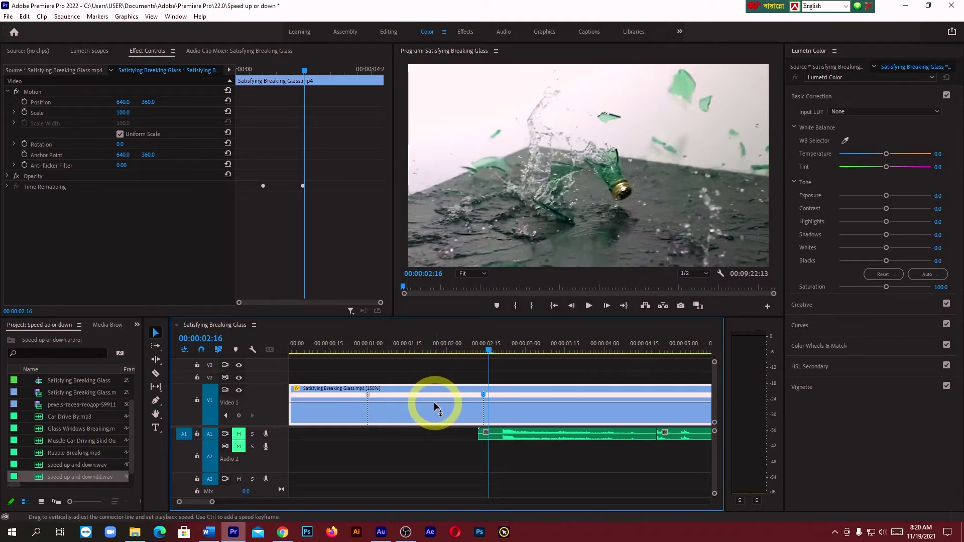
left_click_drag(430, 400, 428, 406)
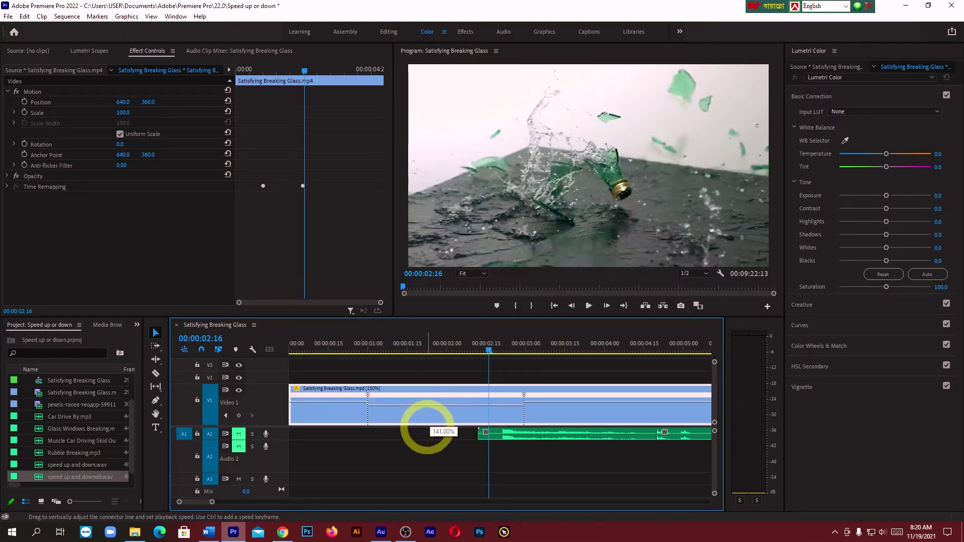
left_click_drag(280, 427, 279, 458)
left_click_drag(279, 416, 277, 384)
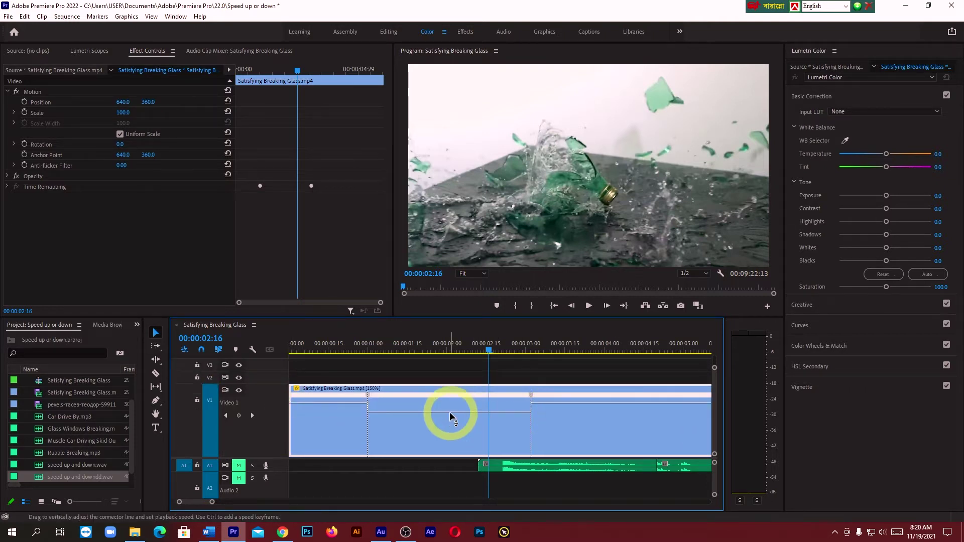
left_click_drag(450, 411, 457, 425)
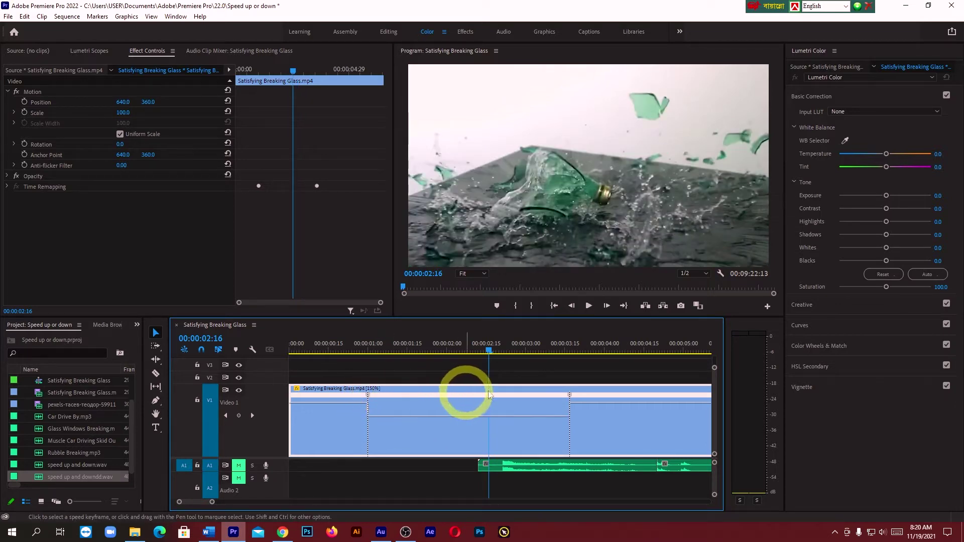
Step: Play the sequence from near its start to check the slowed section between the keyframes
left_click_drag(489, 353, 296, 365)
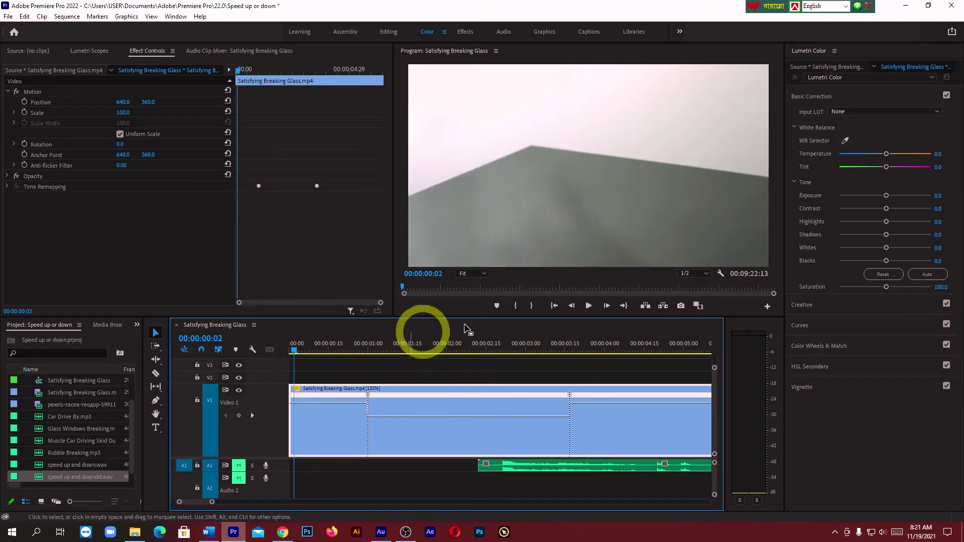
left_click(588, 306)
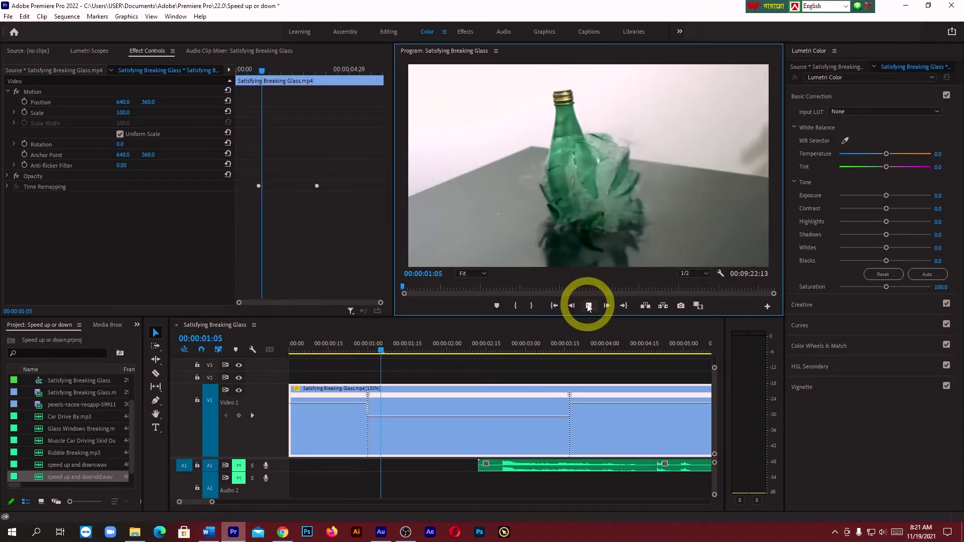
left_click(589, 305)
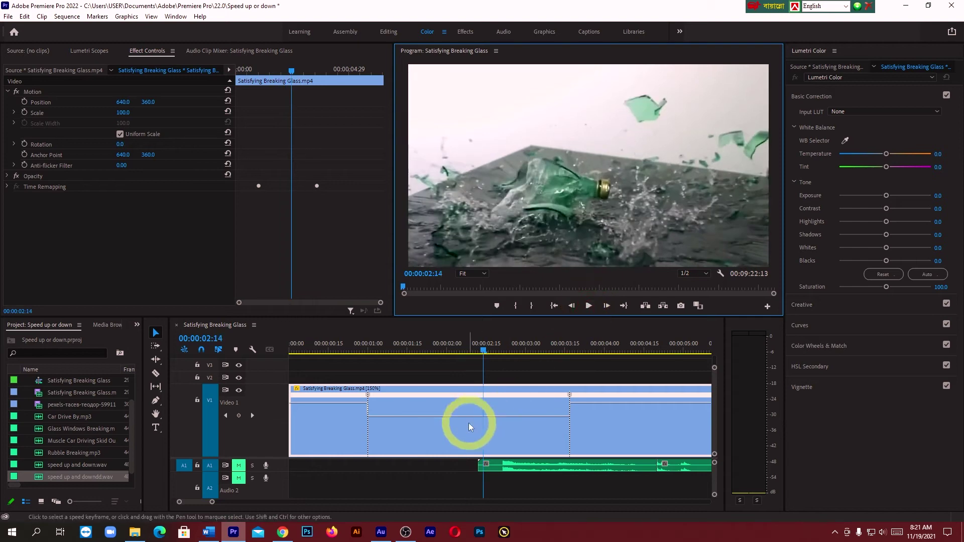
Step: Lower the speed line between the two keyframes further and play the slowed section
left_click(468, 419)
left_click_drag(469, 420, 470, 425)
left_click_drag(488, 351, 357, 371)
left_click(623, 306)
left_click(588, 306)
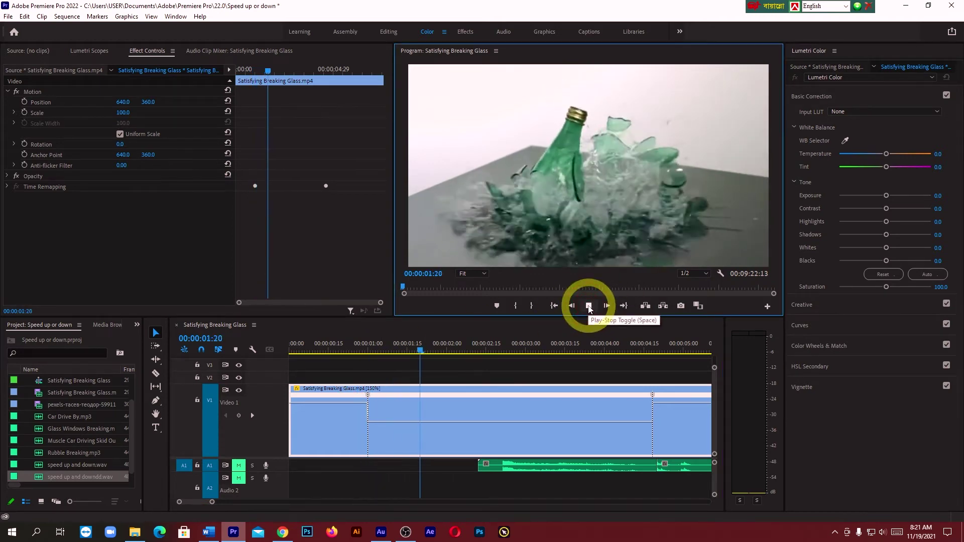
left_click(588, 306)
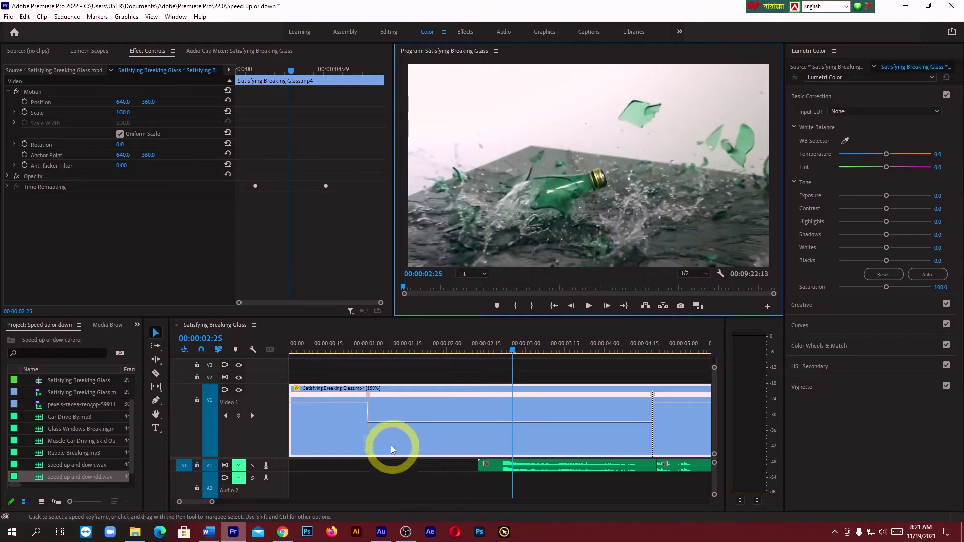
Step: Slow the section between the keyframes once more and replay the moment the bottle shatters
left_click_drag(462, 421, 463, 440)
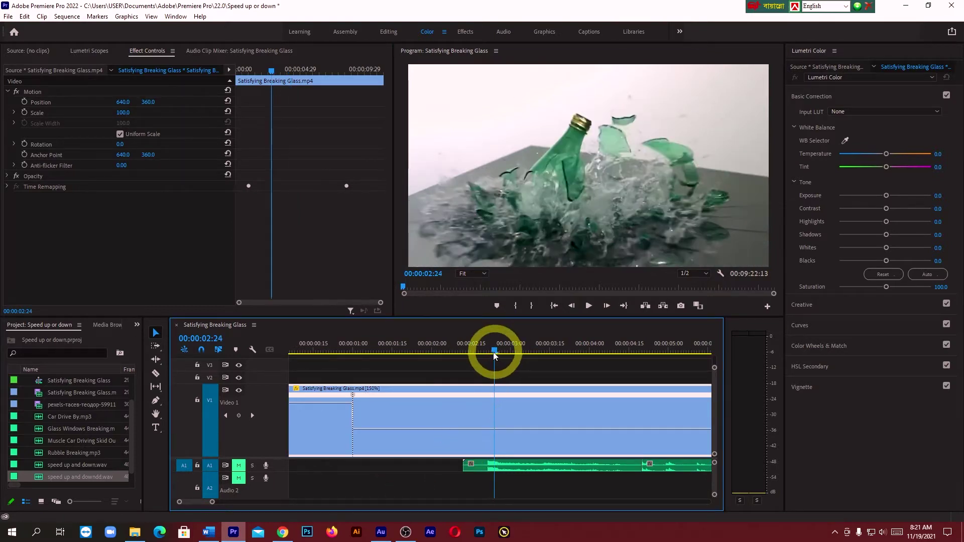
left_click_drag(495, 348, 340, 380)
left_click(589, 307)
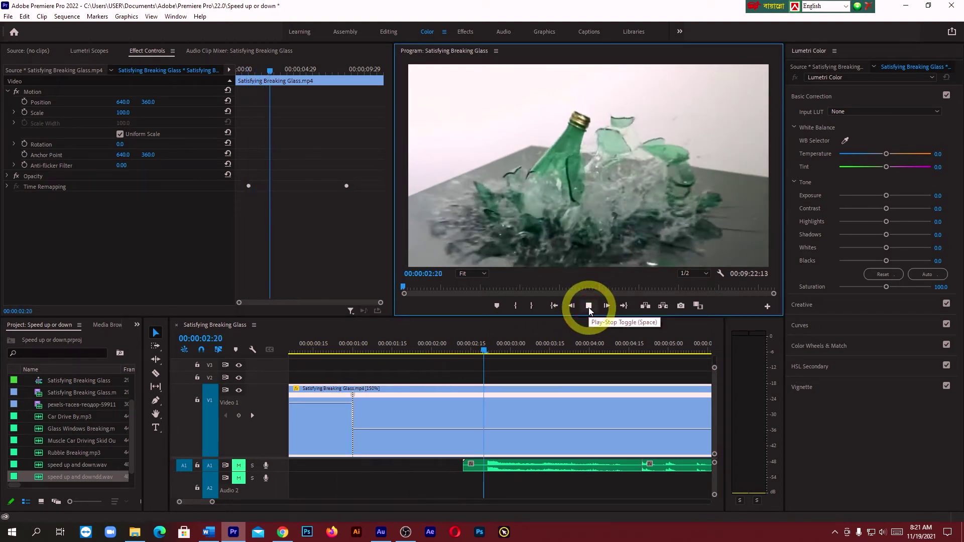
left_click(588, 307)
Step: Split the first speed keyframe into a gradual ramp down to slow motion and preview it from the start
left_click_drag(542, 354, 376, 382)
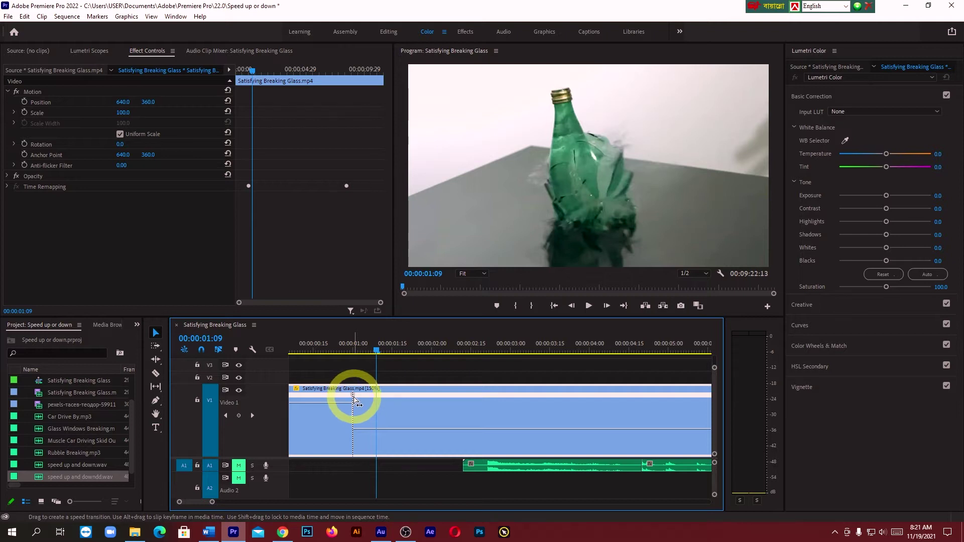
left_click_drag(356, 397, 326, 400)
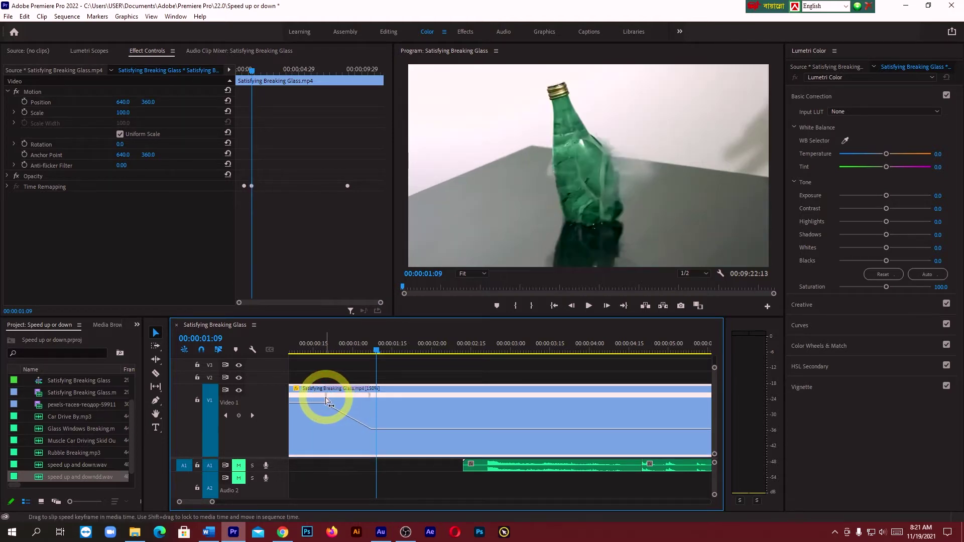
left_click_drag(377, 348, 291, 359)
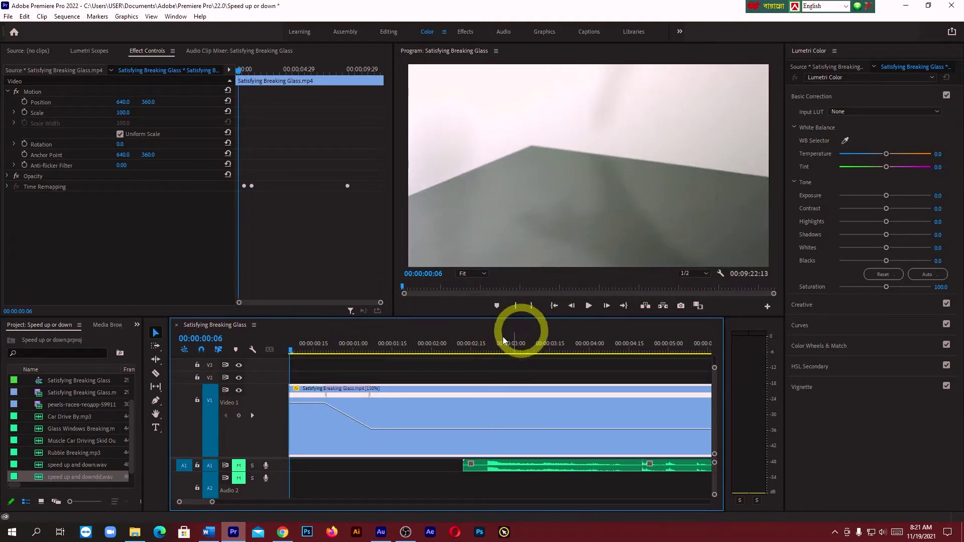
left_click(588, 305)
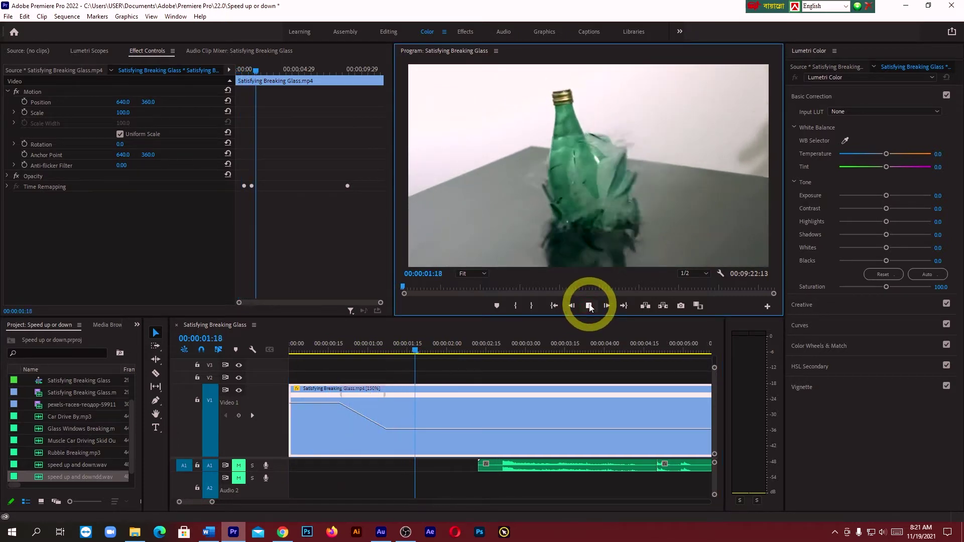
left_click(589, 305)
Step: Widen the first speed ramp so it starts near 00:00:00:15 and play the sequence from the beginning to check it
left_click(340, 396)
left_click_drag(341, 396, 331, 397)
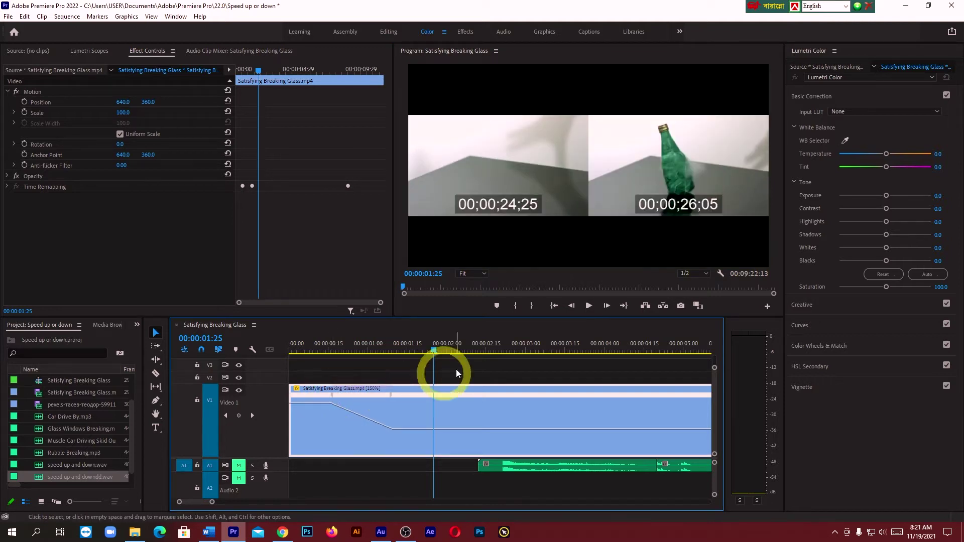
left_click_drag(435, 346, 288, 357)
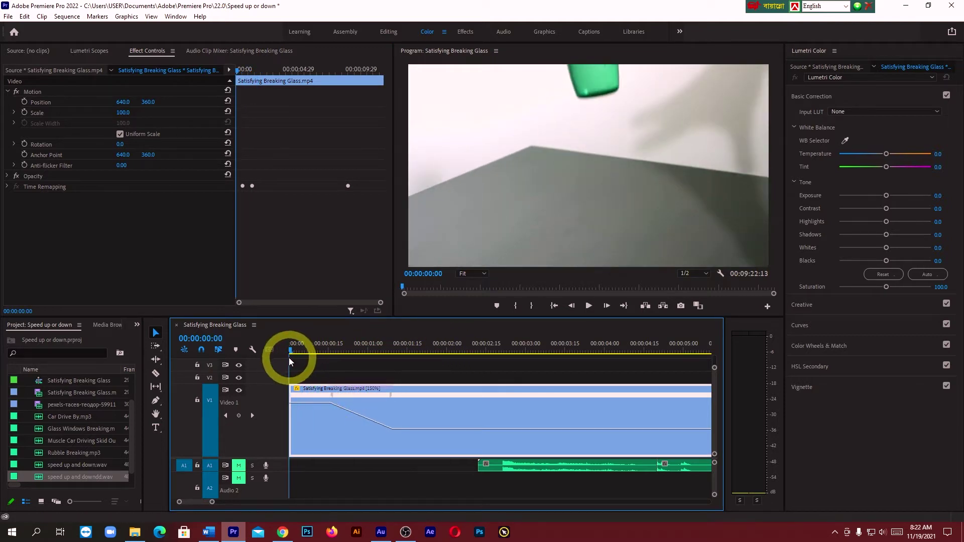
left_click(588, 307)
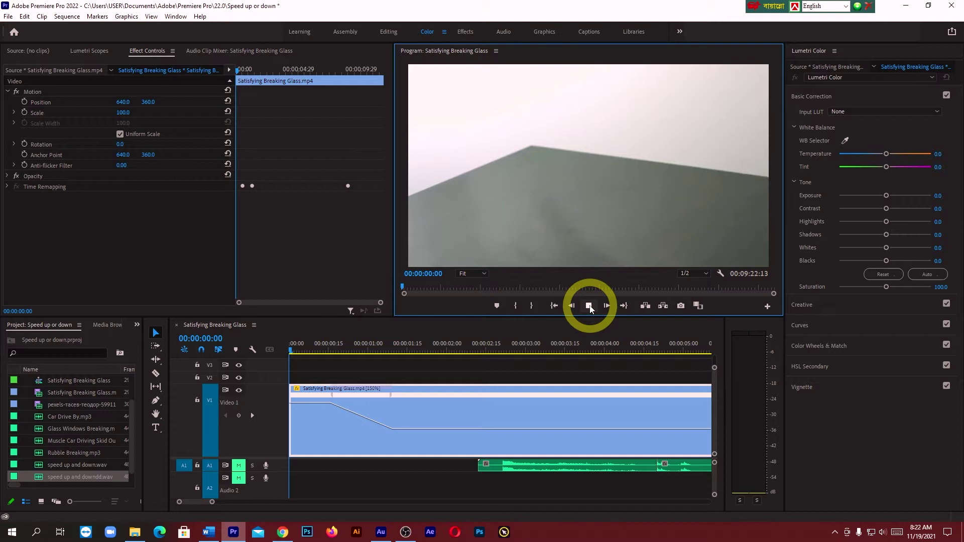
left_click(590, 306)
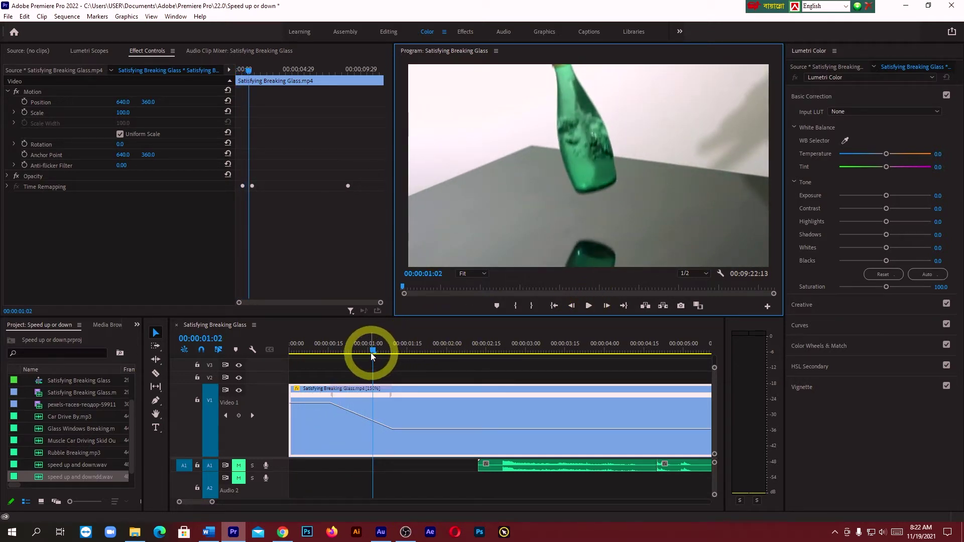
left_click(589, 307)
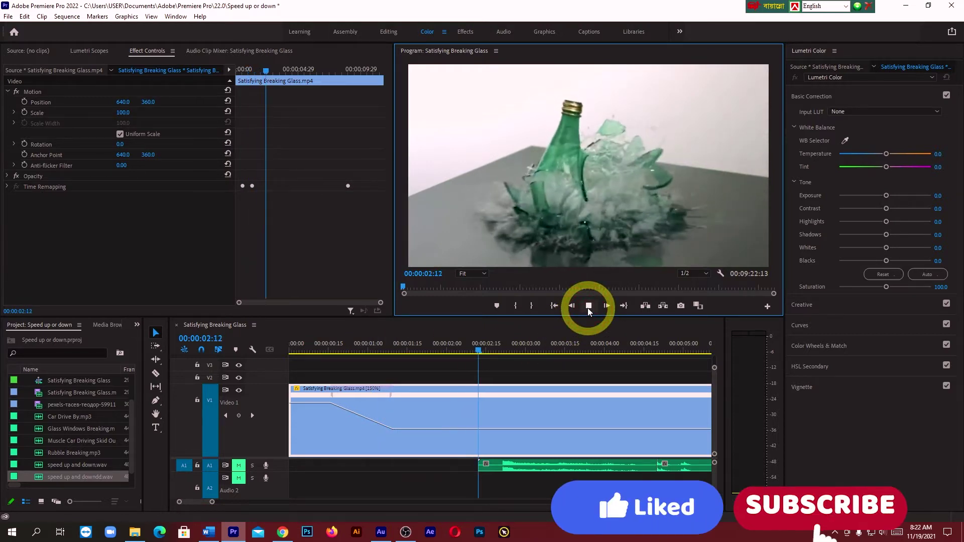
left_click(588, 306)
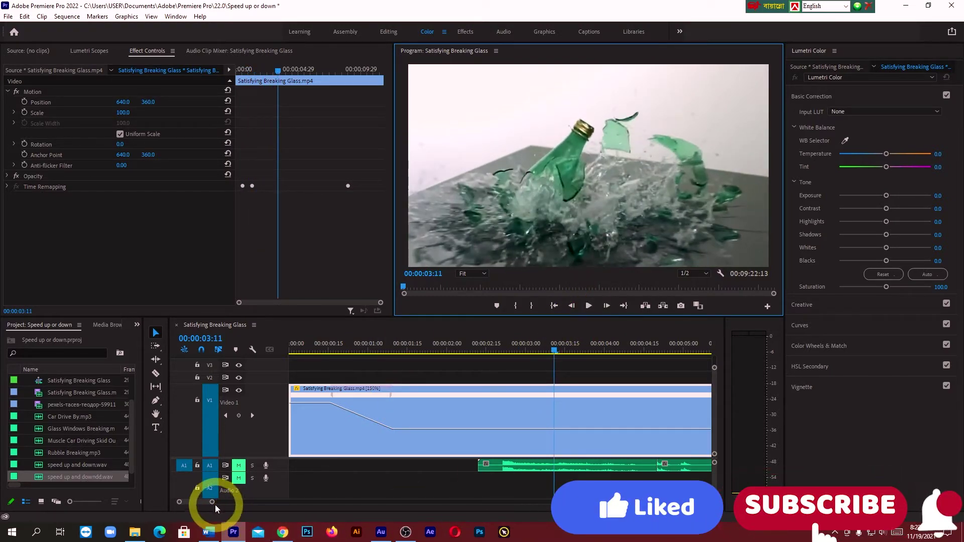
Step: Split the second speed keyframe into a gradual ramp up about 1.5 seconds long, and preview the clip
left_click_drag(213, 504, 248, 509)
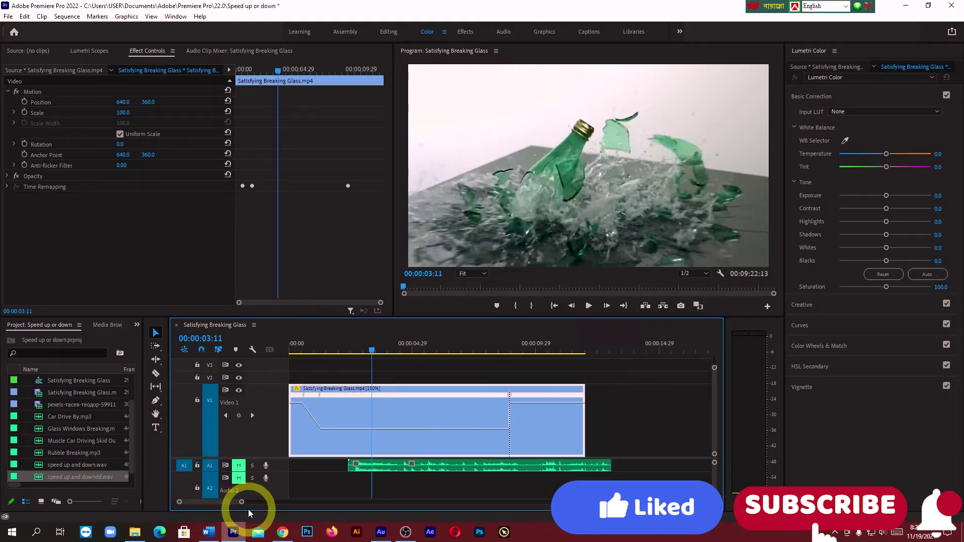
left_click_drag(508, 395, 549, 402)
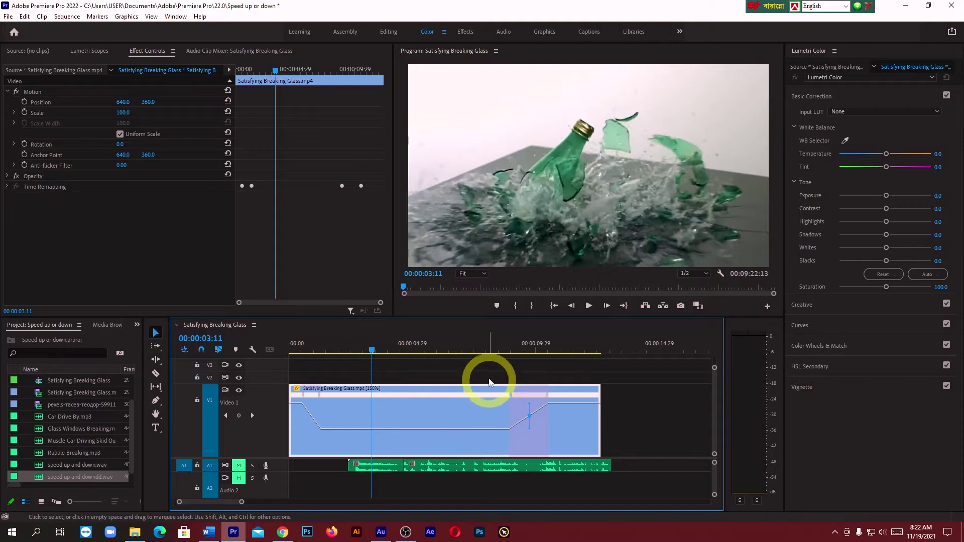
key("space")
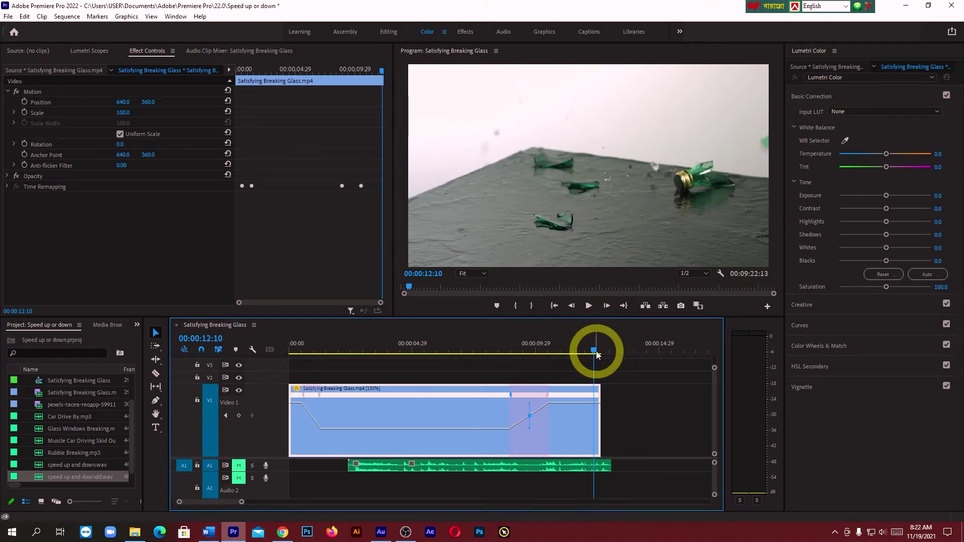
left_click(588, 305)
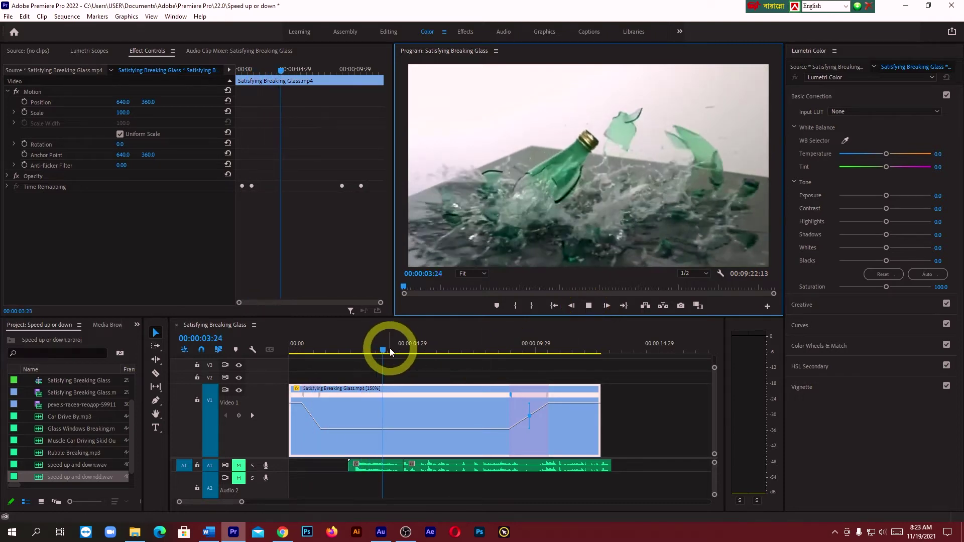
left_click_drag(408, 346, 280, 354)
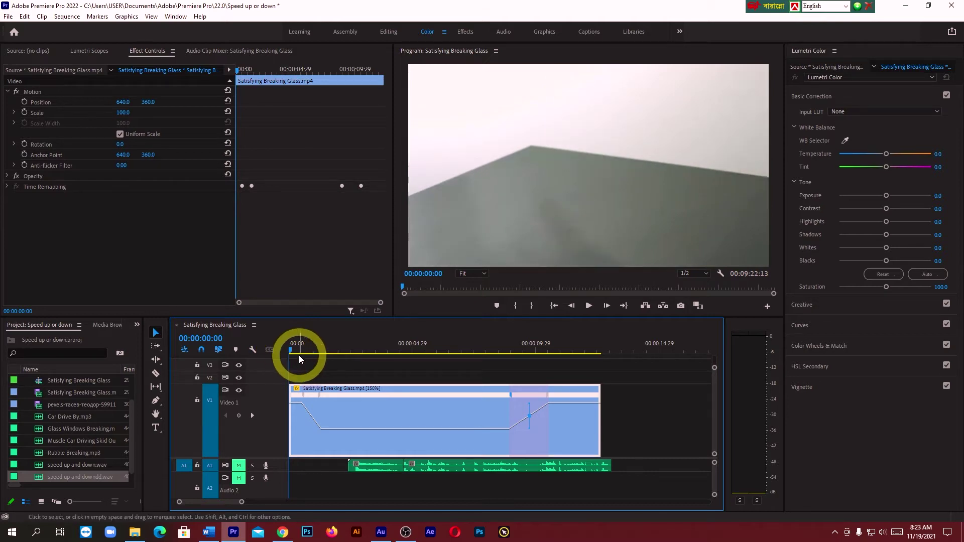
Step: Preview the clip from the start and try adding a speed keyframe at 00:00:03:06
left_click(588, 307)
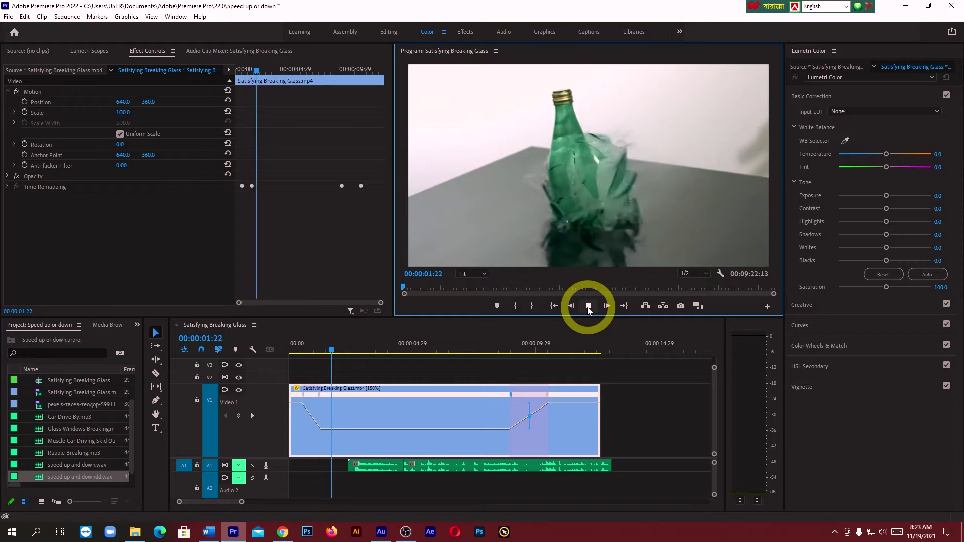
left_click(588, 306)
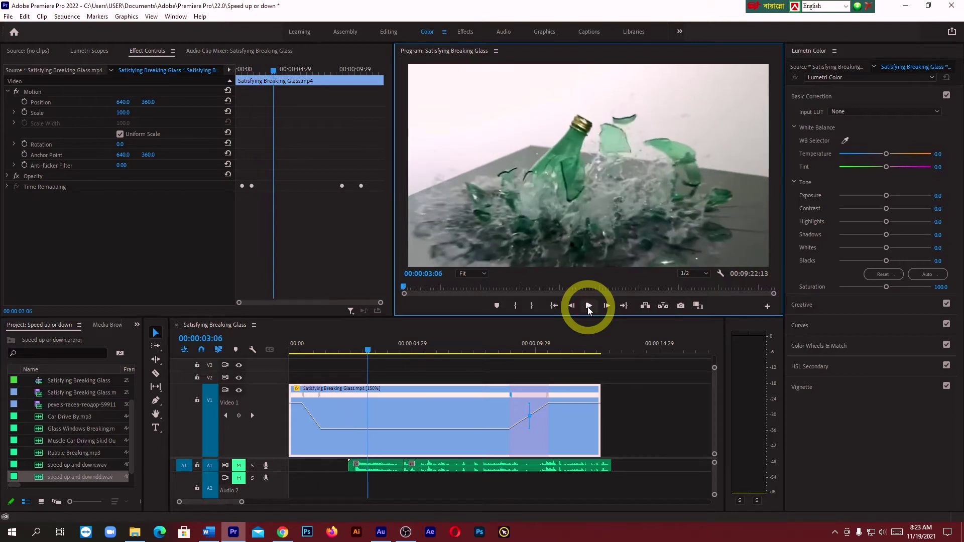
left_click(367, 430, "ctrl")
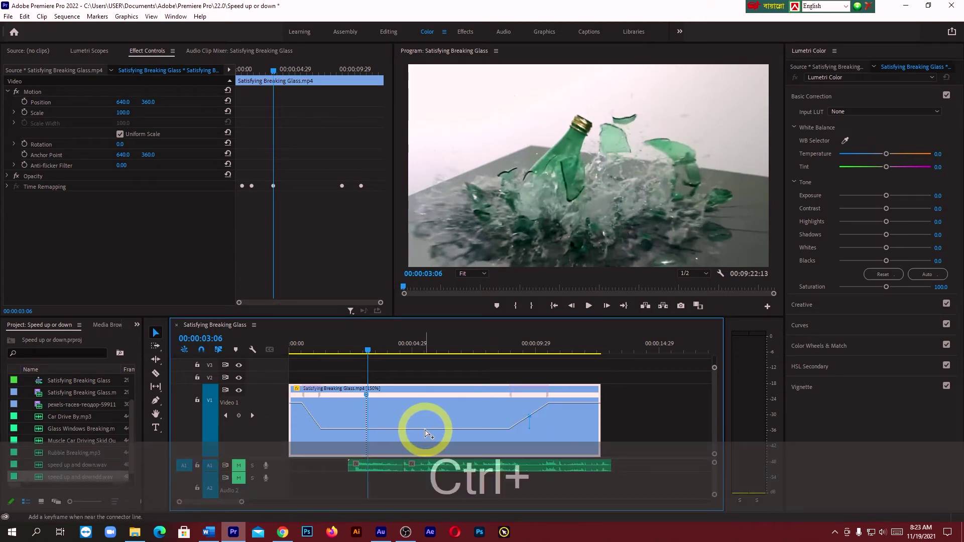
key("ctrl+z")
Step: Add two speed keyframes inside the slow-motion section and lower the speed between them slightly further
left_click_drag(368, 351, 350, 351)
left_click(378, 430, "ctrl")
left_click_drag(366, 430, 366, 437)
Step: Split both new speed keyframes into short gradual ramps and play the sequence from the start to check them
left_click_drag(430, 394, 447, 397)
left_click(351, 354)
left_click_drag(352, 354, 343, 357)
left_click_drag(347, 395, 339, 395)
left_click_drag(341, 353, 283, 366)
left_click(587, 306)
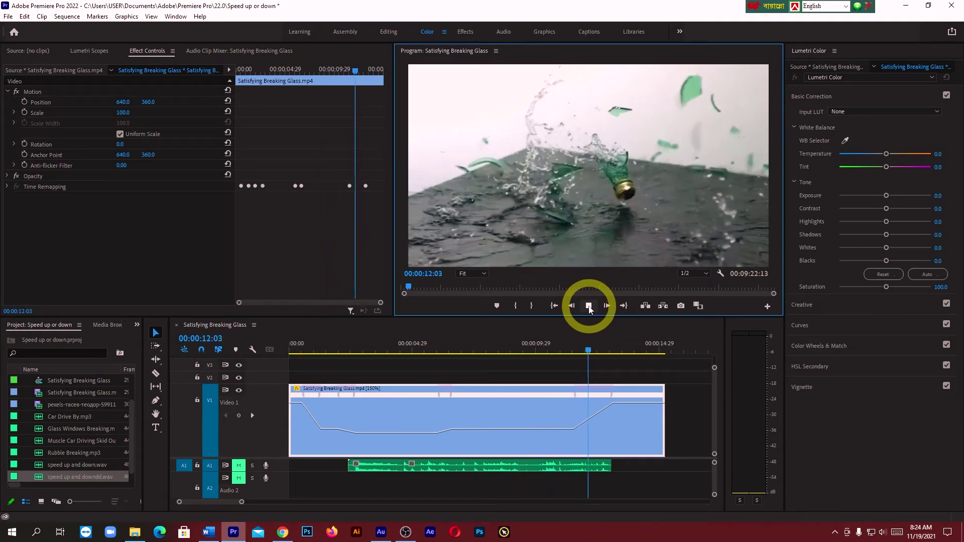
left_click(589, 307)
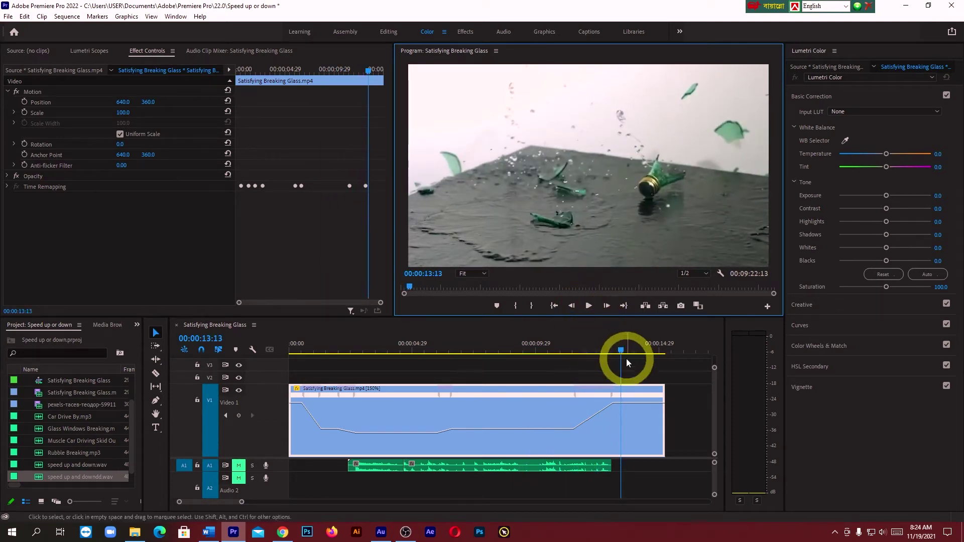
Step: Replay the breaking-glass clip from the beginning almost to its end to judge the speed changes
left_click_drag(241, 501, 310, 508)
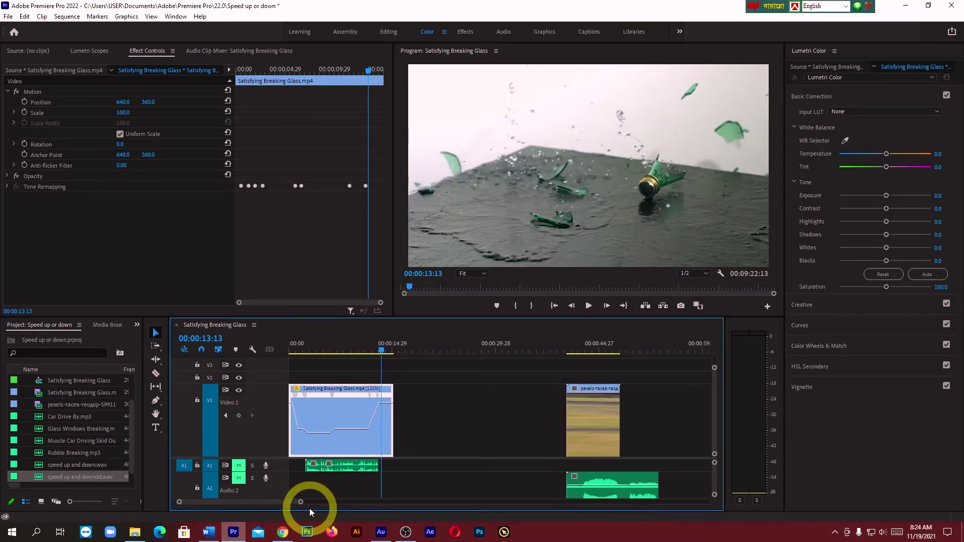
left_click_drag(381, 351, 292, 366)
left_click(589, 307)
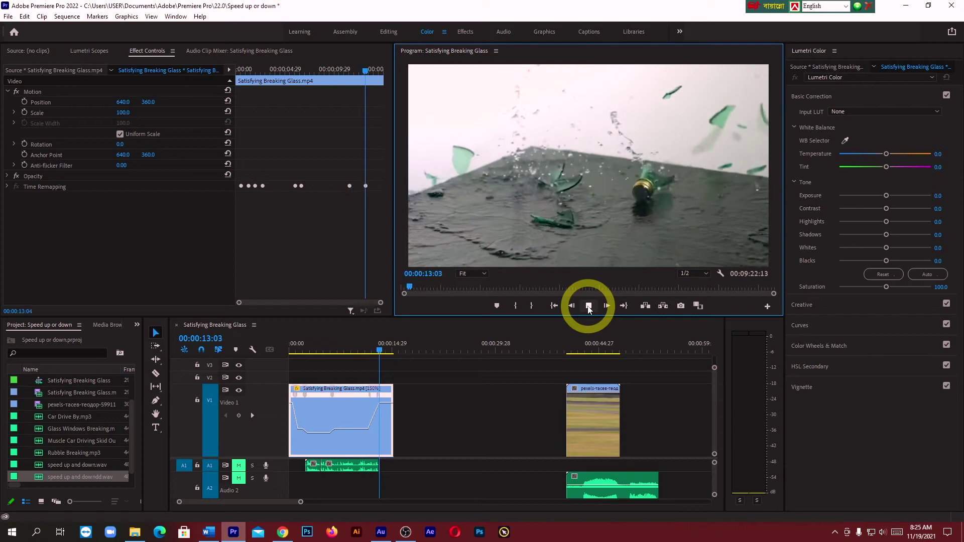
left_click(588, 307)
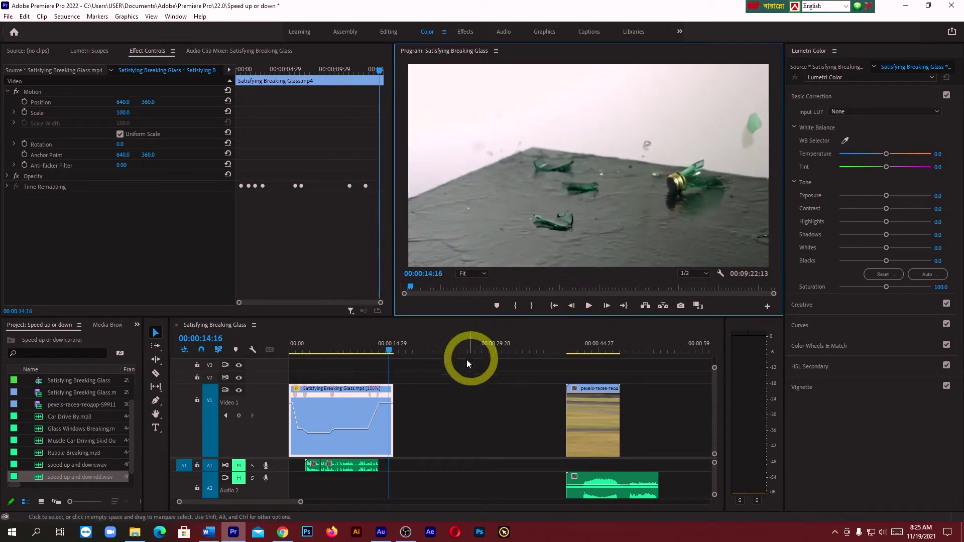
Step: Widen the clip's last speed ramp to end near 00:00:14:15 and start its first ramp near 00:00:00:08
left_click_drag(305, 502, 264, 506)
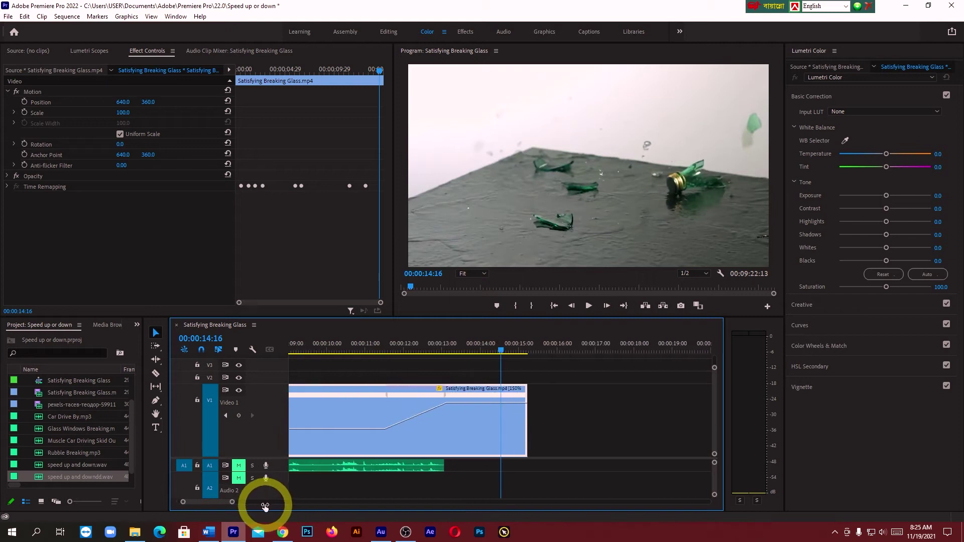
left_click_drag(445, 395, 497, 402)
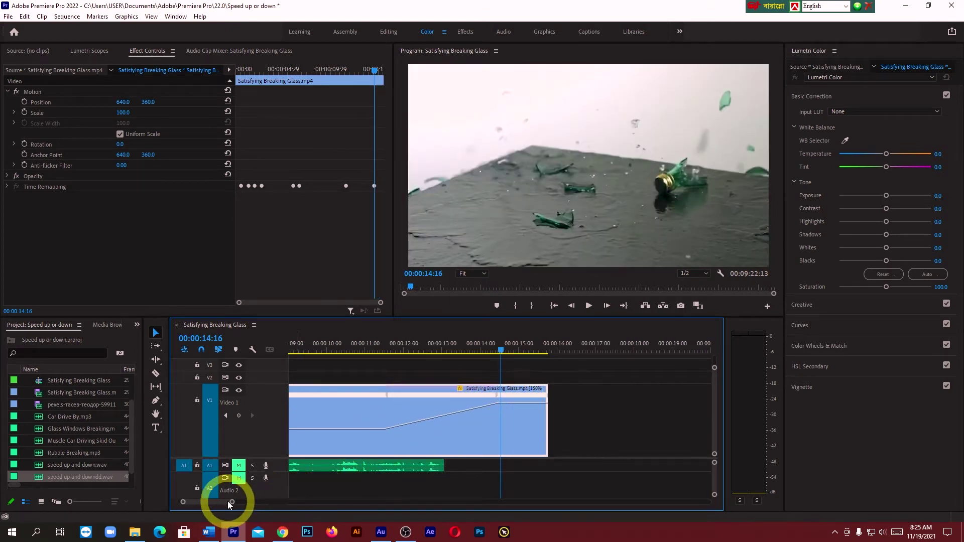
left_click_drag(231, 504, 204, 499)
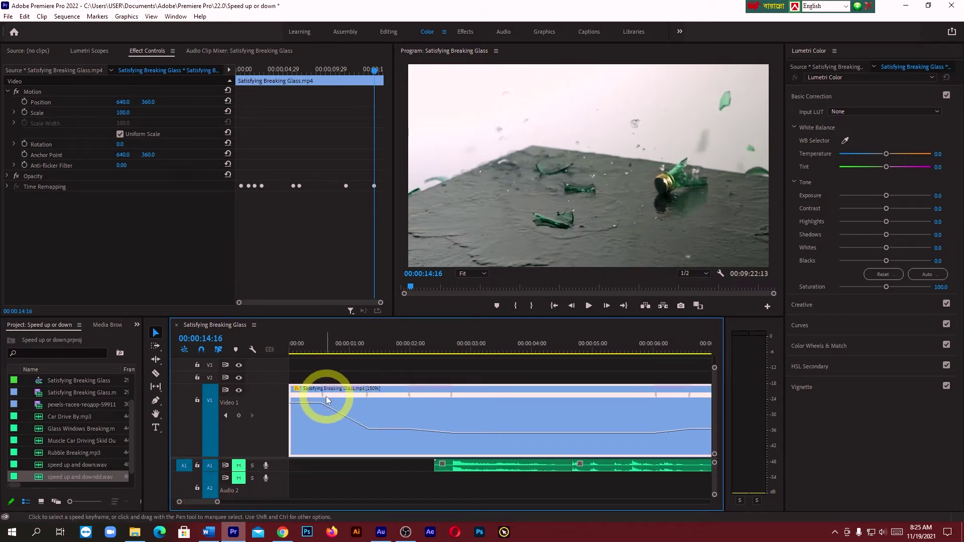
left_click_drag(325, 398, 308, 399)
Step: Play the sequence from the beginning through the last ramp to check both widened speed ramps
left_click_drag(302, 348, 279, 350)
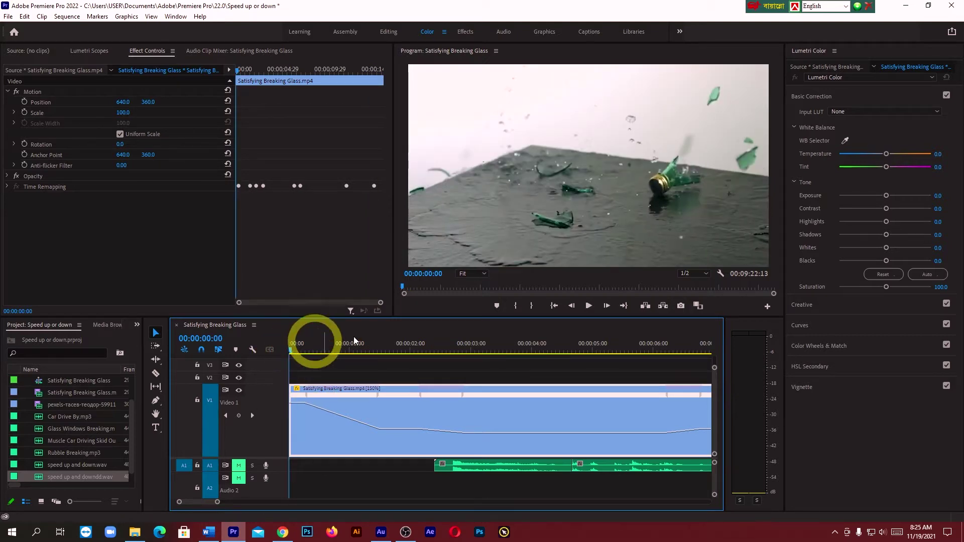
left_click(588, 306)
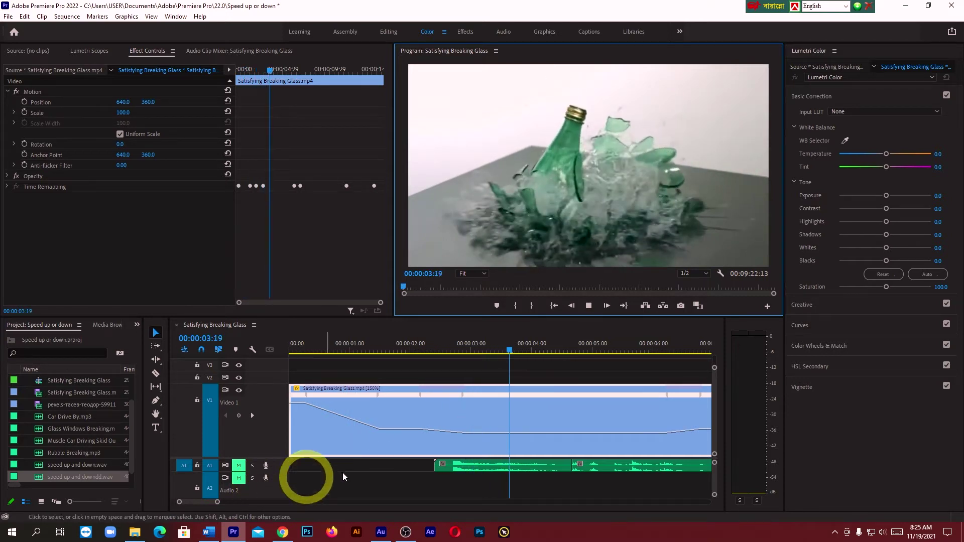
left_click_drag(217, 501, 256, 504)
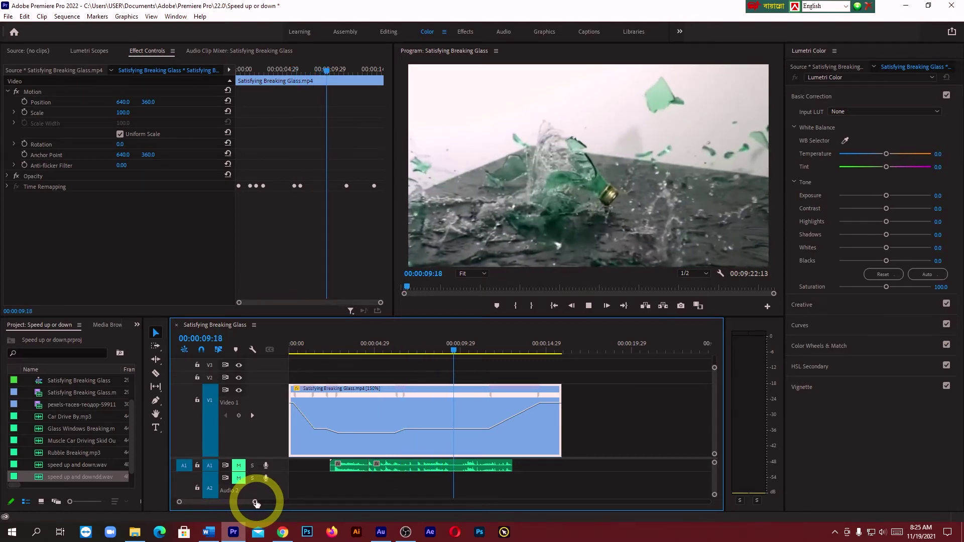
left_click(588, 305)
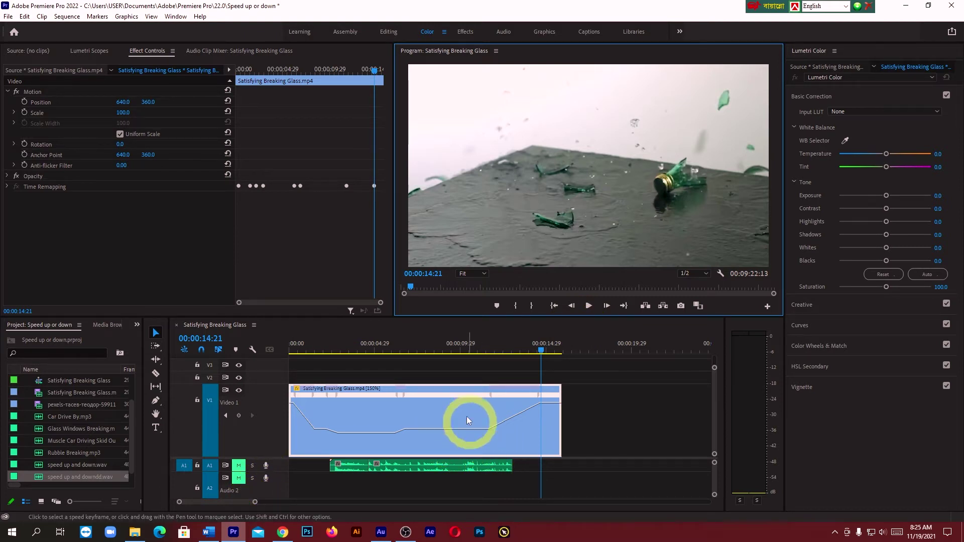
Step: Return the playhead to the clip's start and unmute the A1 audio track
left_click_drag(537, 350, 292, 360)
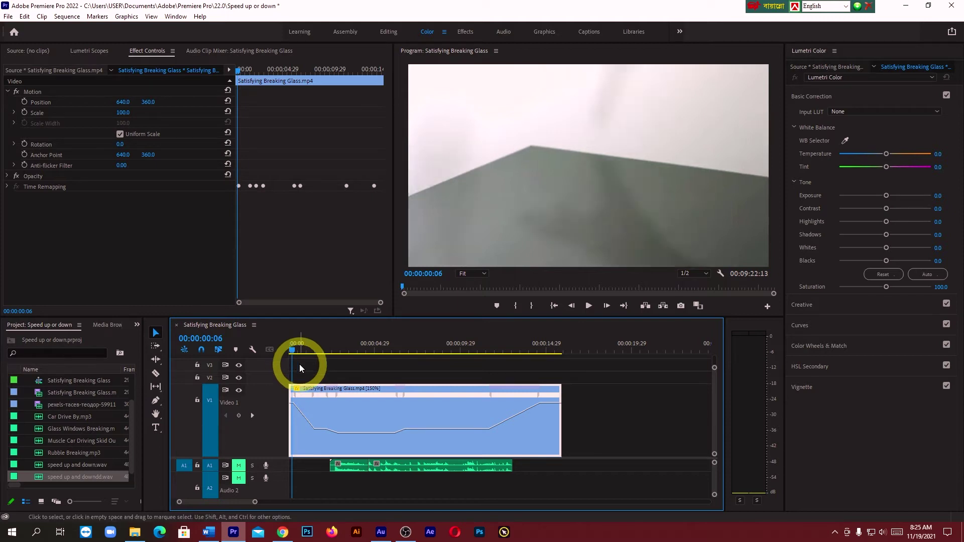
left_click(325, 480)
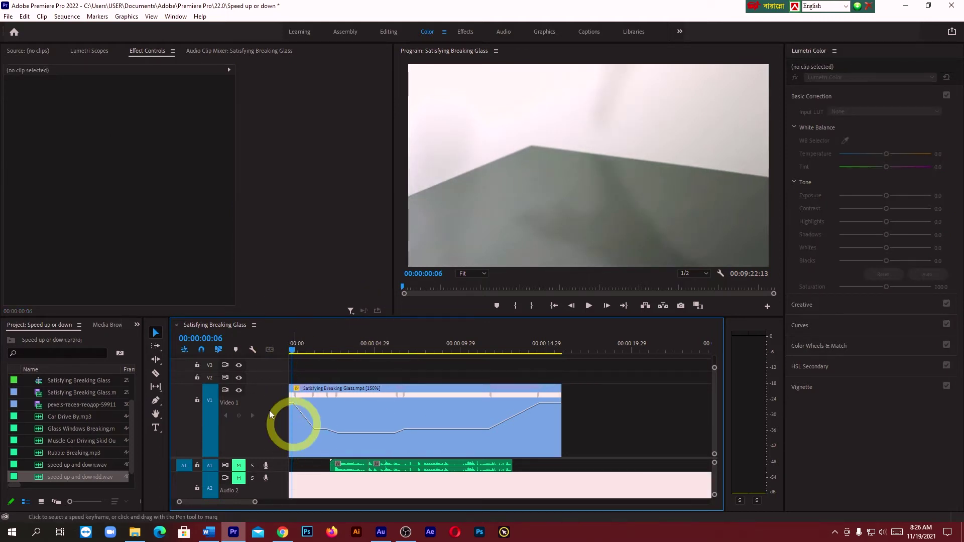
left_click(238, 465)
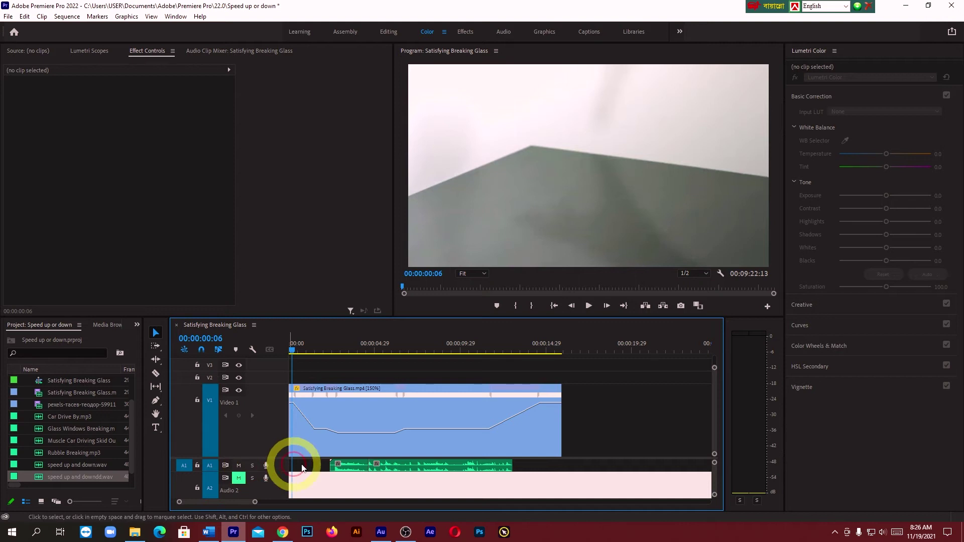
Step: Move the Rubble Breaking.mp3 clip later on A1 and shift Glass Windows Breaking.mp3 to start near 00:00:01:05
left_click(612, 455)
left_click(434, 470)
left_click_drag(435, 470, 508, 469)
left_click_drag(338, 472, 323, 465)
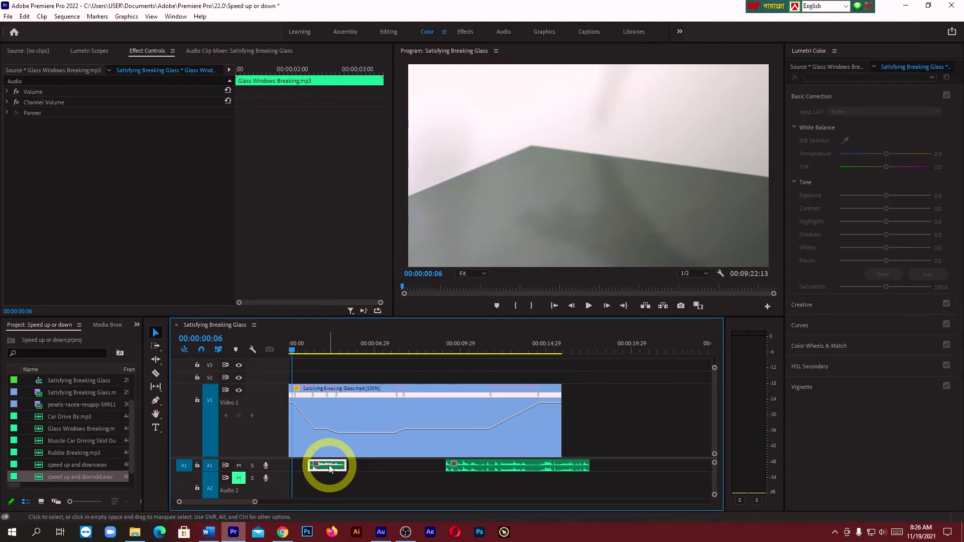
Step: Play from 00:00:01:01 to check the glass-breaking sound against the shattering bottle
left_click(304, 349)
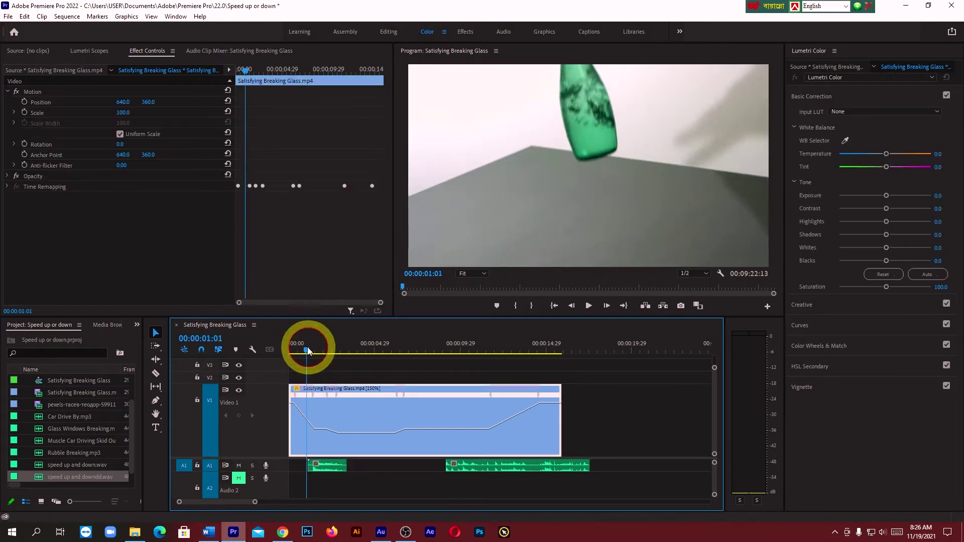
left_click(589, 305)
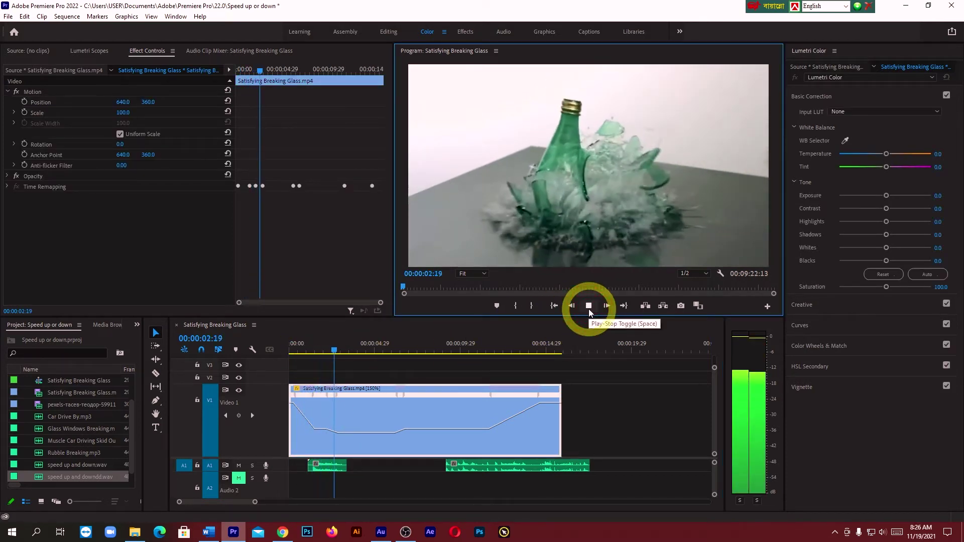
left_click(589, 306)
Step: Set the speed of the Glass Windows Breaking.mp3 clip on A1 to 60%
left_click(331, 465)
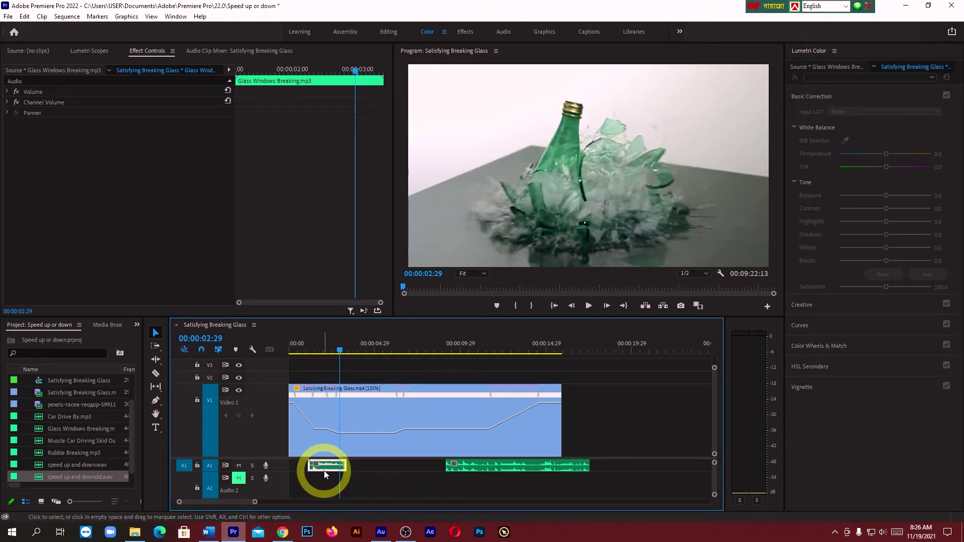
left_click(338, 352)
mouse_move(338, 353)
left_mouse_down()
mouse_move(309, 353)
mouse_move(322, 358)
left_mouse_up()
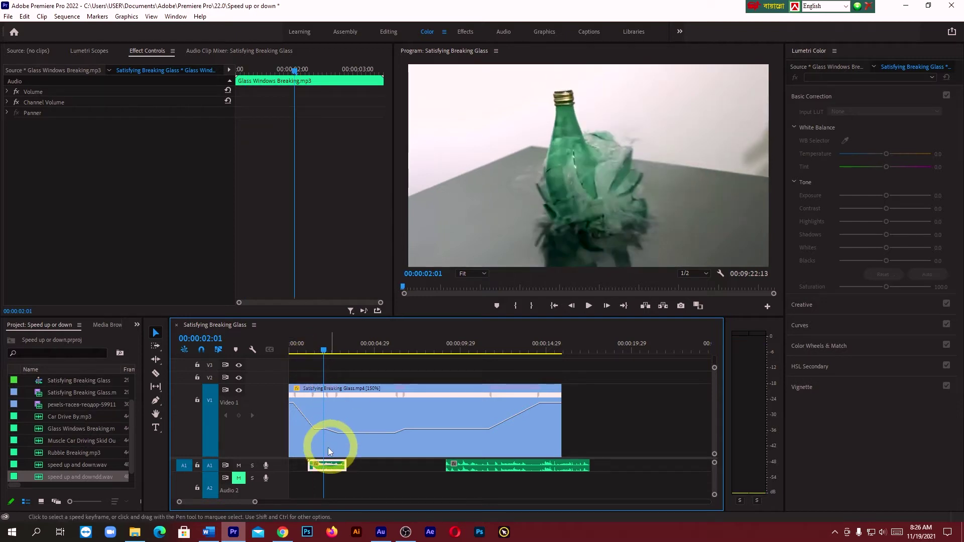
right_click(327, 467)
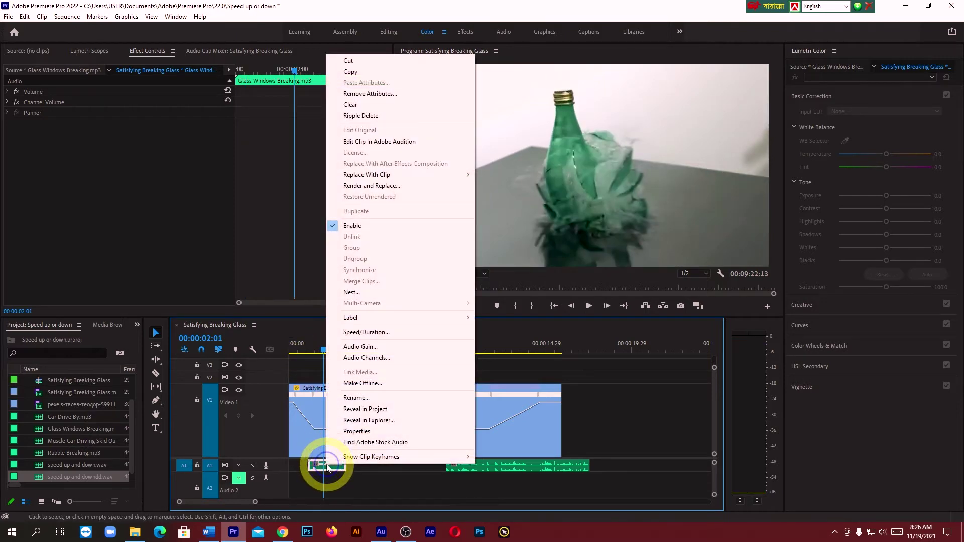
left_click(373, 331)
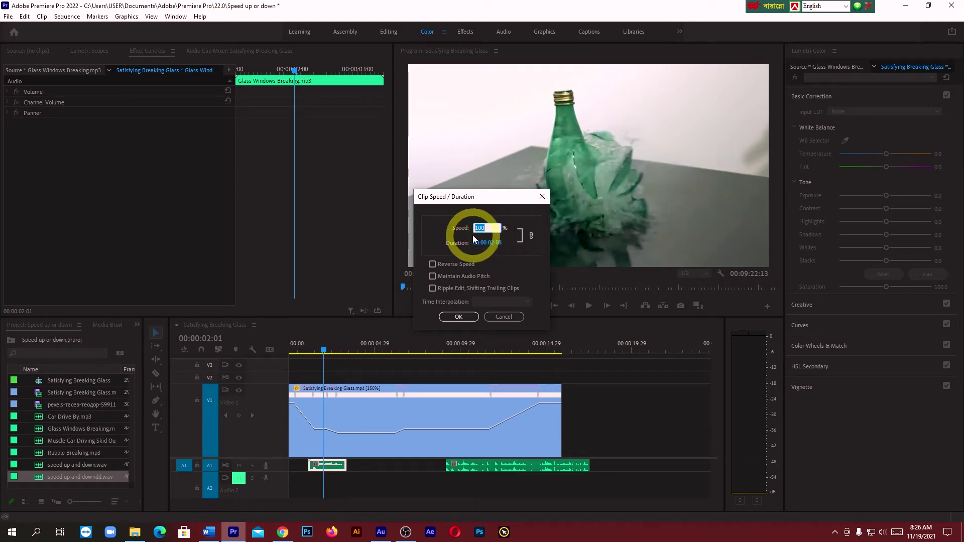
type("60")
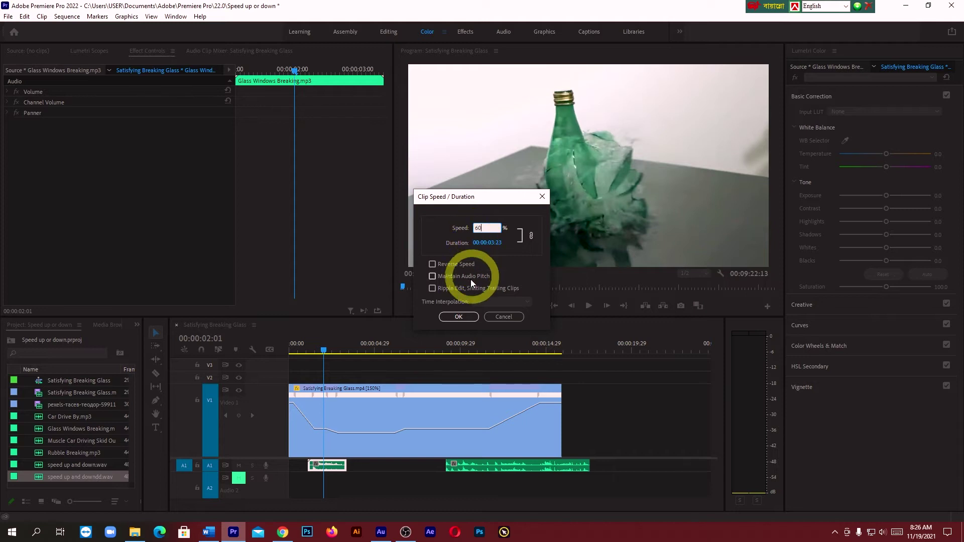
left_click(459, 317)
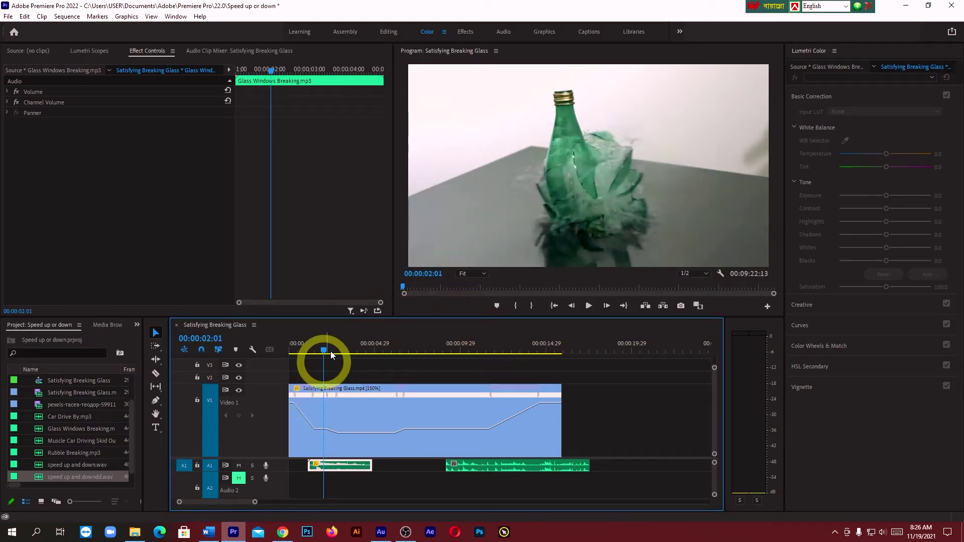
Step: Play from 00:00:01:05 to hear the slowed glass-breaking sound with the video
left_click_drag(324, 351, 309, 355)
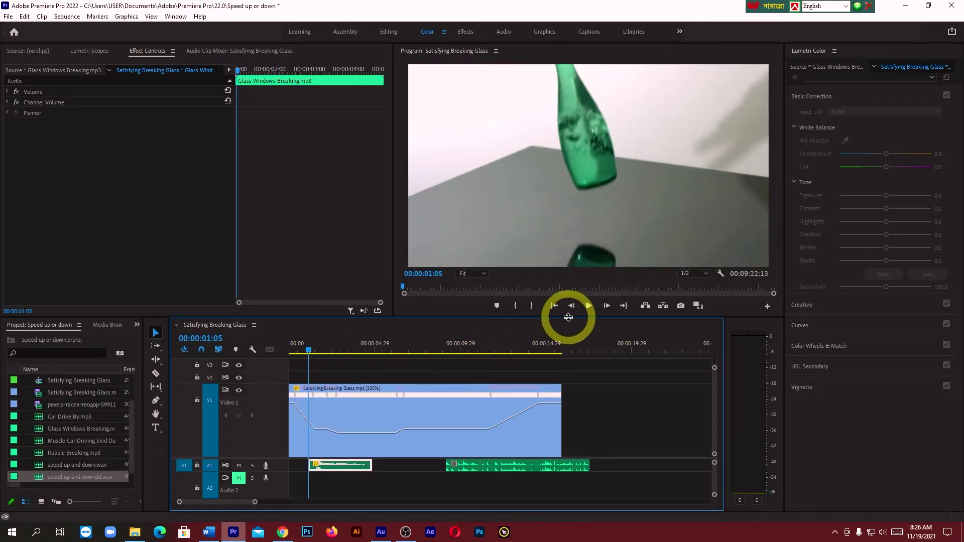
left_click(590, 307)
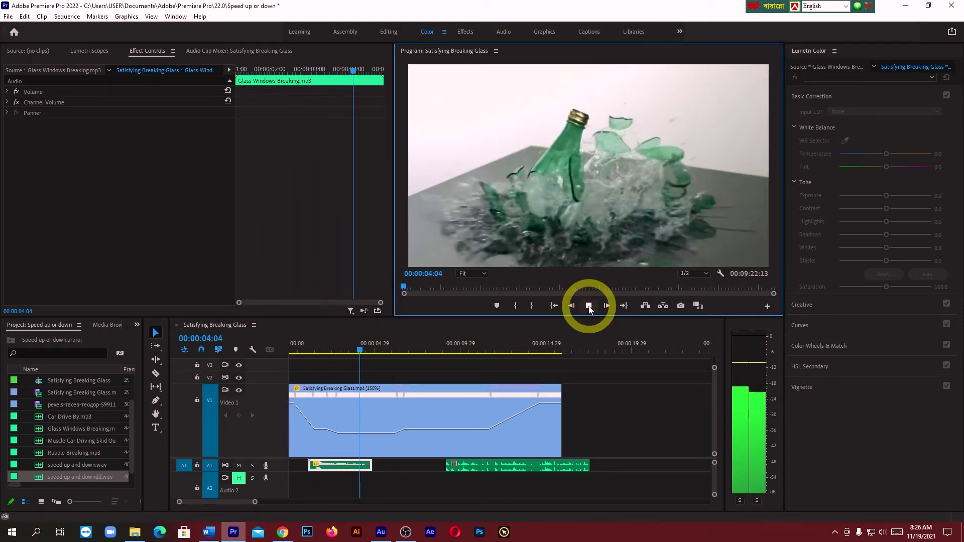
left_click(588, 306)
Step: Place Rubble Breaking.mp3 directly after the glass-breaking sound on A1 and play the rest of the sequence
left_click_drag(456, 472, 389, 465)
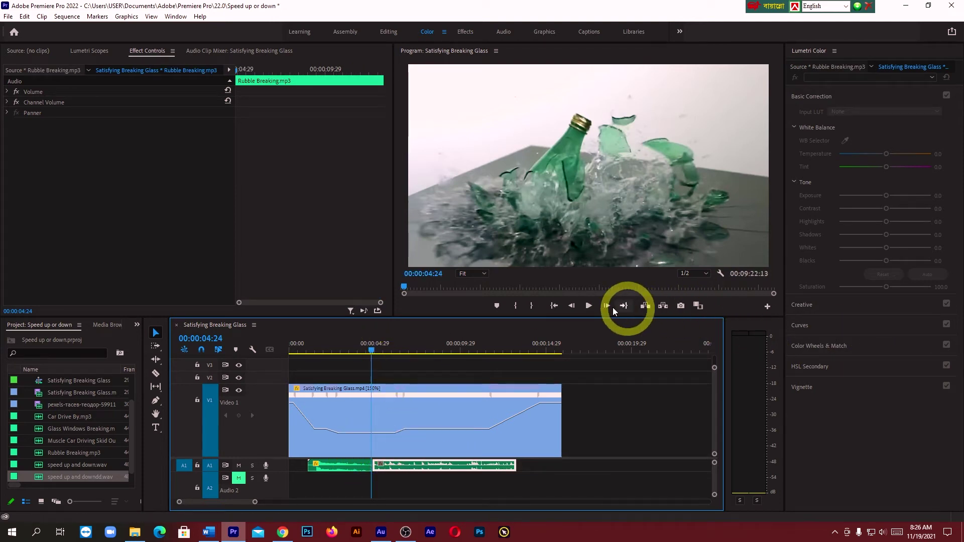
left_click(588, 306)
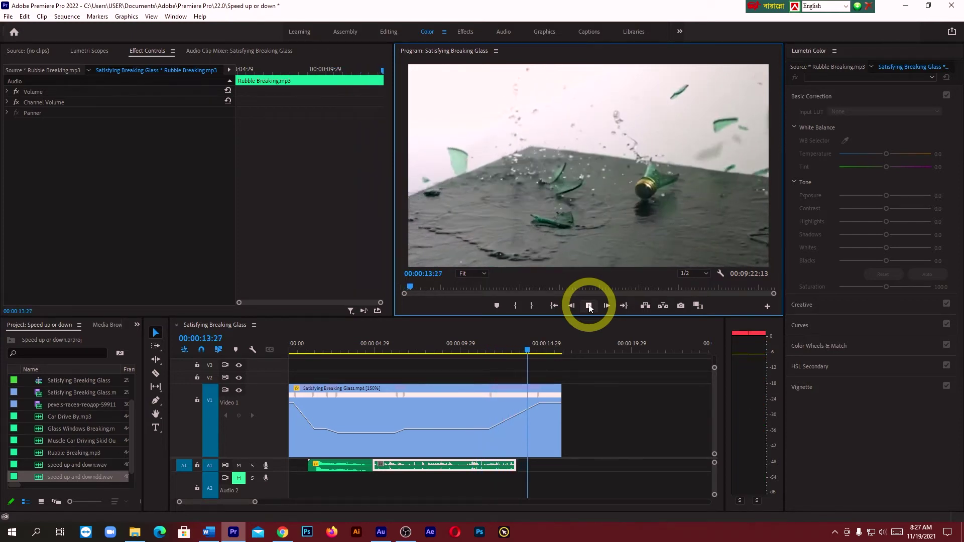
left_click(589, 306)
Step: Nest the two sound clips on A1 into one sequence, keeping the default name
left_click_drag(550, 465, 362, 465)
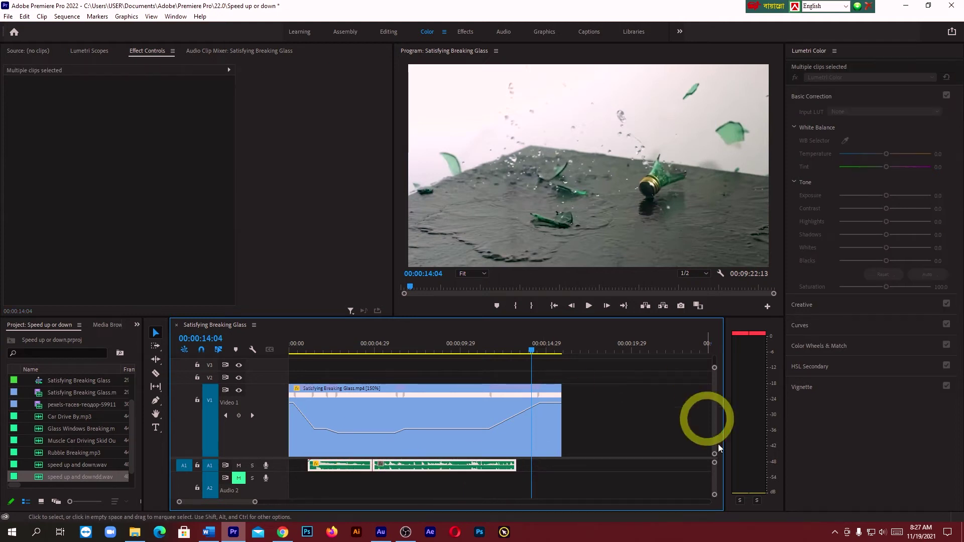
right_click(439, 470)
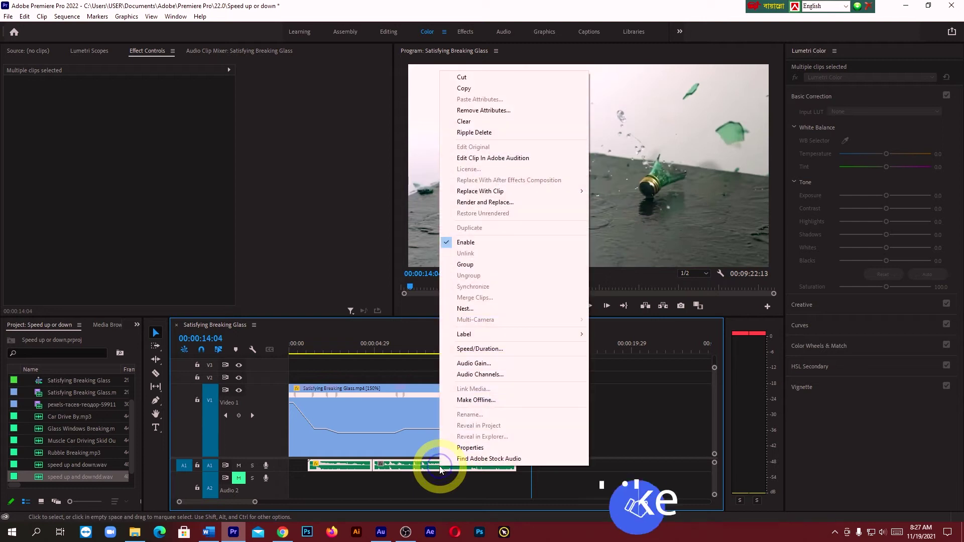
left_click(484, 309)
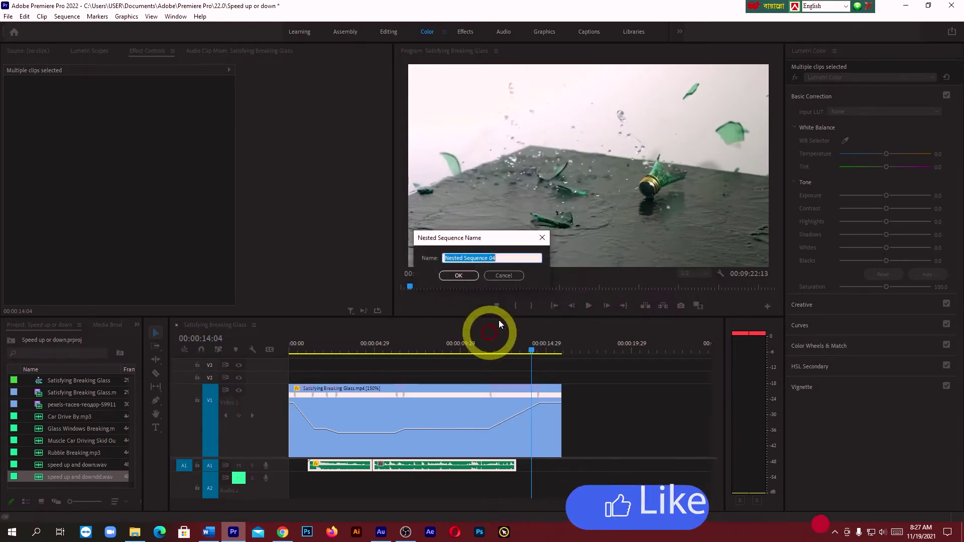
left_click(458, 275)
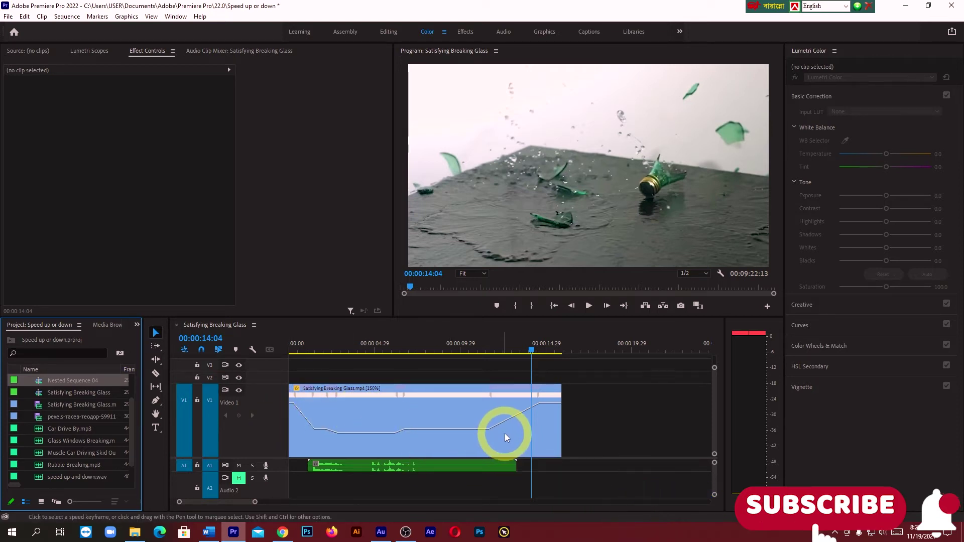
Step: Link the breaking-glass video clip on V1 with the nested sound clip on A1
left_click(432, 366)
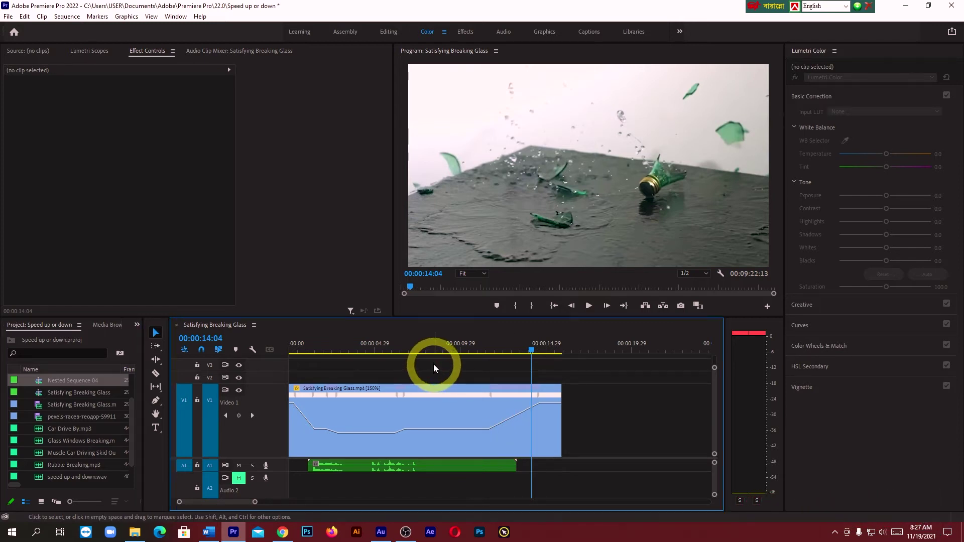
left_click_drag(432, 366, 435, 472)
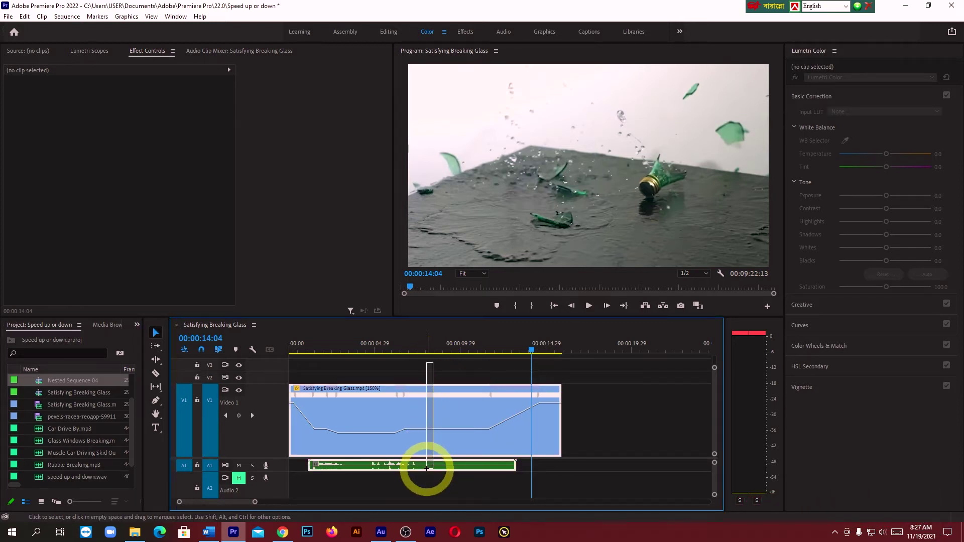
right_click(432, 417)
left_click(461, 185)
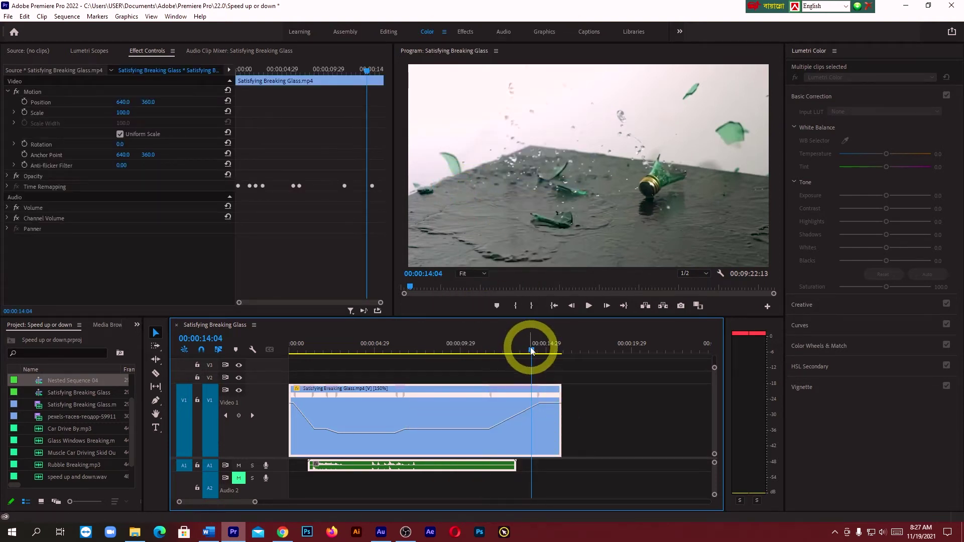
Step: Play the linked breaking-glass clip from the start of the sequence to check its sound against the slow motion
left_click_drag(532, 350, 288, 359)
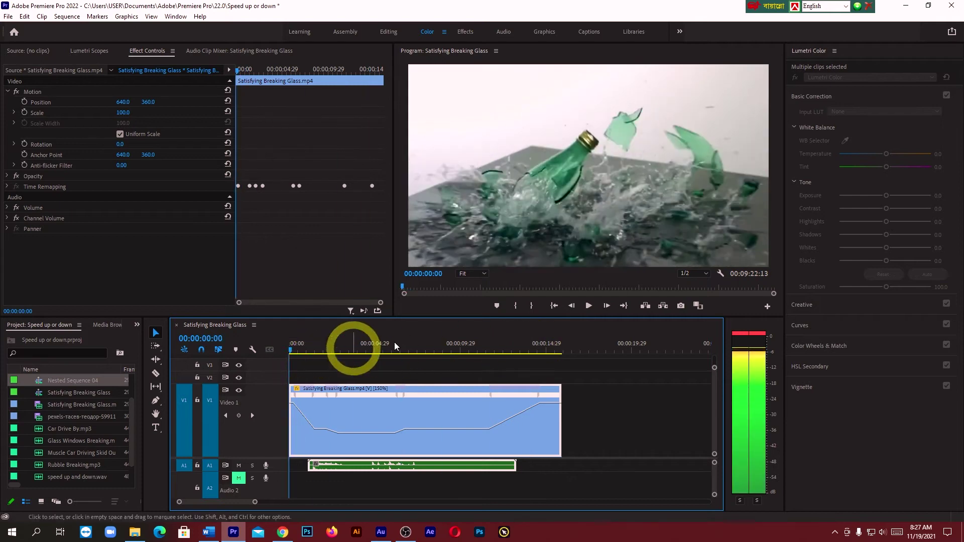
left_click(586, 313)
left_click(588, 307)
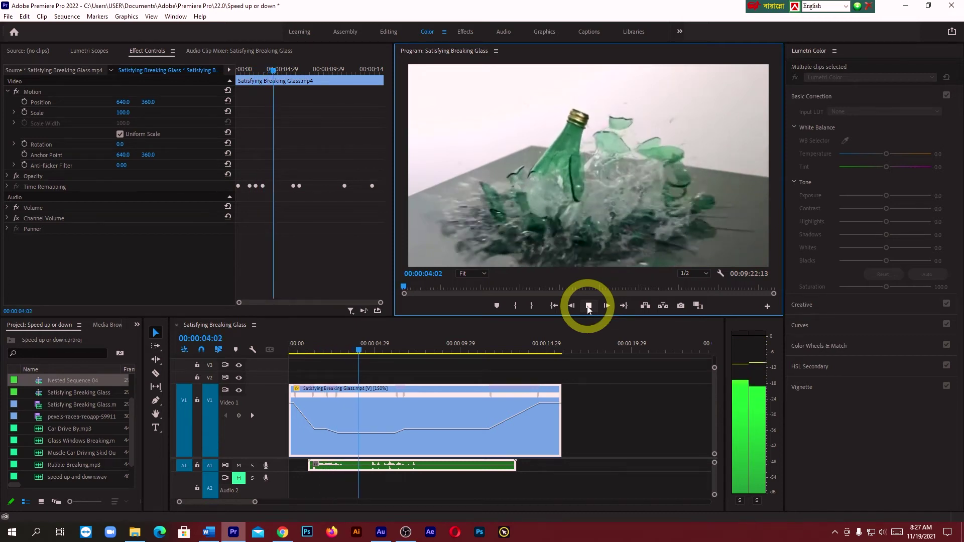
left_click(589, 306)
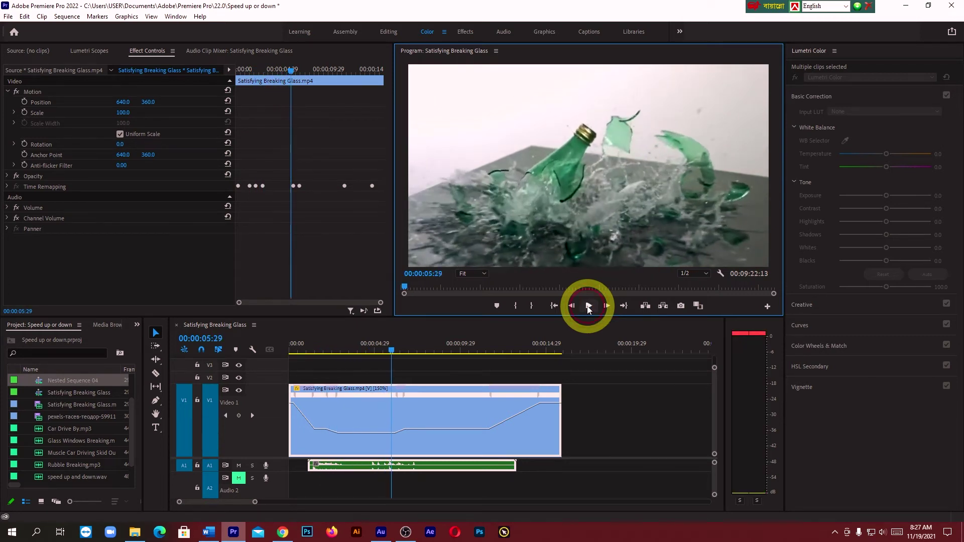
Step: Duplicate the linked breaking-glass video and sound directly after the original on V1 and A1
left_click(284, 449)
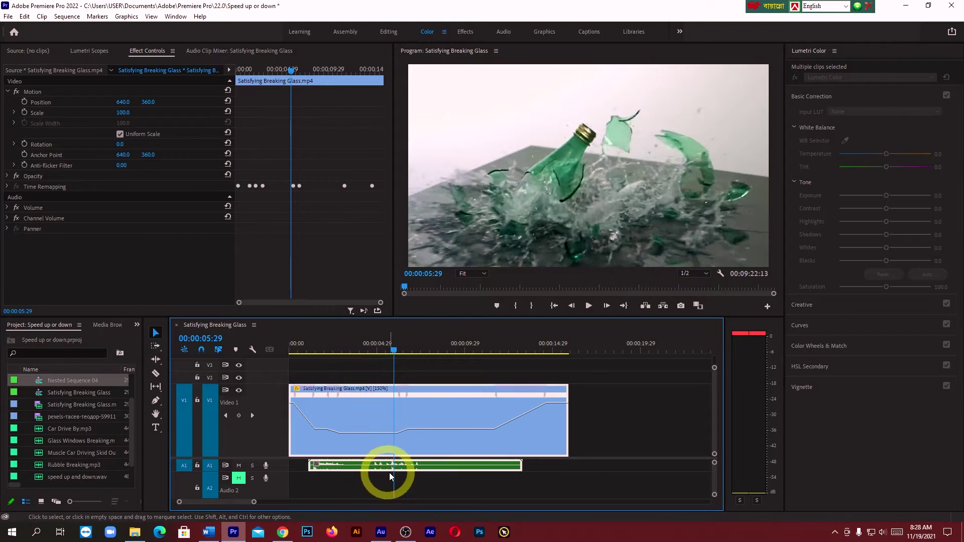
left_click(652, 445)
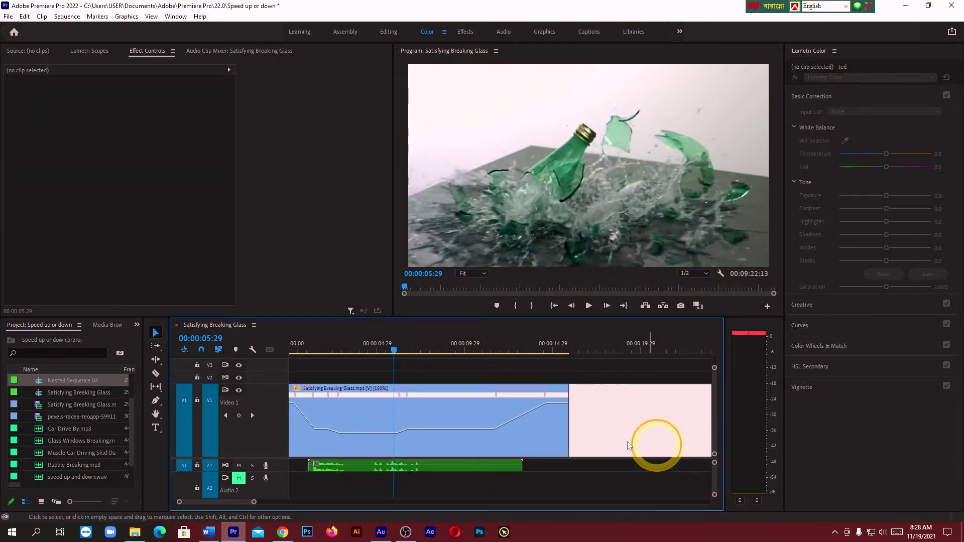
left_click(469, 412)
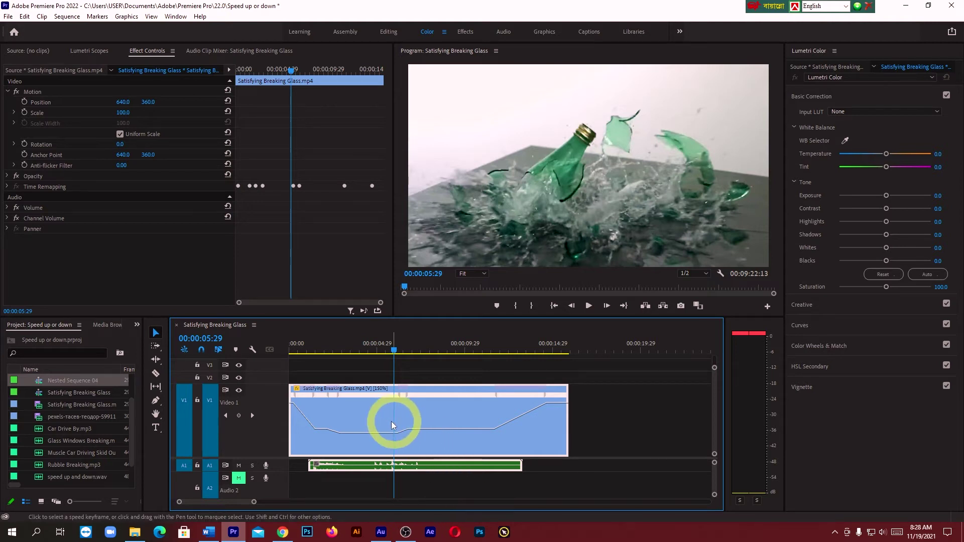
left_click_drag(321, 403, 602, 411)
left_click_drag(254, 502, 296, 502)
left_click(446, 380)
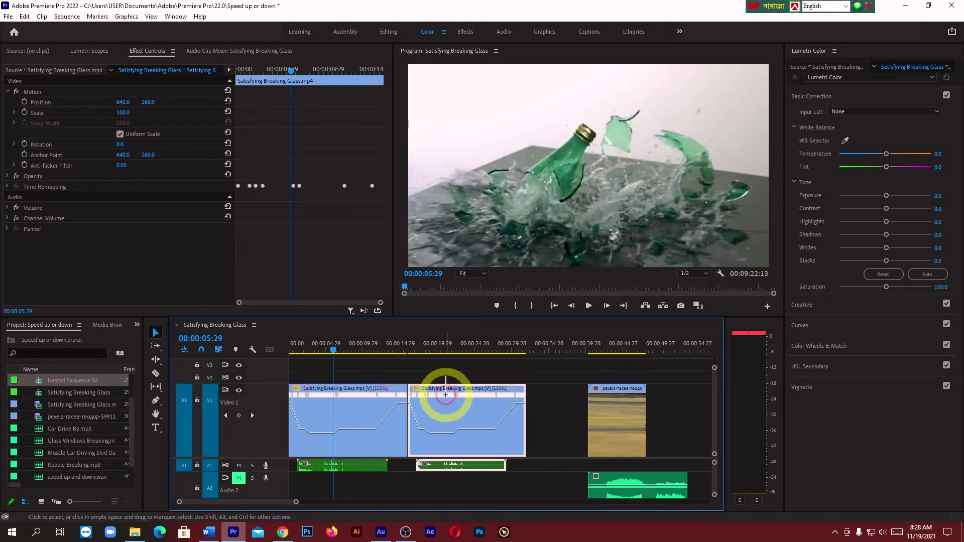
Step: Turn on Reverse Speed for the duplicated breaking-glass clip and its linked sound
left_click_drag(297, 506, 266, 502)
mouse_move(206, 501)
left_mouse_down()
mouse_move(221, 502)
mouse_move(213, 498)
left_mouse_up()
left_click_drag(438, 414, 391, 447)
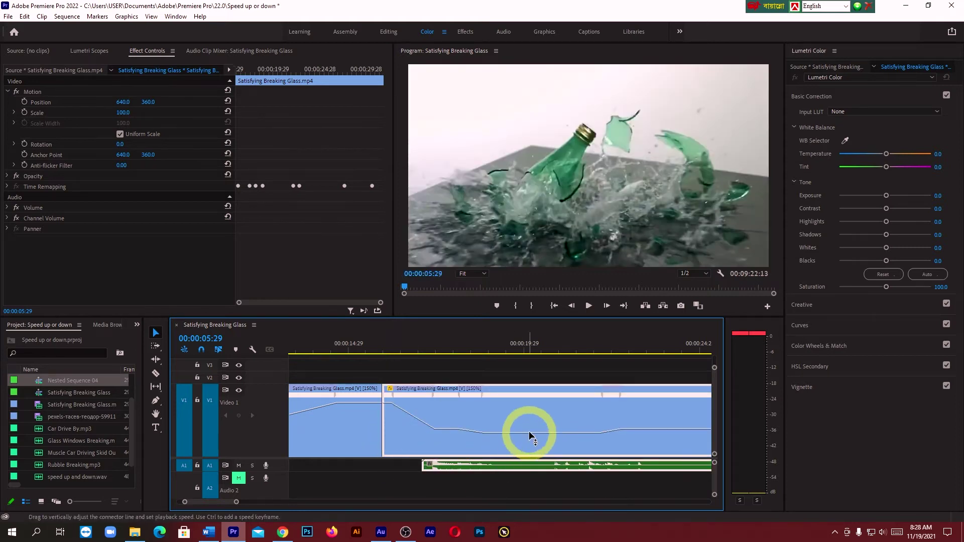
left_click(542, 417)
right_click(543, 412)
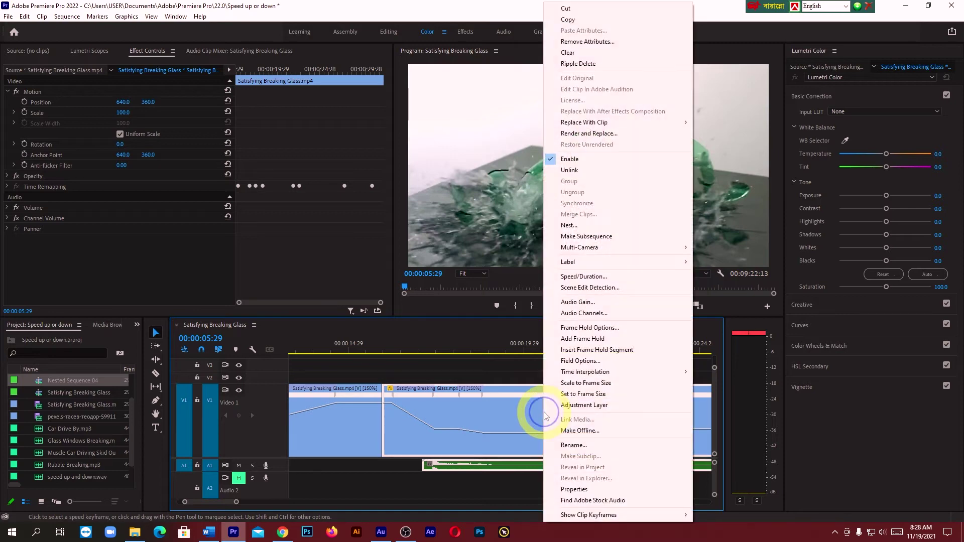
left_click(584, 277)
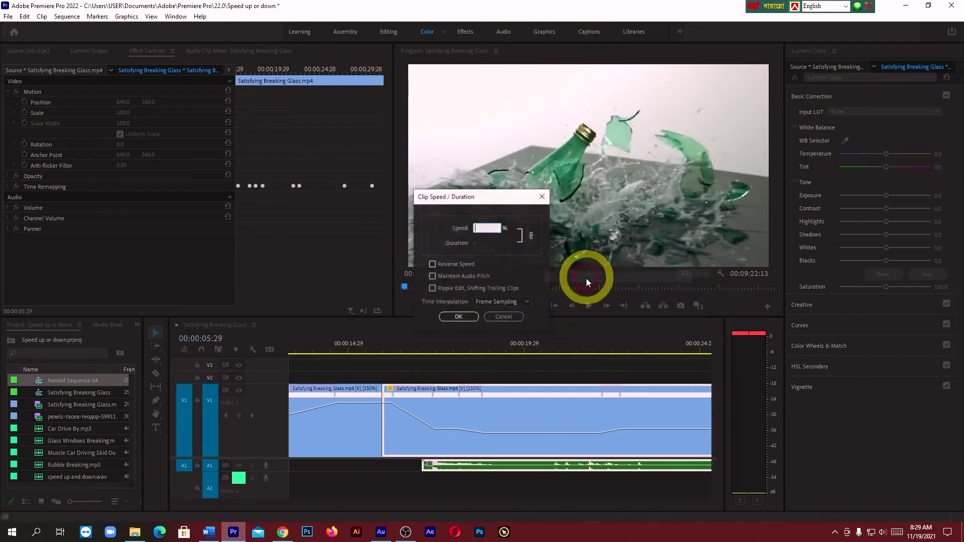
left_click(450, 264)
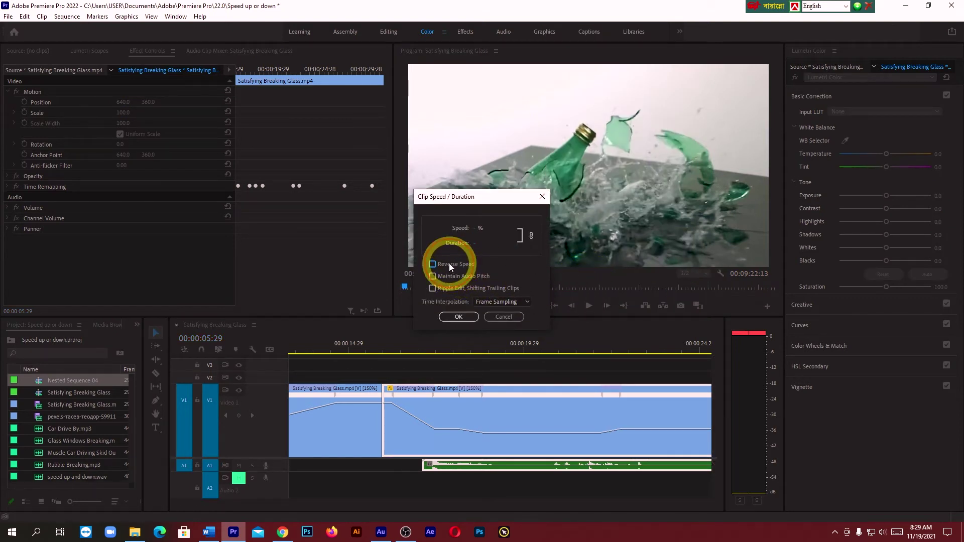
left_click(458, 317)
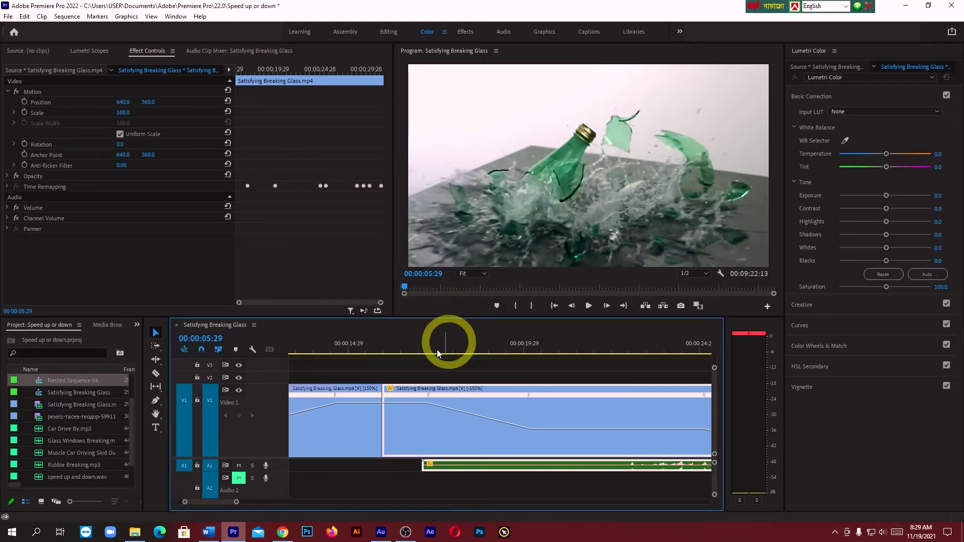
Step: Play the forward and reversed breaking-glass clips from the start of the sequence
left_click_drag(236, 502, 321, 501)
left_click_drag(318, 351, 281, 354)
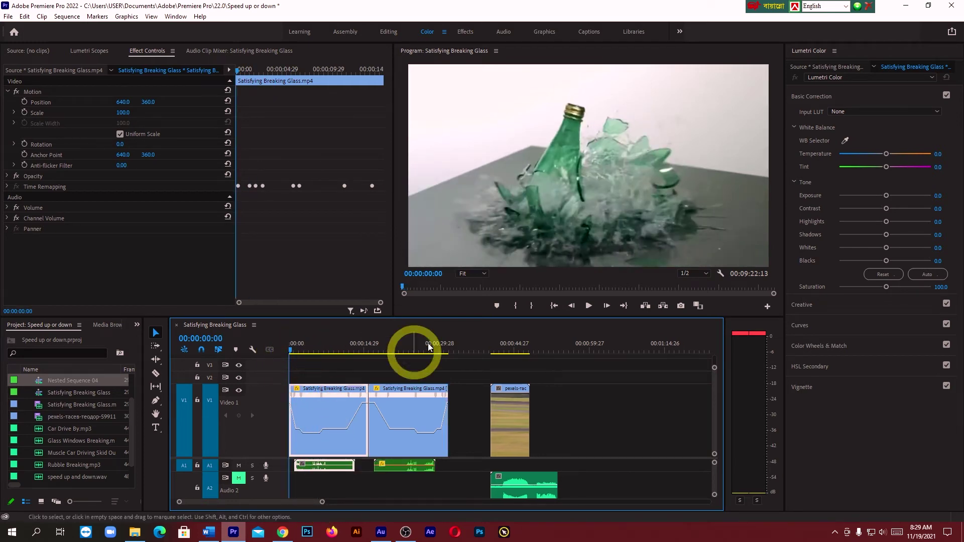
left_click(587, 306)
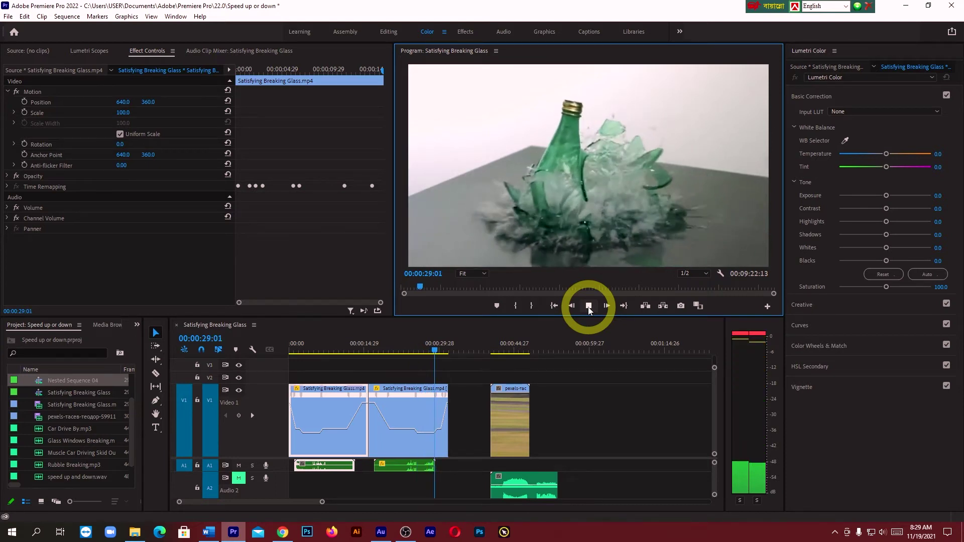
left_click(588, 305)
left_click_drag(448, 351, 367, 361)
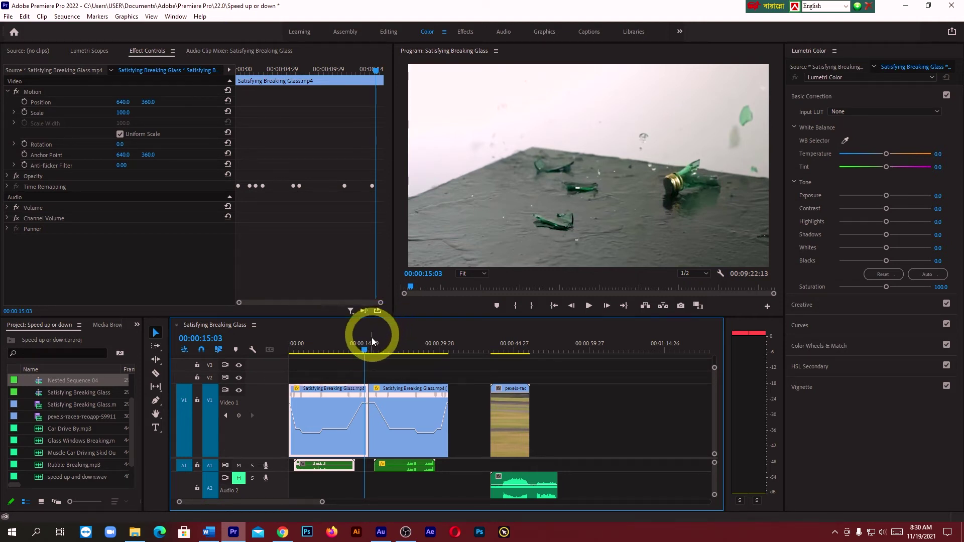
Step: Preview the opening of the drifting-car clip on V1, starting near 00:00:40:16
left_click_drag(366, 353, 492, 365)
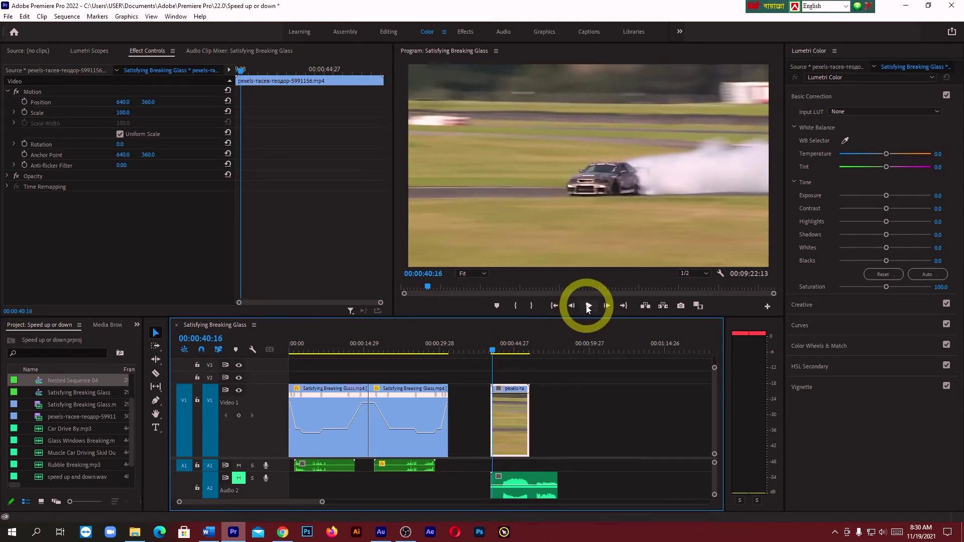
left_click(588, 306)
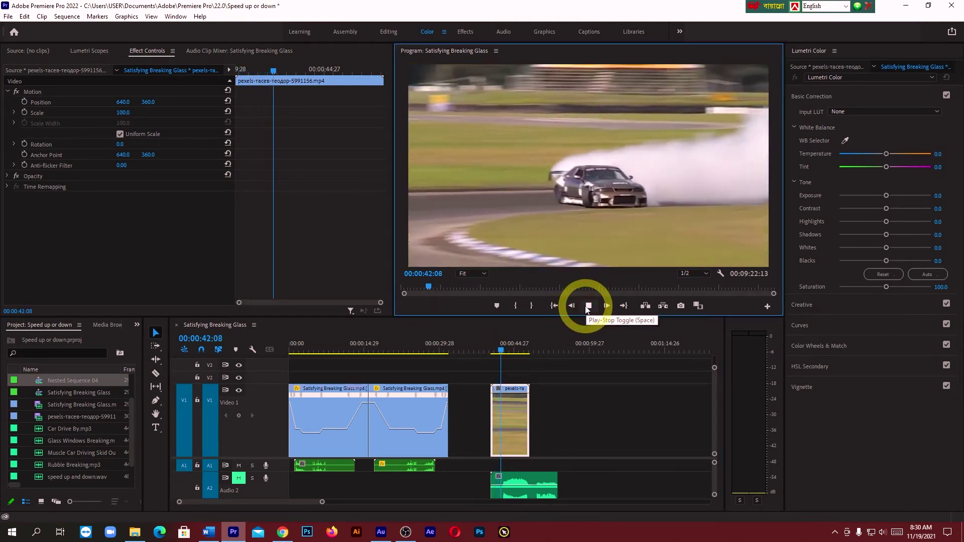
left_click(586, 307)
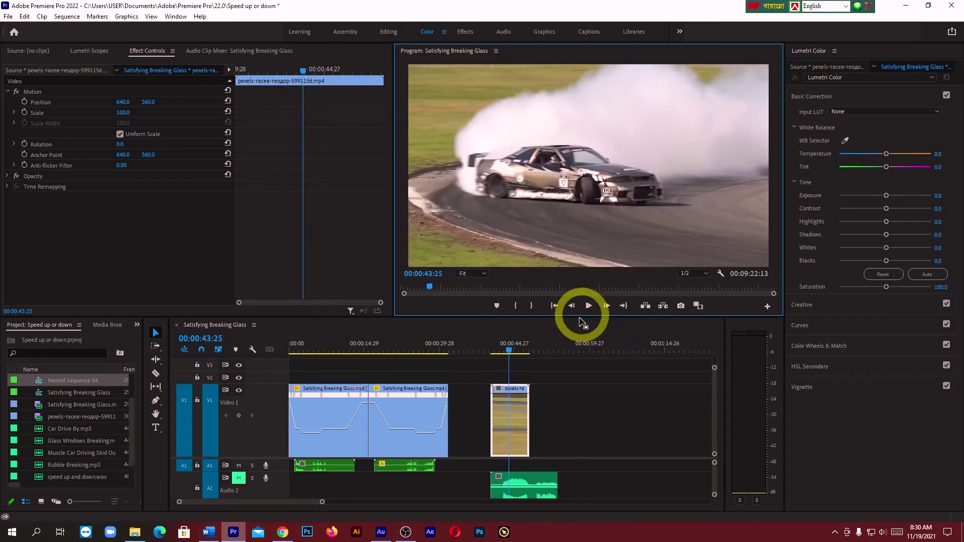
left_click_drag(510, 349, 494, 355)
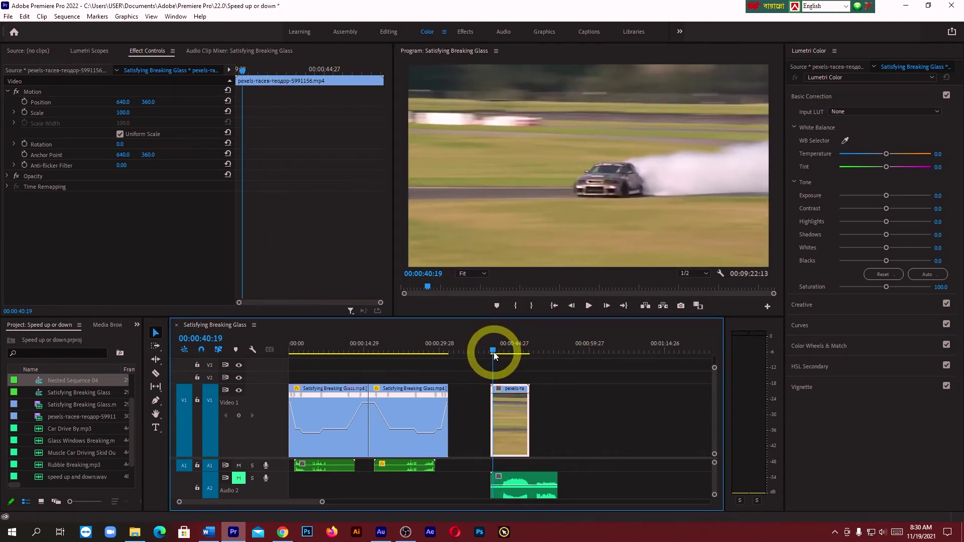
left_click(589, 305)
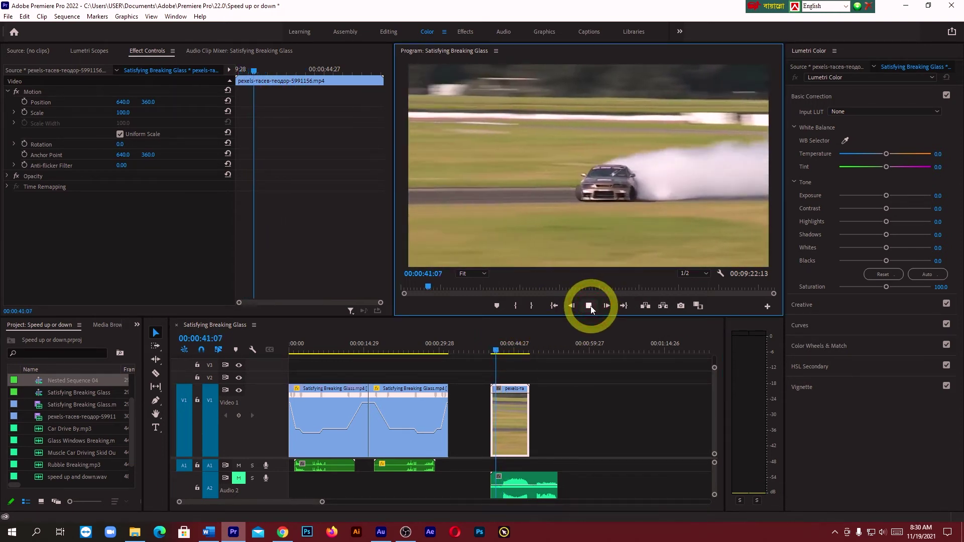
Step: Set the drifting-car clip's speed to 120% and play its opening seconds
right_click(514, 429)
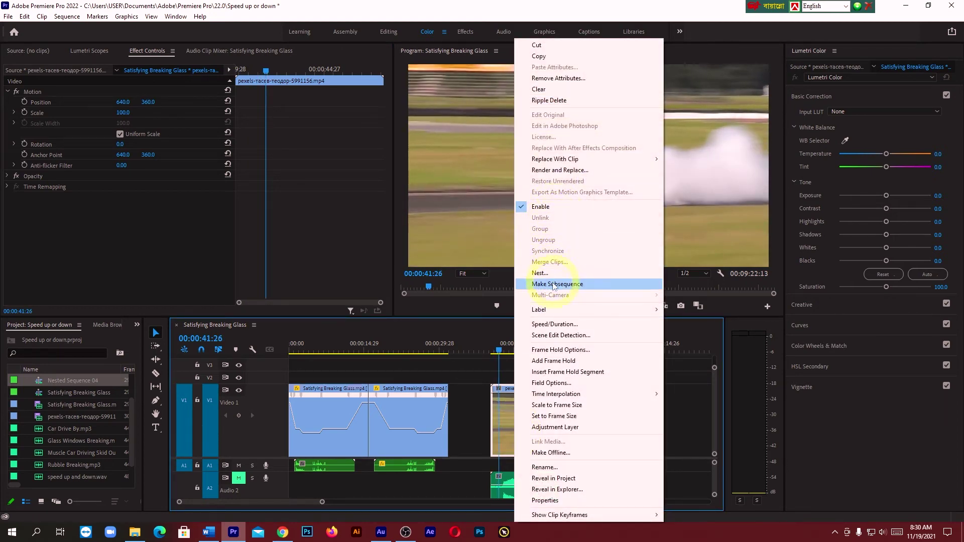
left_click(555, 324)
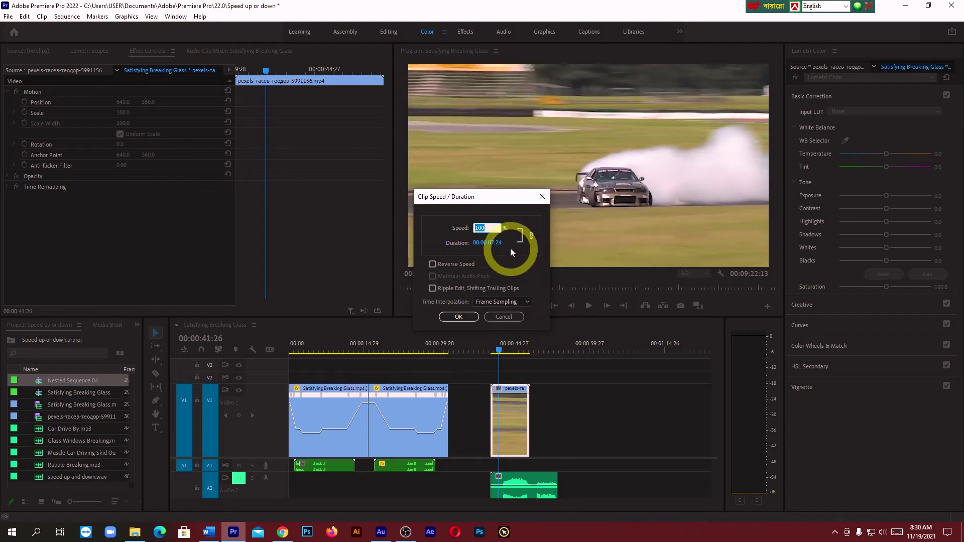
type("120")
left_click(459, 318)
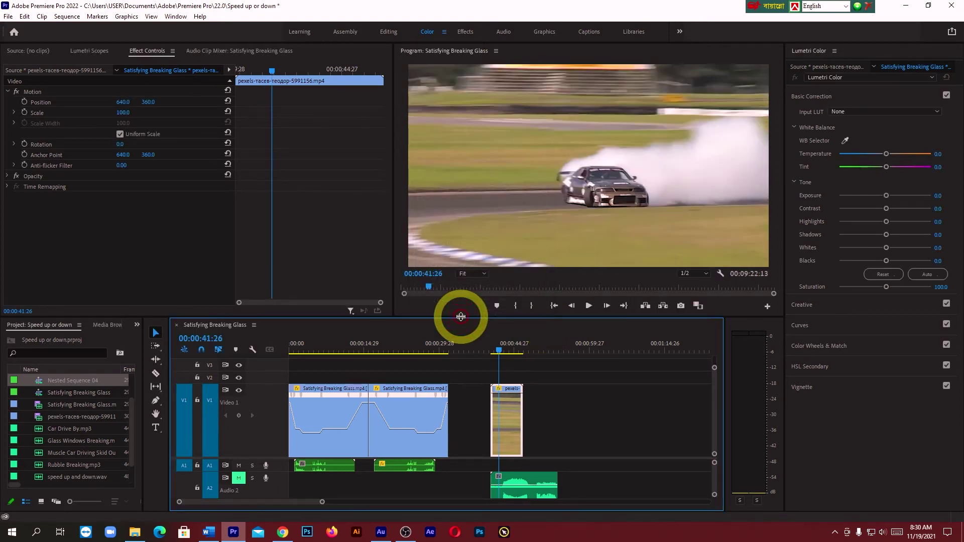
left_click_drag(497, 347, 491, 349)
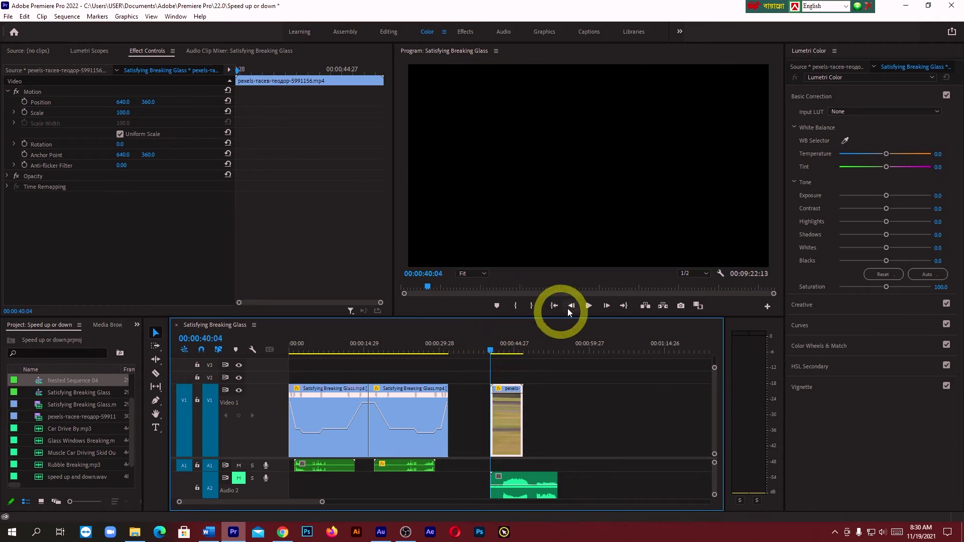
left_click(588, 306)
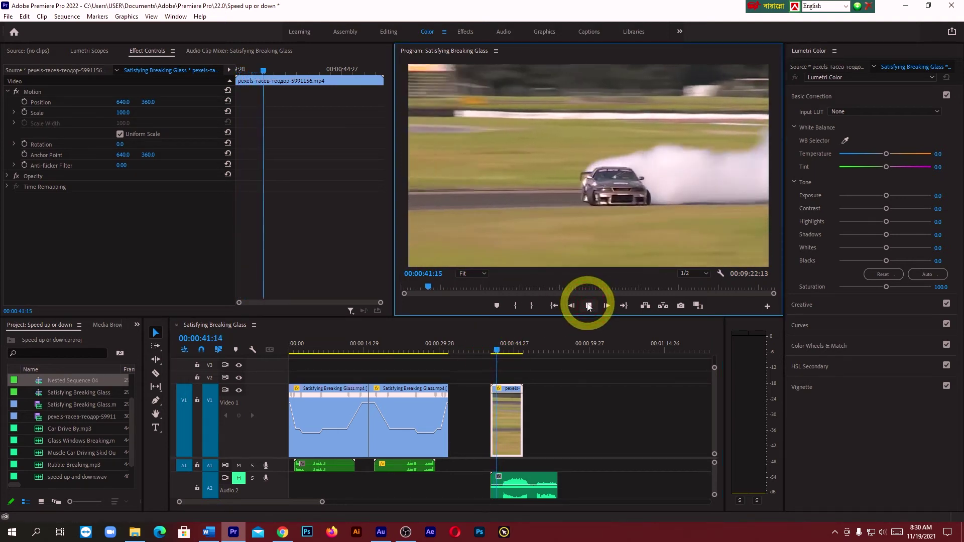
left_click(589, 306)
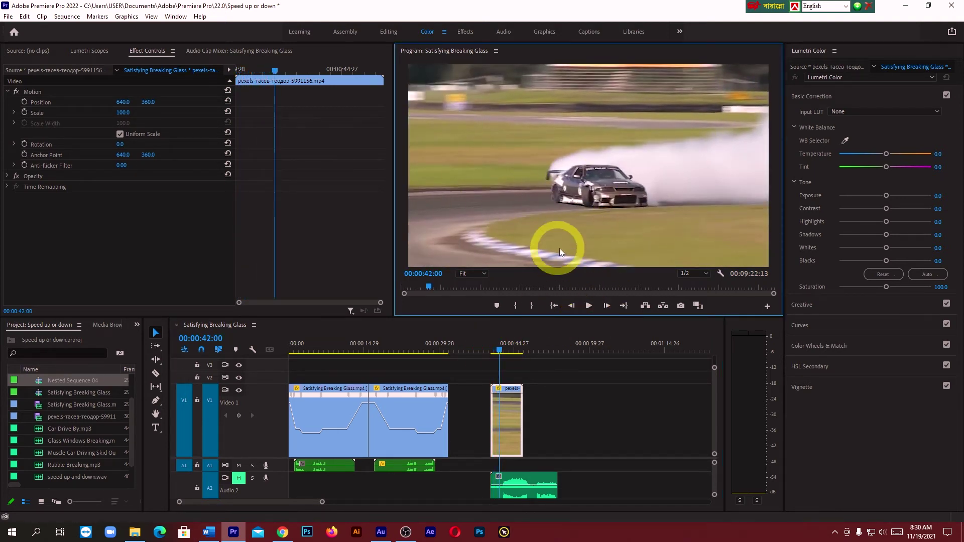
Step: Show the Time Remapping speed line on the drifting-car clip and play on to 00:00:42:24
left_click_drag(322, 502, 277, 507)
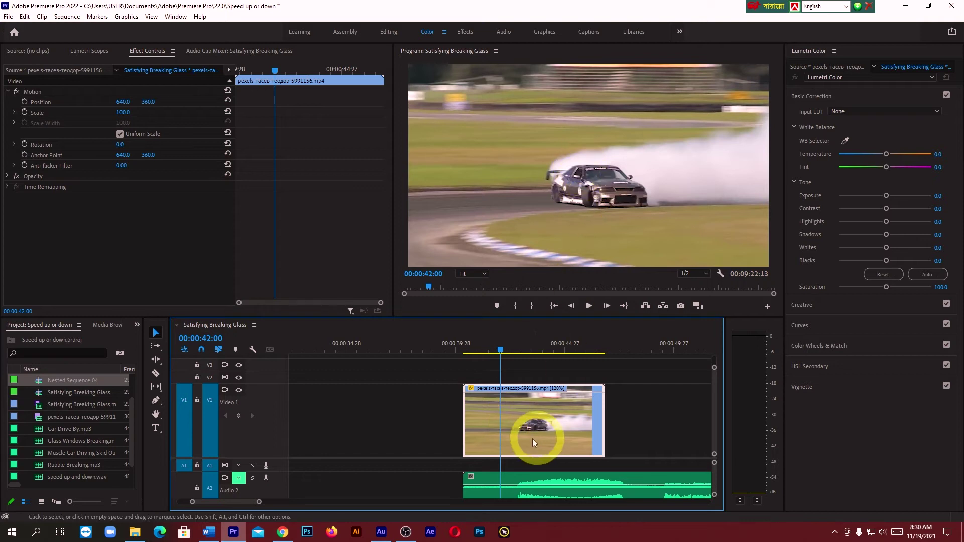
right_click(501, 432)
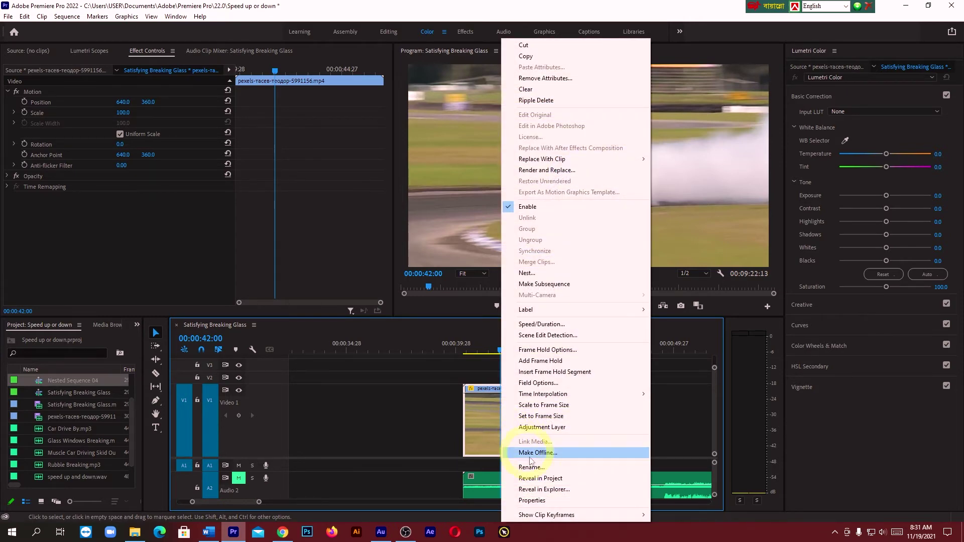
mouse_move(547, 519)
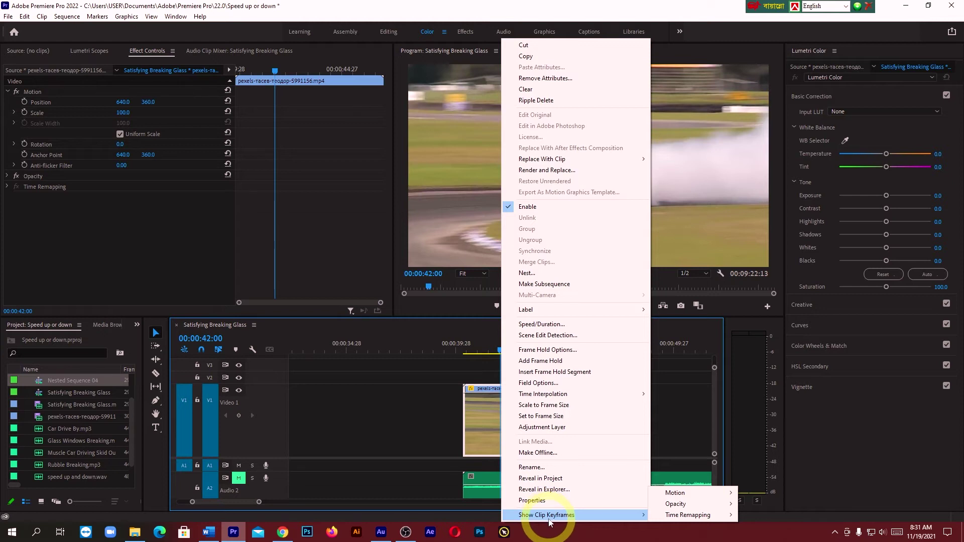
mouse_move(703, 515)
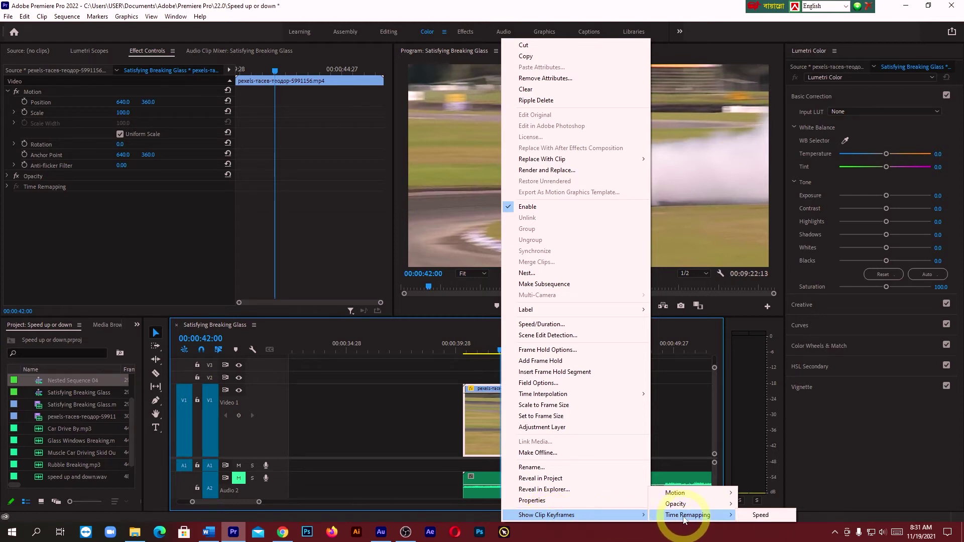
left_click(759, 515)
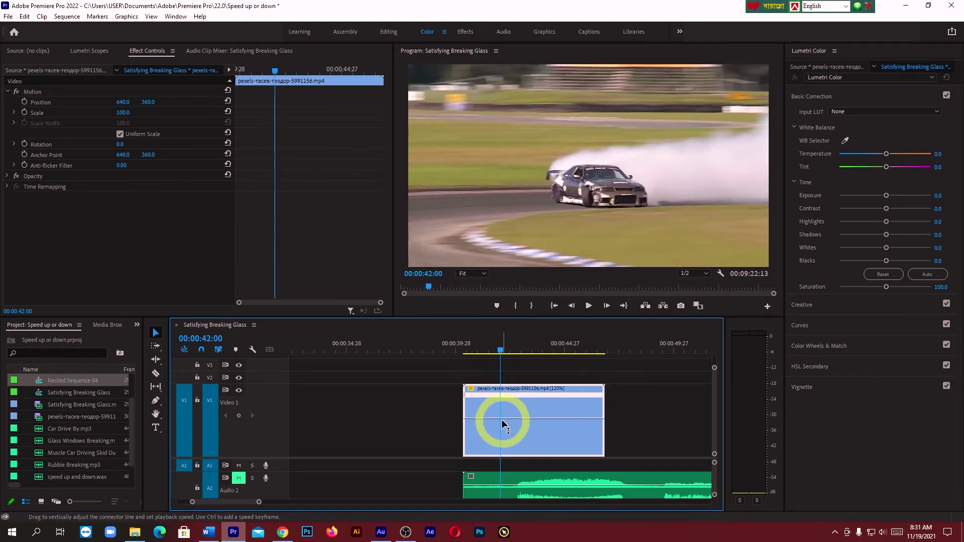
left_click(588, 307)
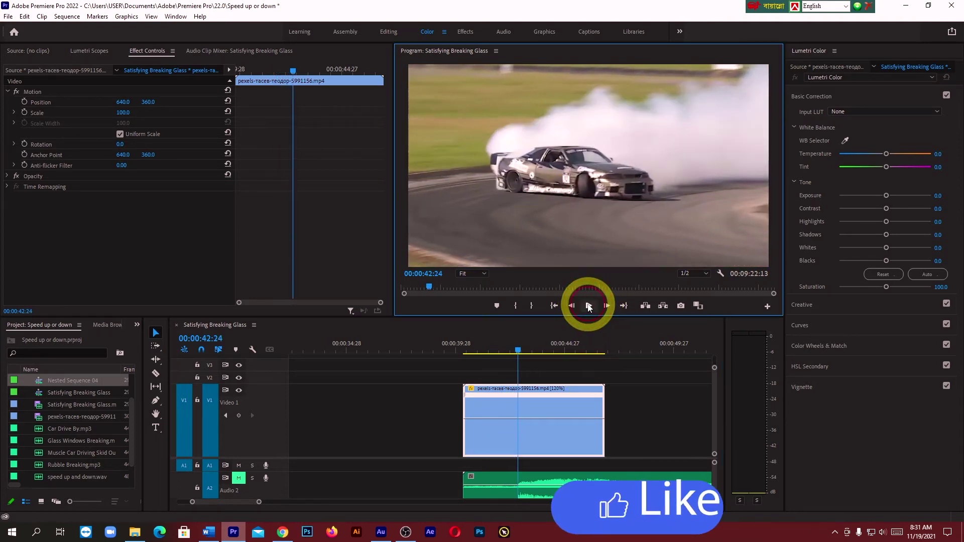
Step: Add a Time Remapping speed keyframe to the drifting-car clip at 00:00:42:15
left_click(588, 307)
left_click_drag(520, 353, 511, 351)
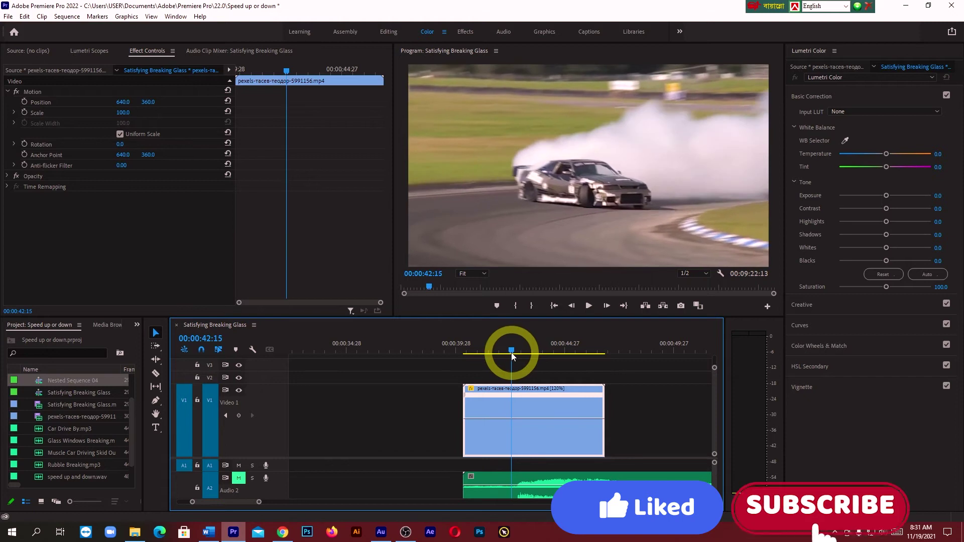
left_click(526, 410)
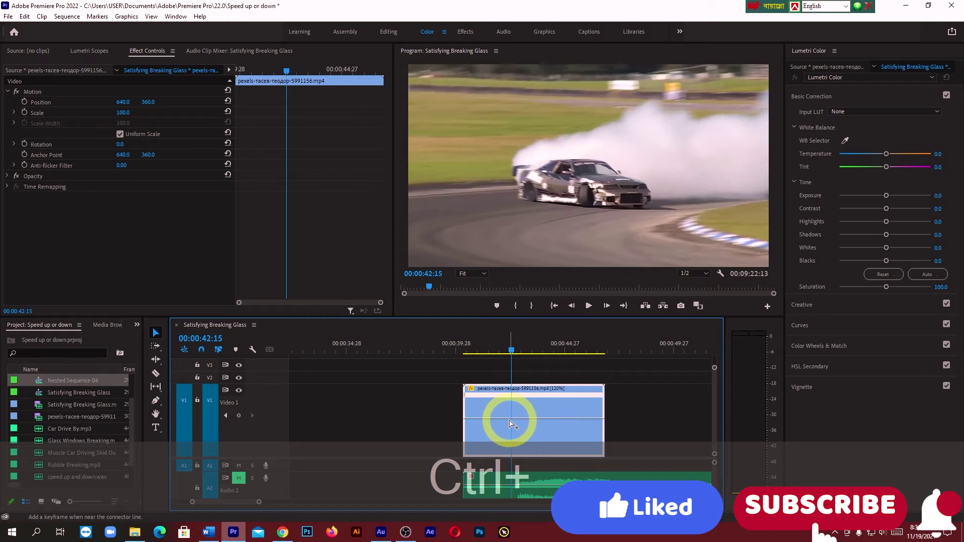
left_click(512, 421, "ctrl")
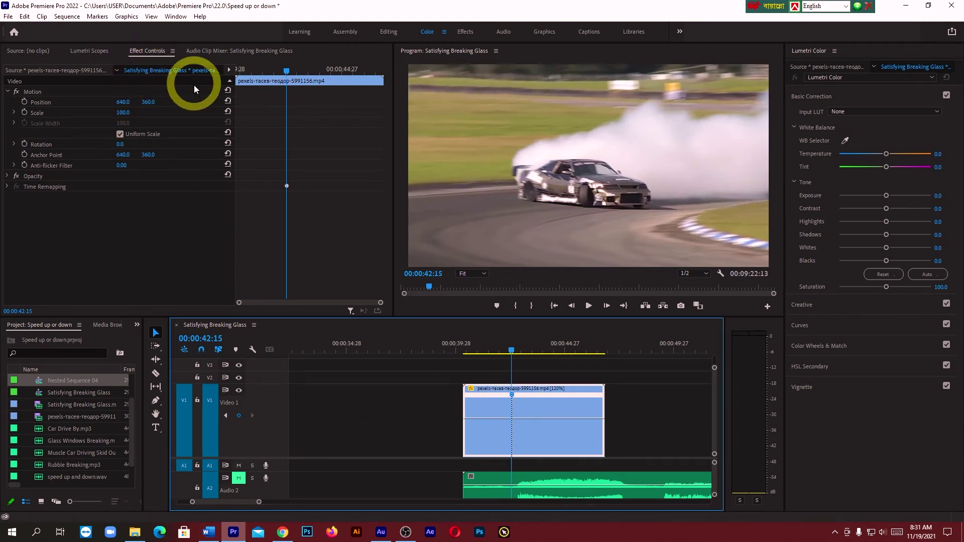
Step: Add a second speed keyframe to the drifting-car clip at 00:00:43:25
left_click(297, 187)
left_click_drag(508, 353, 541, 361)
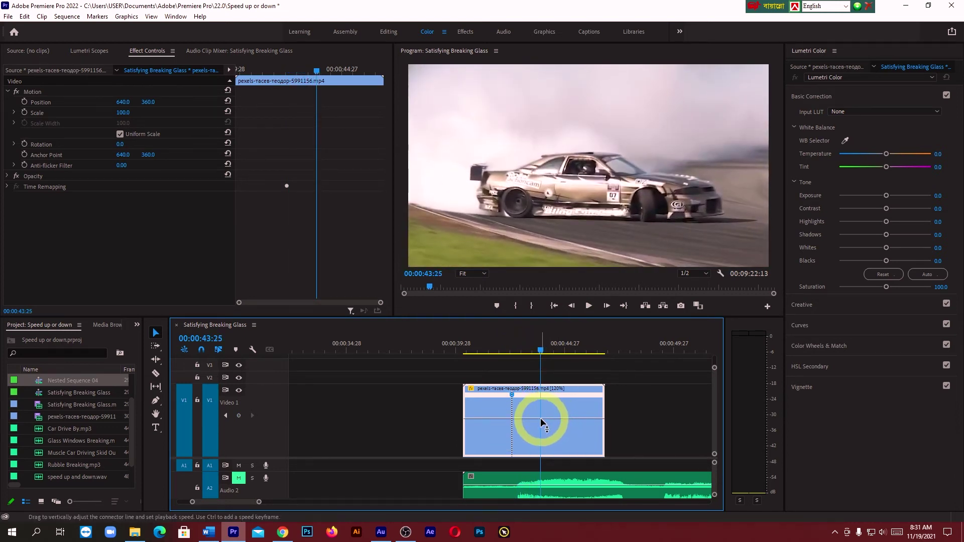
mouse_move(540, 418)
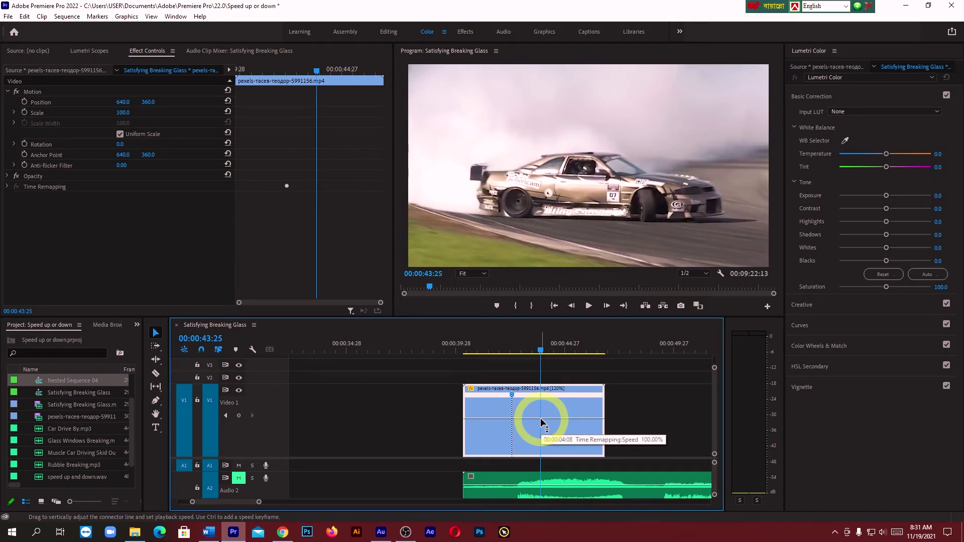
key("ctrl")
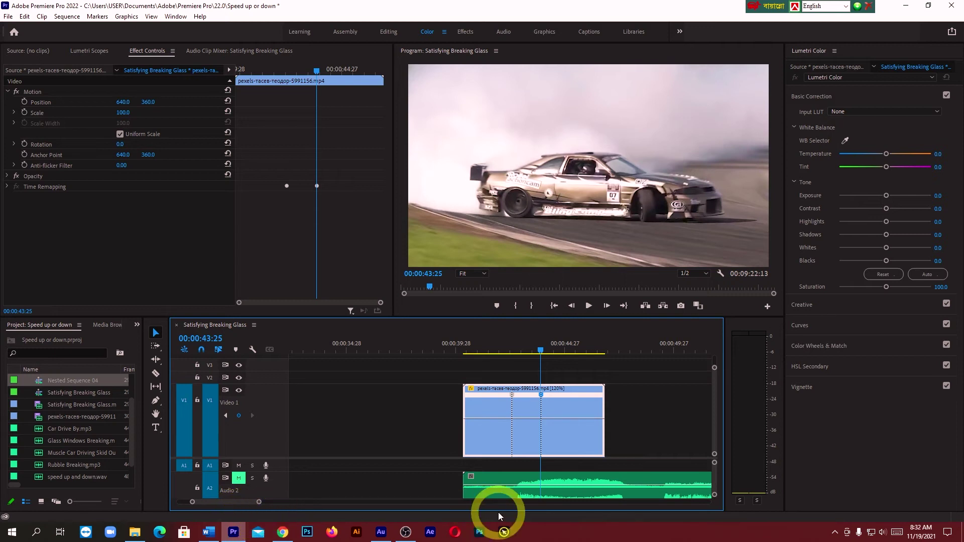
Step: Lower the drifting-car clip's speed strongly between the two speed keyframes to create a slow-motion section
scroll(441, 481, "up", 5)
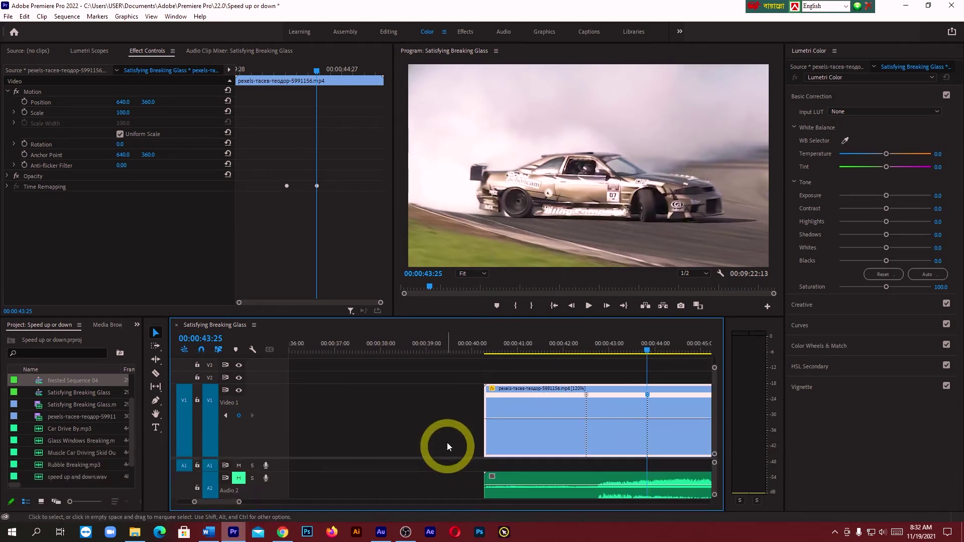
scroll(447, 439, "up", 2)
scroll(447, 439, "up", 3)
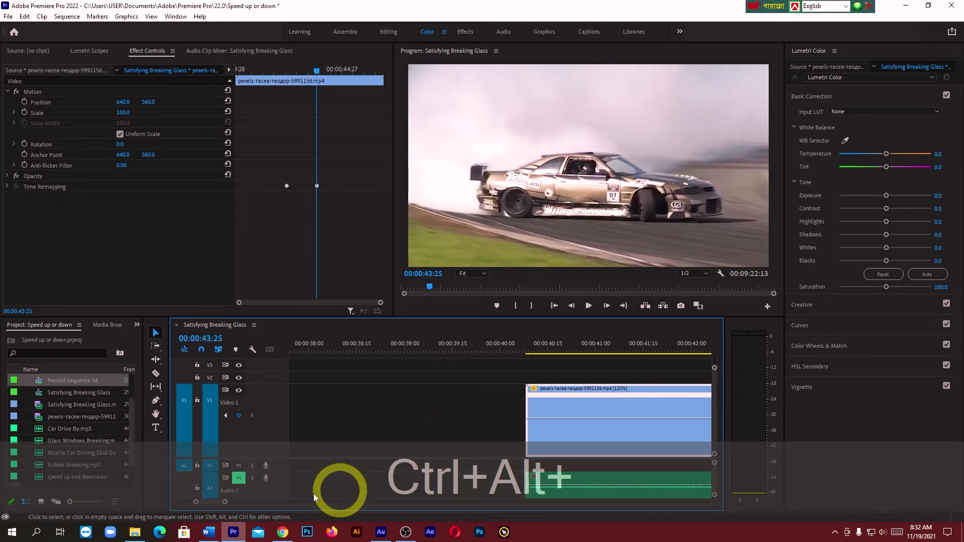
mouse_move(206, 502)
left_mouse_down()
mouse_move(224, 502)
mouse_move(206, 503)
left_mouse_up()
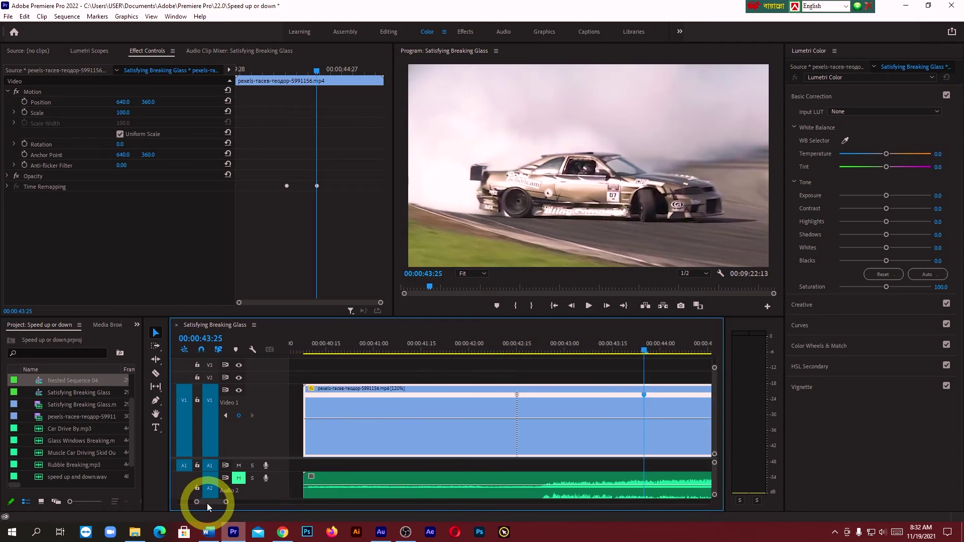
left_click(576, 418)
left_click_drag(576, 420, 577, 462)
left_click_drag(227, 502, 261, 507)
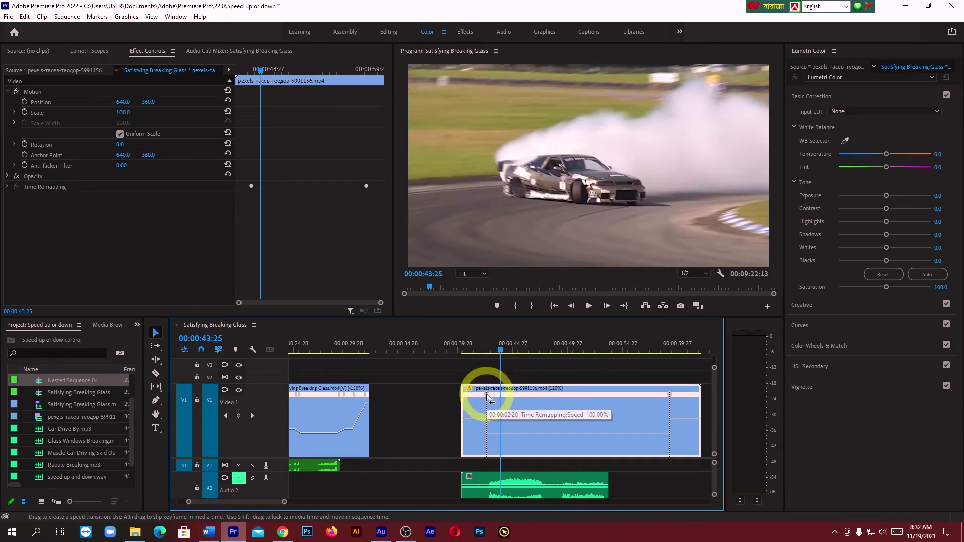
Step: Split the drifting-car clip's first speed keyframe into a gradual ramp and play the clip from 00:00:40:08
mouse_move(486, 398)
left_mouse_down()
mouse_move(477, 403)
mouse_move(473, 391)
left_mouse_up()
left_click(466, 351)
left_click_drag(466, 353, 462, 354)
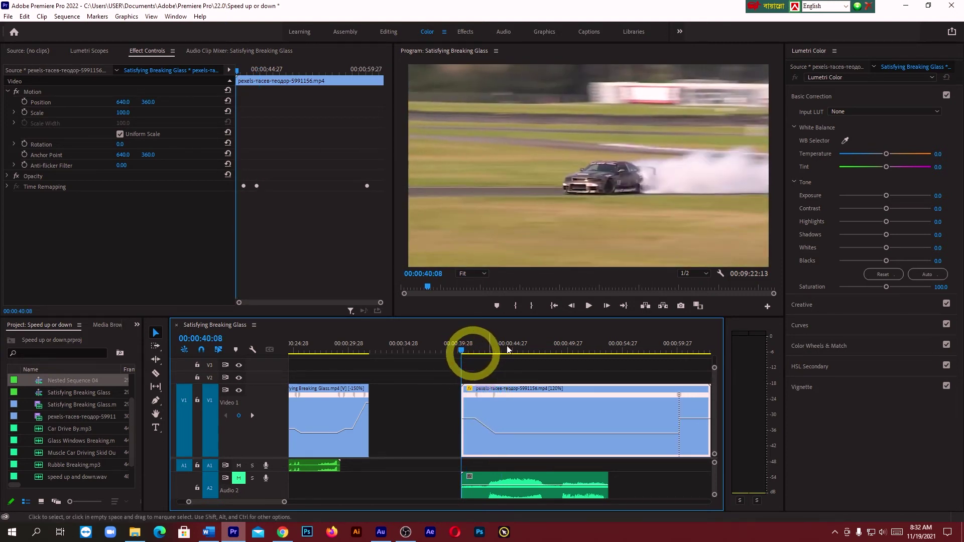
left_click(589, 306)
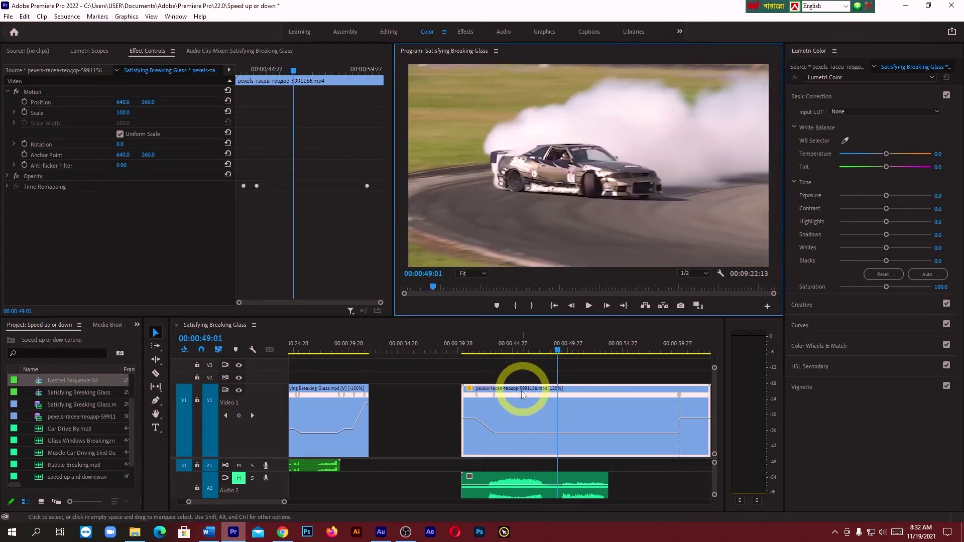
Step: Raise the slow-motion section's speed to 18% and replay the drifting-car clip up to 00:00:48:10
left_click_drag(523, 438, 523, 430)
left_click_drag(558, 351, 466, 387)
left_click(588, 306)
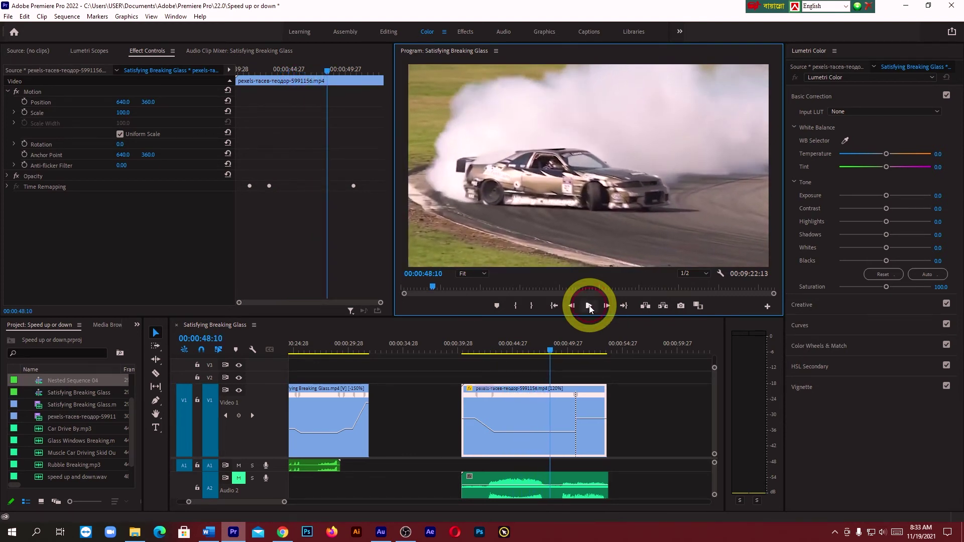
Step: Split the second speed keyframe into a gradual ramp back to normal speed and play the clip to 00:00:52:16
left_click_drag(577, 395, 595, 398)
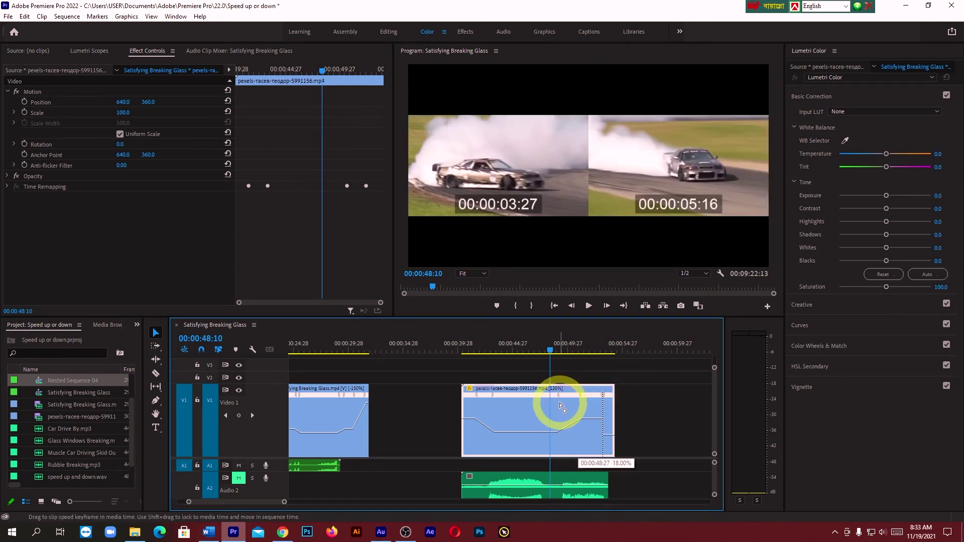
left_click_drag(561, 405, 581, 395)
left_click_drag(547, 354, 465, 382)
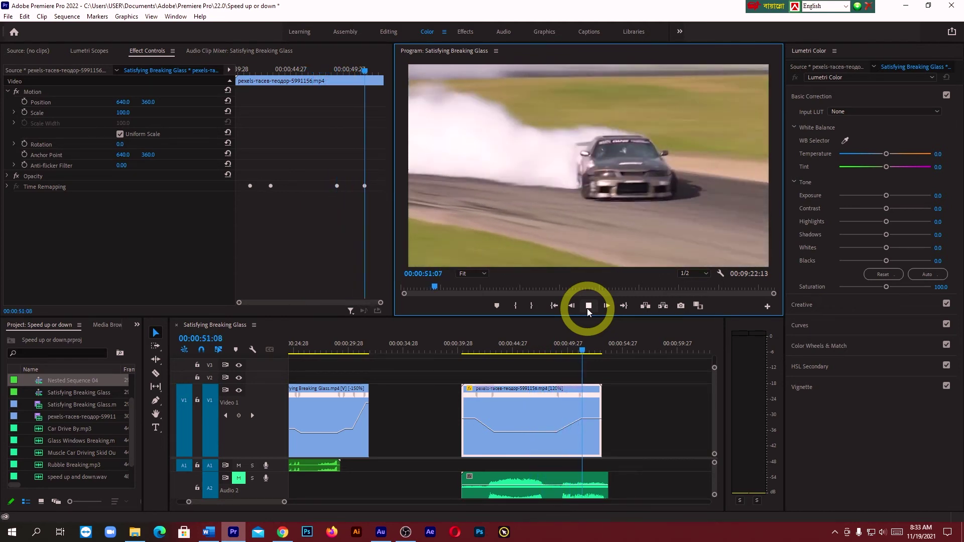
left_click(588, 307)
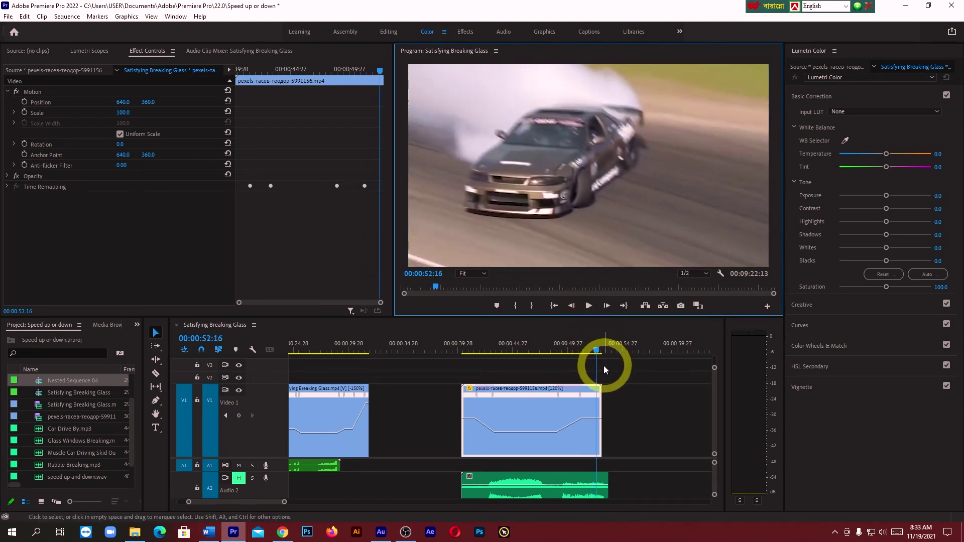
Step: Add two more speed keyframes near the drifting-car clip's end, at 00:00:51:26 and 00:00:52:12
left_click_drag(599, 356, 592, 355)
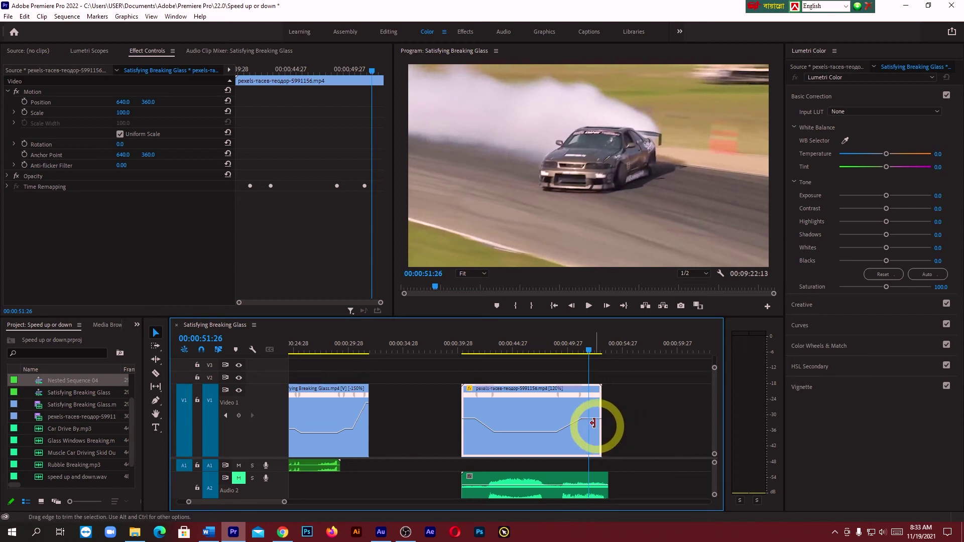
key("ctrl")
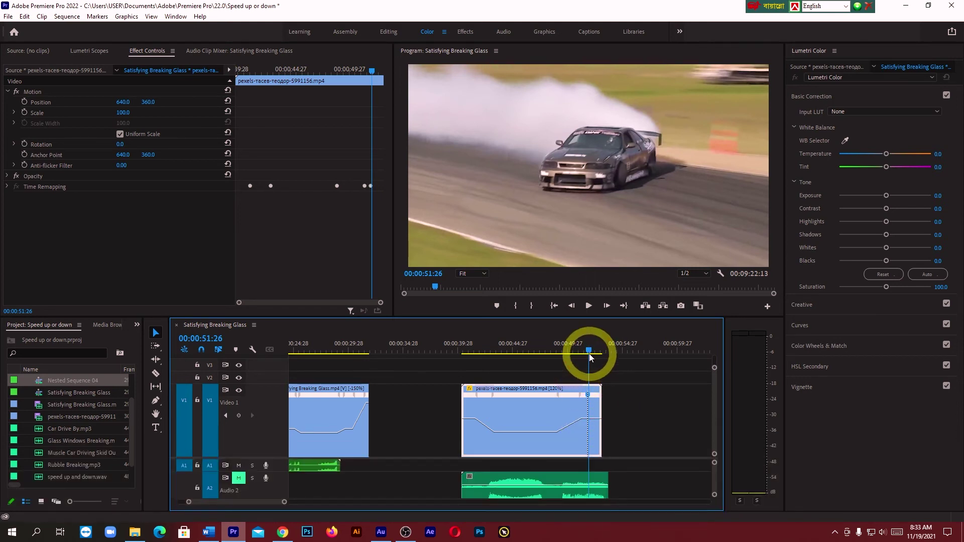
left_click_drag(590, 355, 595, 355)
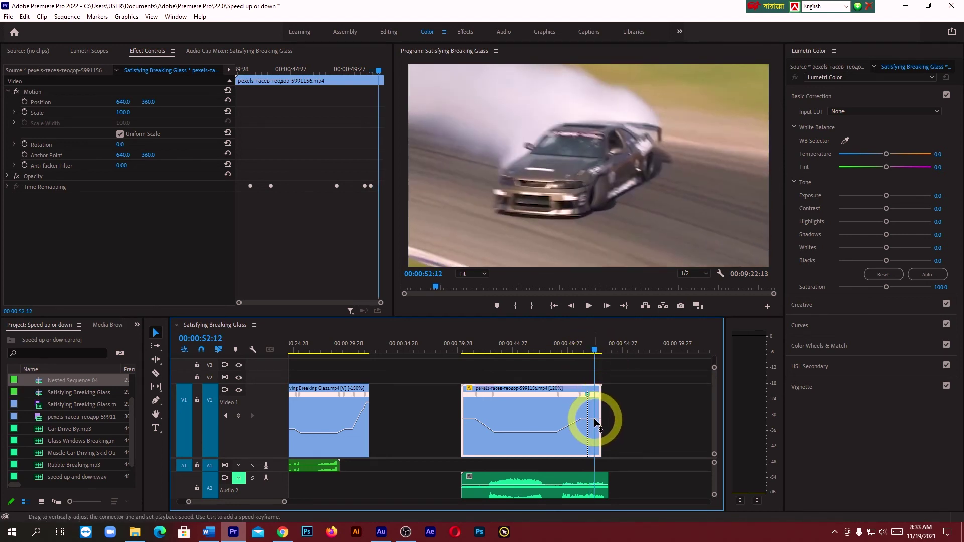
key("ctrl")
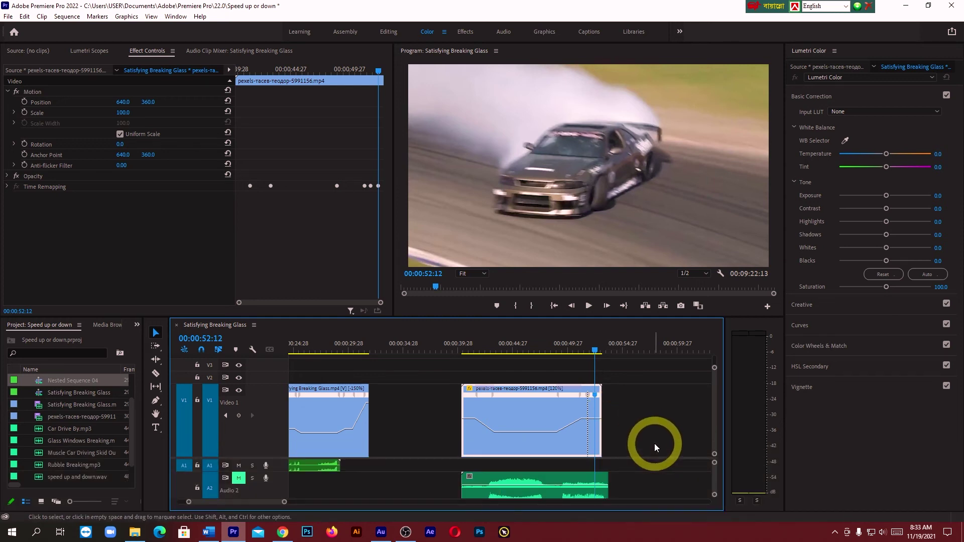
Step: Slow the section between the last two speed keyframes and split both keyframes into short ramps
scroll(631, 430, "up", 4)
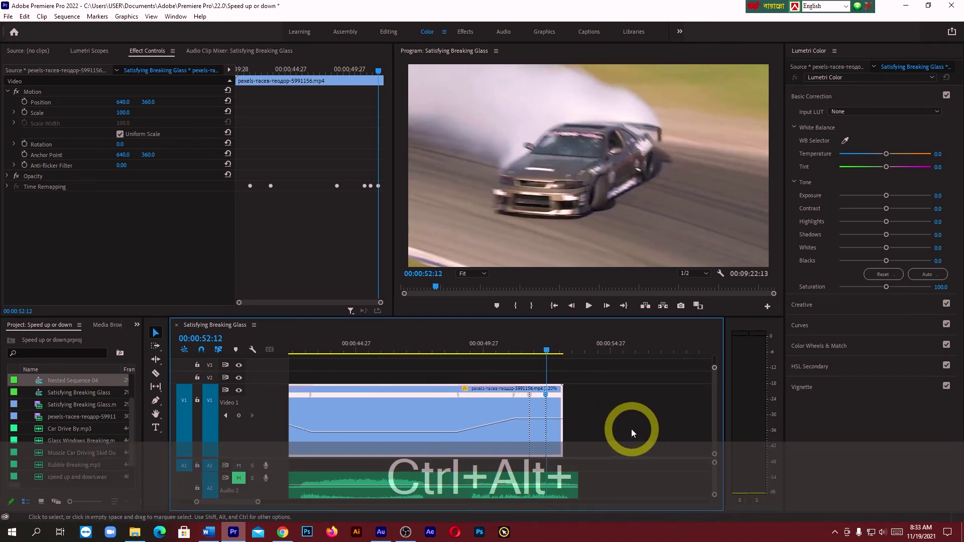
scroll(631, 428, "up", 3)
left_click_drag(412, 416, 436, 441)
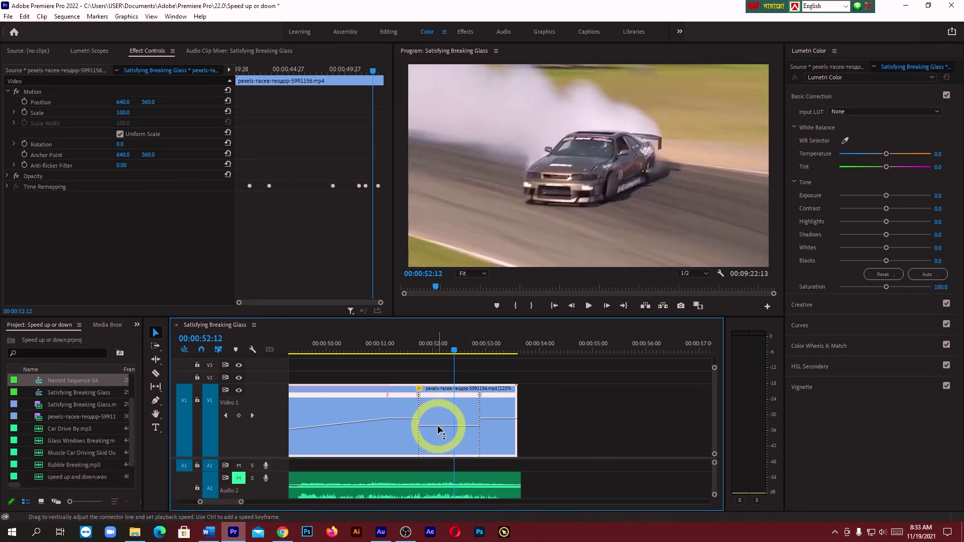
left_click_drag(415, 394, 410, 398)
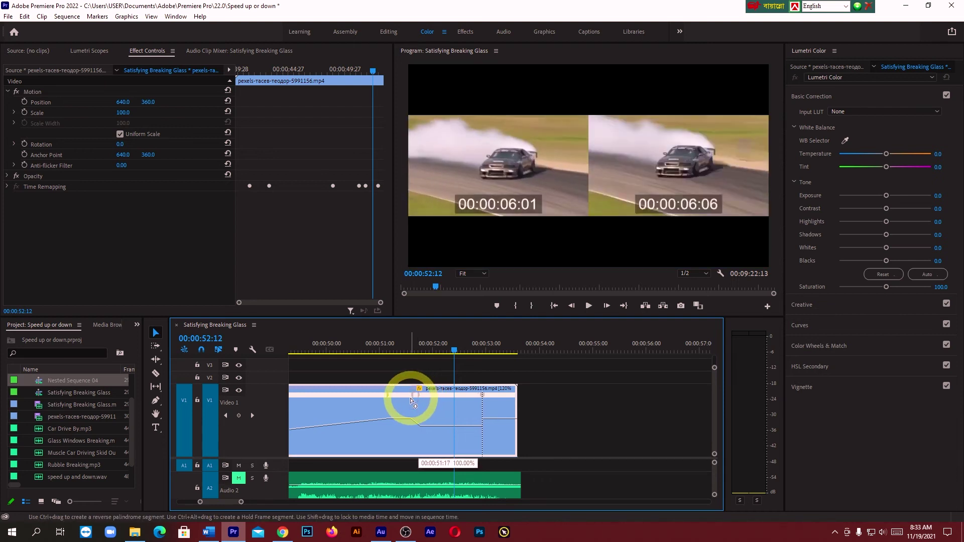
left_click_drag(483, 395, 489, 395)
Step: Play the whole drifting-car clip from 00:00:40:04 past its end to review the speed ramps
scroll(402, 415, "down", 4)
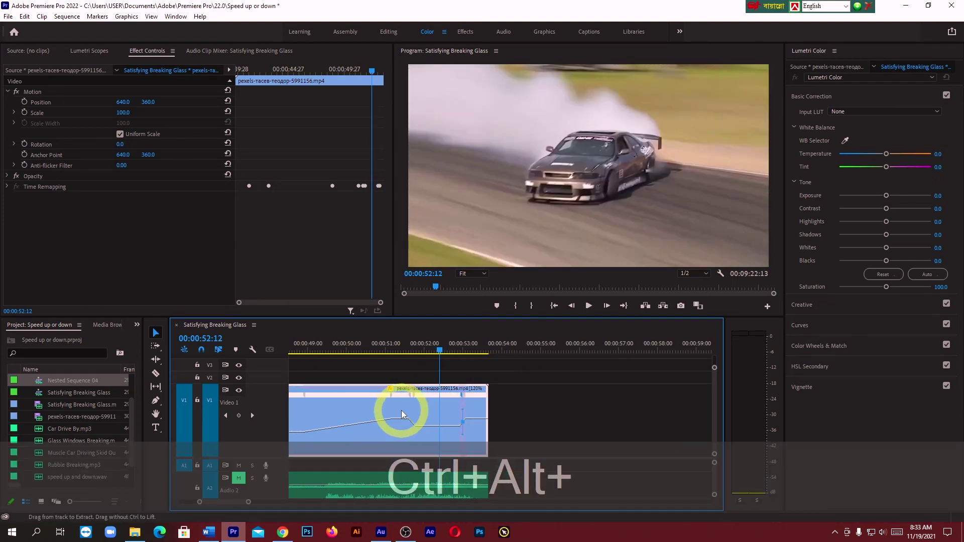
scroll(402, 415, "down", 5)
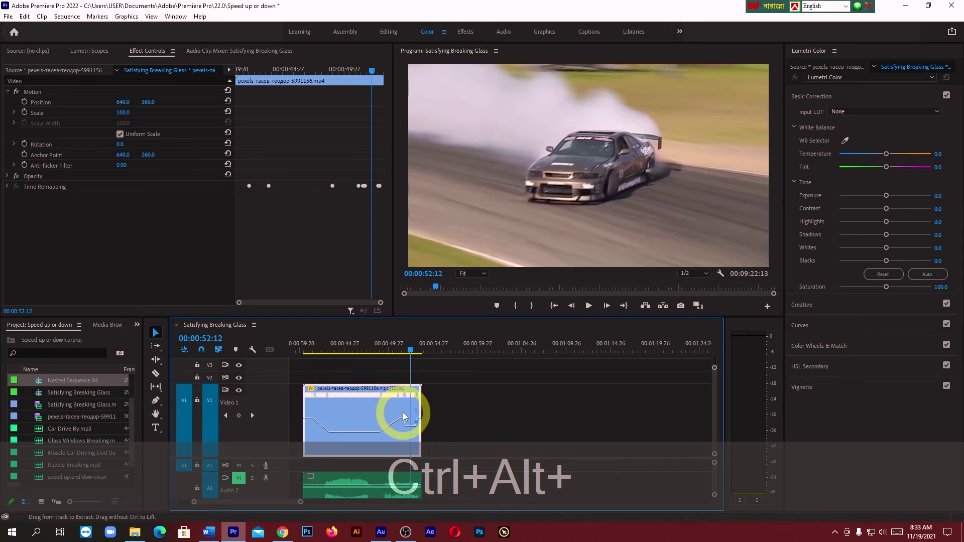
left_click(302, 347)
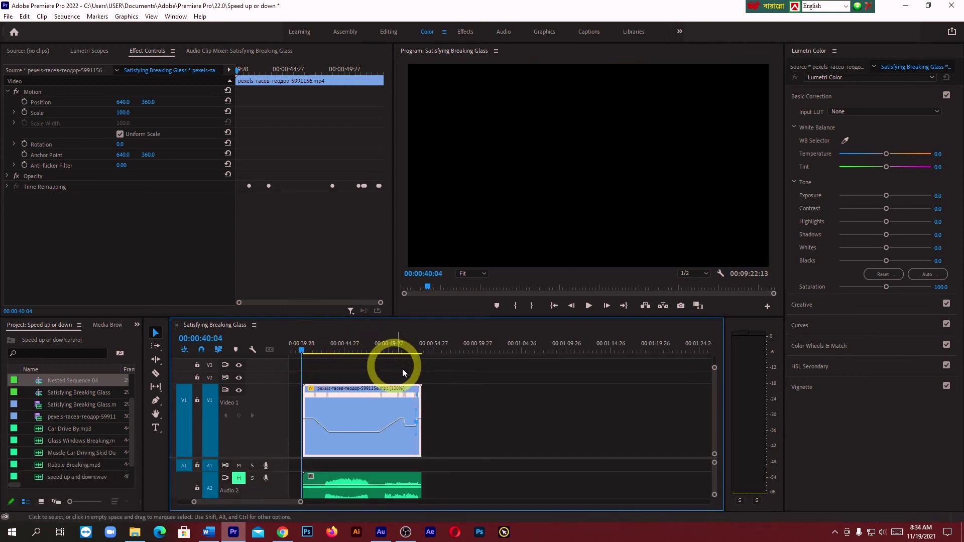
left_click(588, 306)
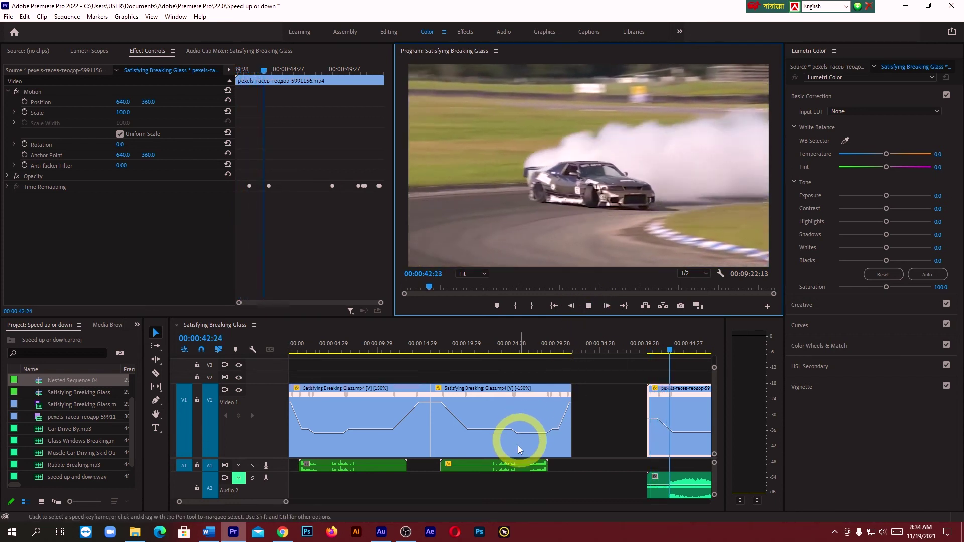
left_click_drag(242, 500, 252, 500)
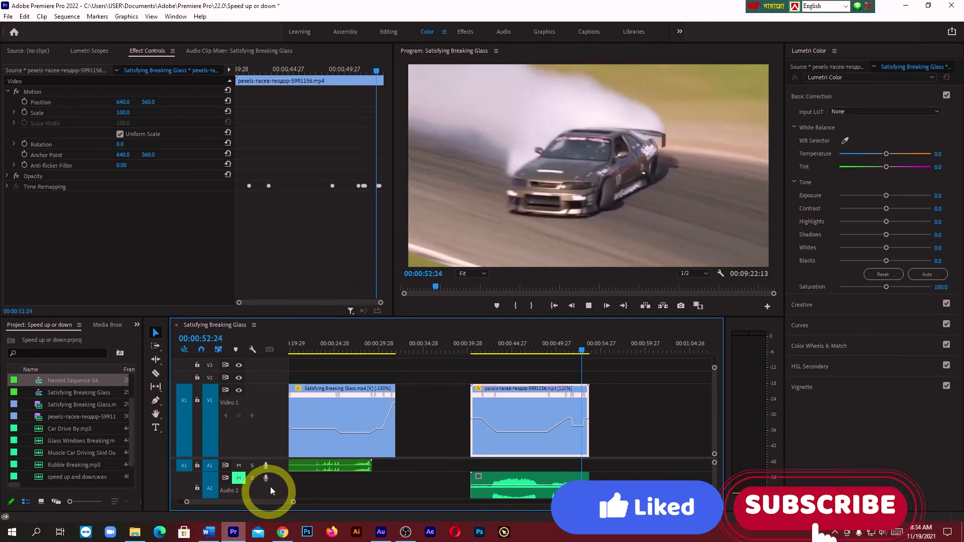
left_click(588, 306)
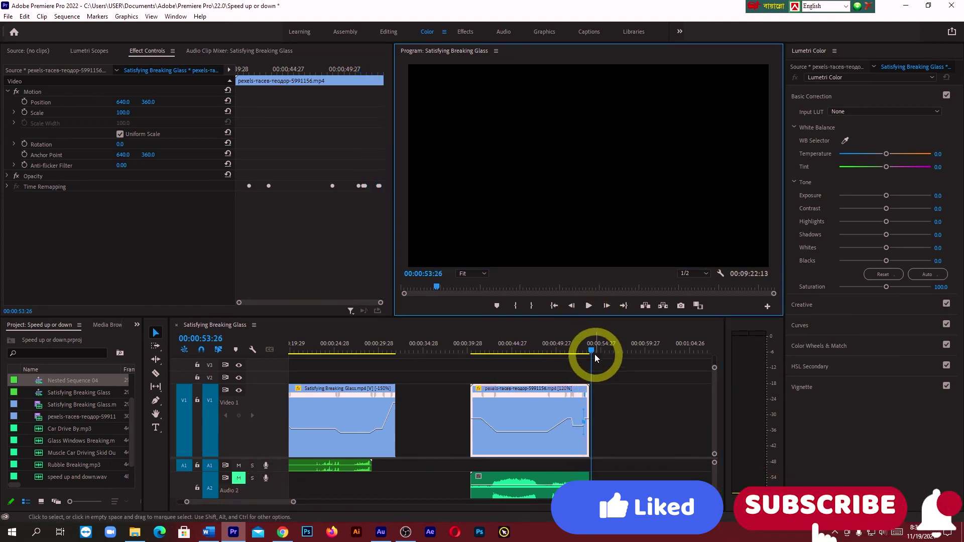
Step: Reduce the Video 1 track height and move Muscle Car Driving Skid Out.mp3 from A2 to A1 beneath the drifting-car clip
left_click_drag(594, 354, 504, 365)
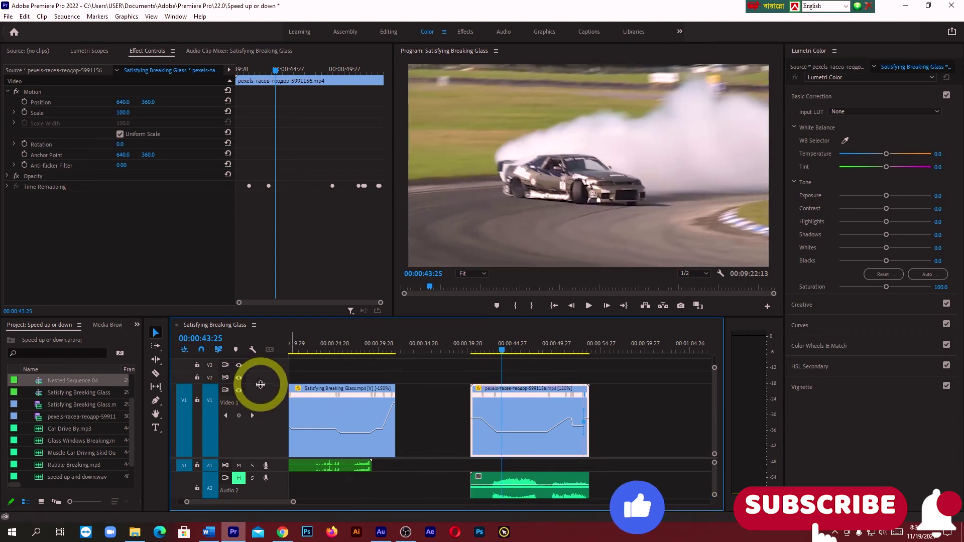
left_click_drag(266, 385, 284, 424)
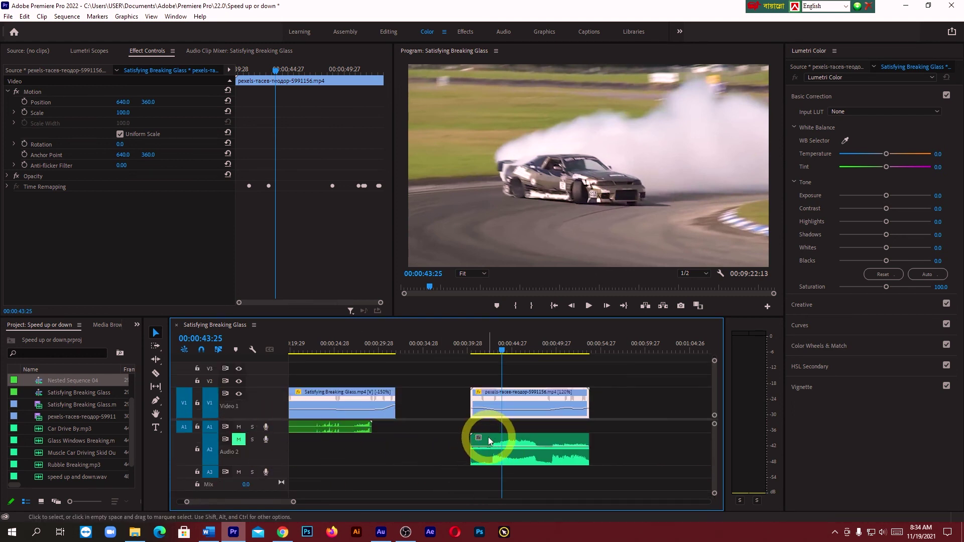
left_click_drag(487, 435, 486, 427)
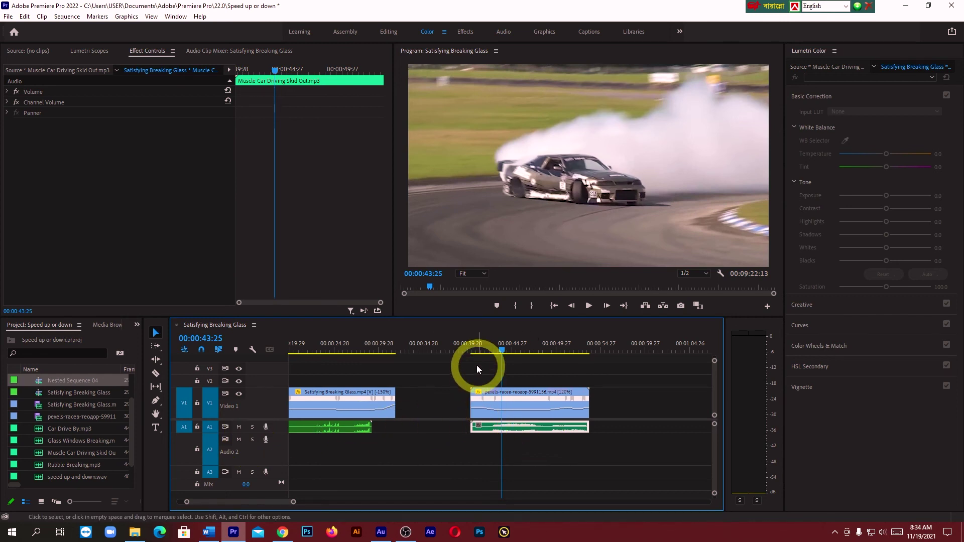
Step: Play the drifting-car clip with its skid sound from 00:00:40:09 to 00:00:48:28
left_click(472, 349)
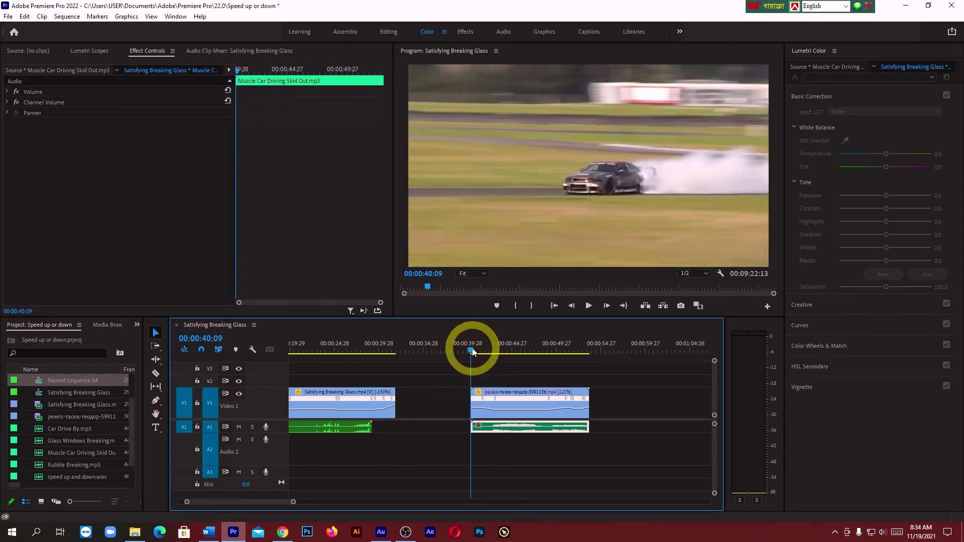
left_click(589, 306)
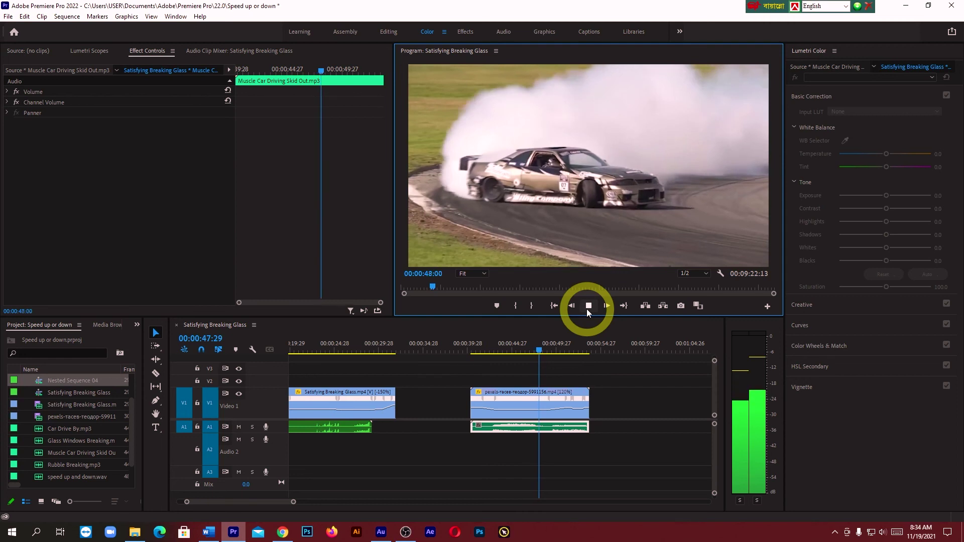
left_click(588, 311)
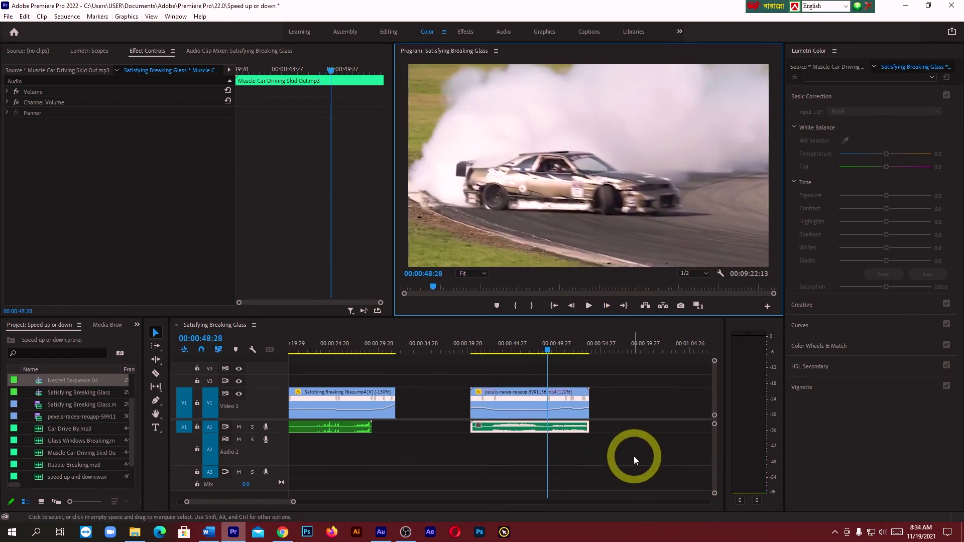
Step: Replay the drifting-car clip with its skid sound from 00:00:40:25 to 00:00:52:29
left_click(540, 351)
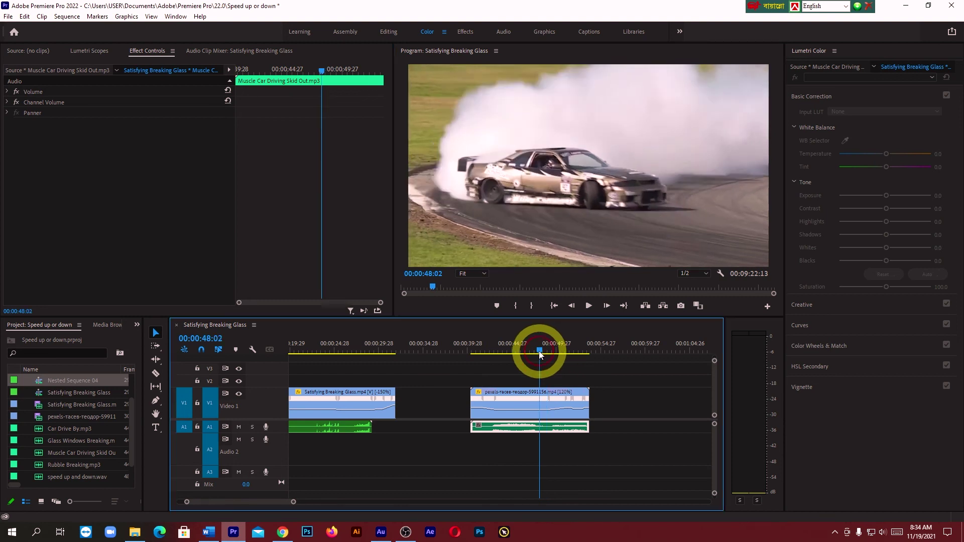
left_click_drag(539, 354, 475, 354)
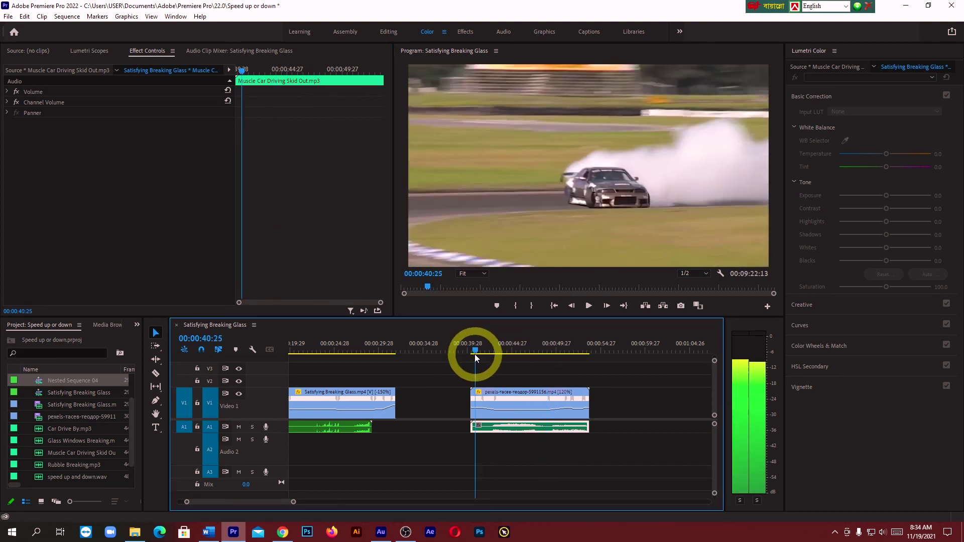
left_click(588, 305)
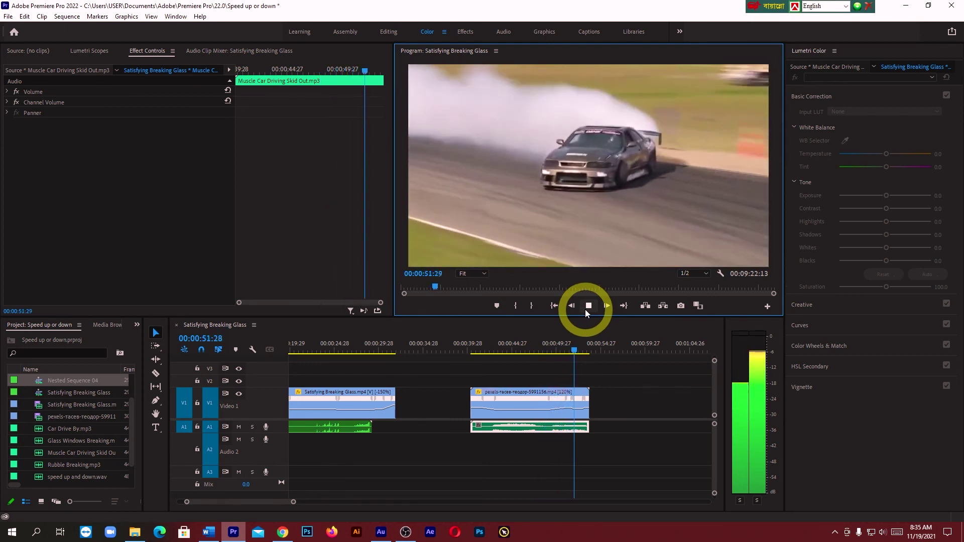
left_click(587, 309)
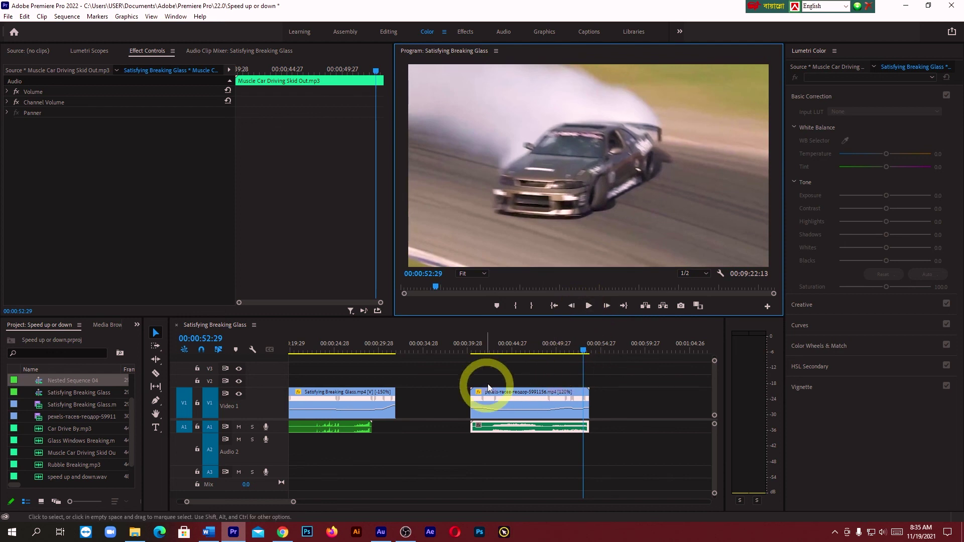
Step: Link the drifting-car clip with its skid sound and move the pair directly against the end of the reversed breaking-glass clip
left_click_drag(501, 372, 505, 420)
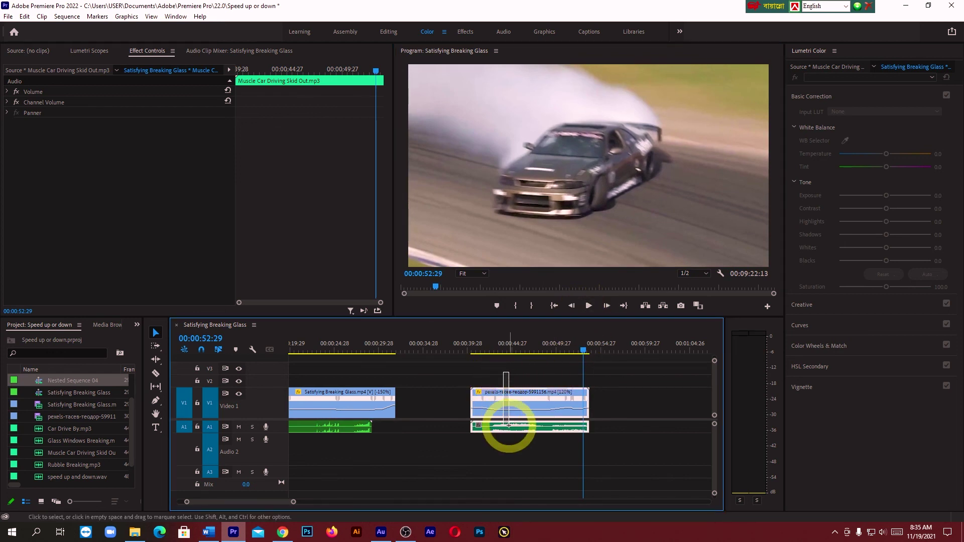
right_click(508, 427)
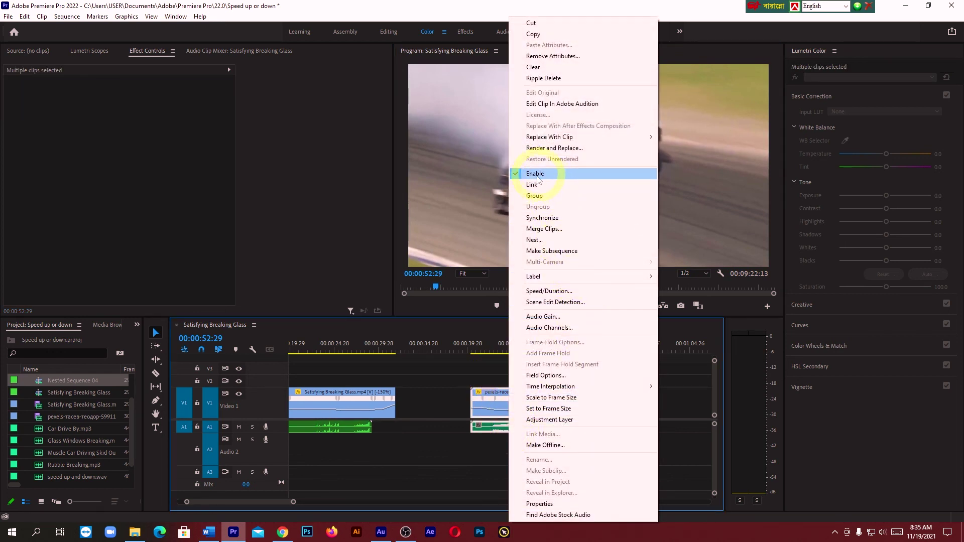
left_click(532, 184)
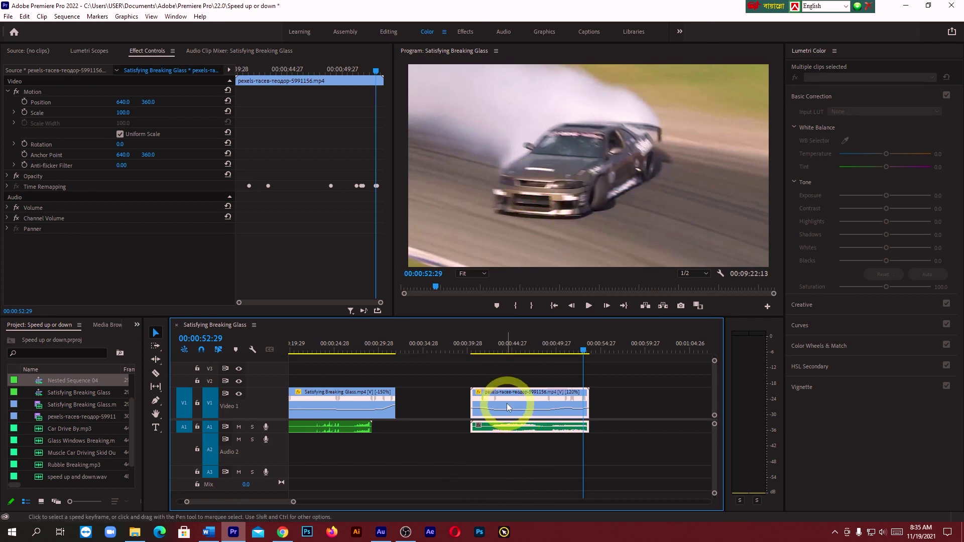
left_click_drag(510, 394, 439, 390)
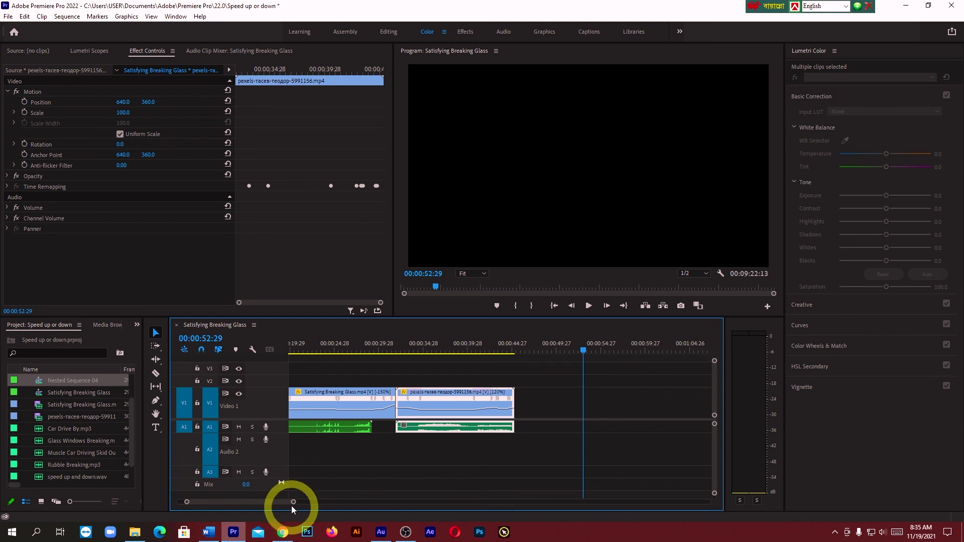
Step: Play the assembled sequence from its start at 00:00:00:00 to review all three speed-ramped clips with sound
left_click_drag(292, 503, 351, 511)
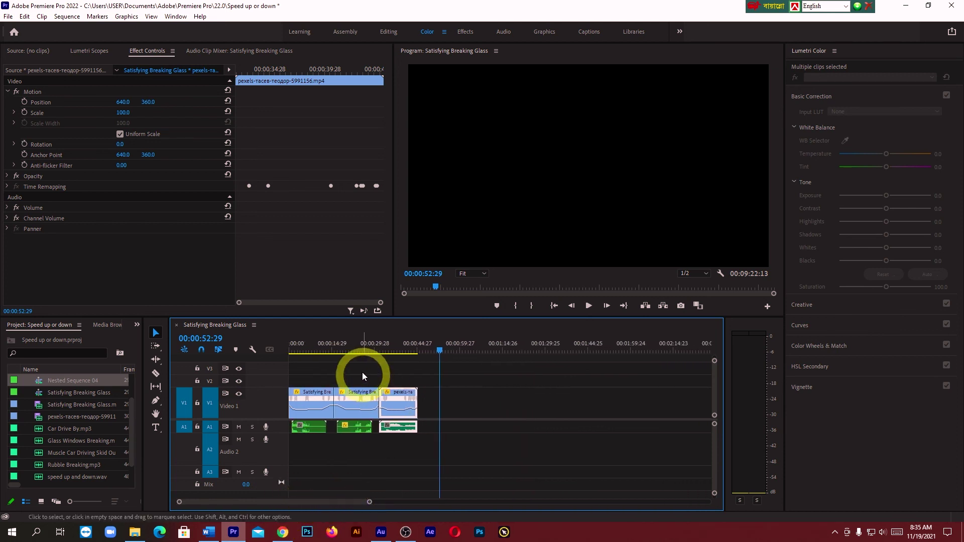
left_click_drag(437, 341, 289, 367)
left_click(588, 306)
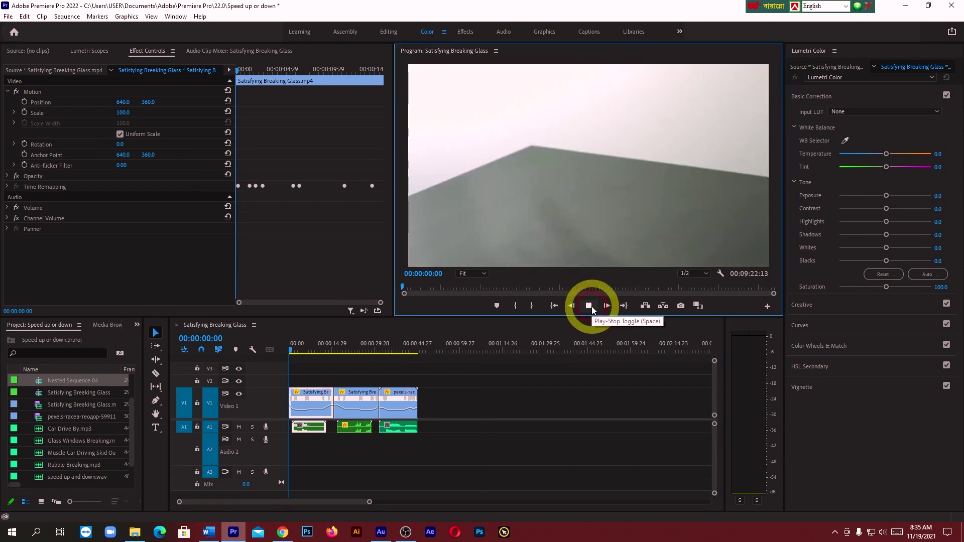